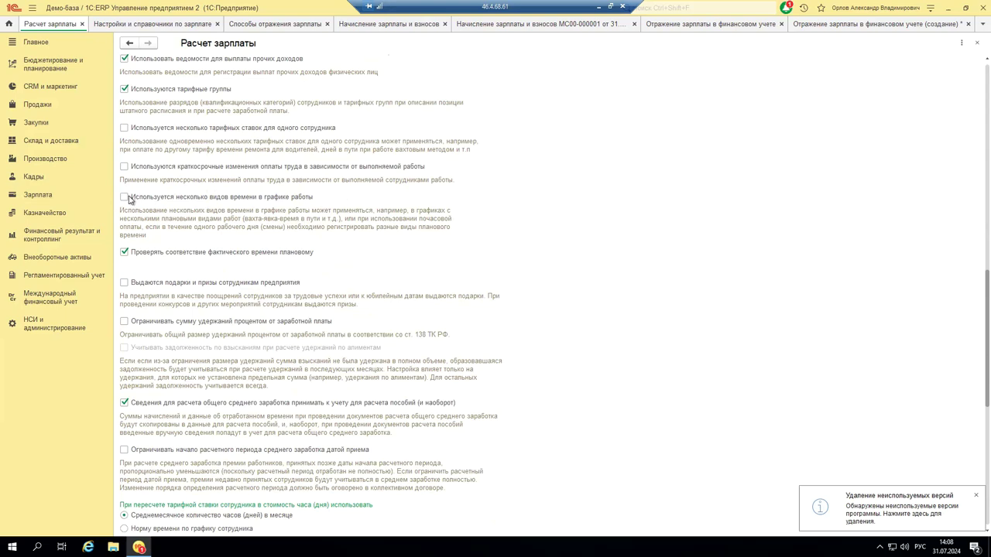
# Review the remaining payroll calculation options, including deduction limits, average earnings, tariff rate recalculation and payment statement checks
pyautogui.scroll(-4, 176, 257)
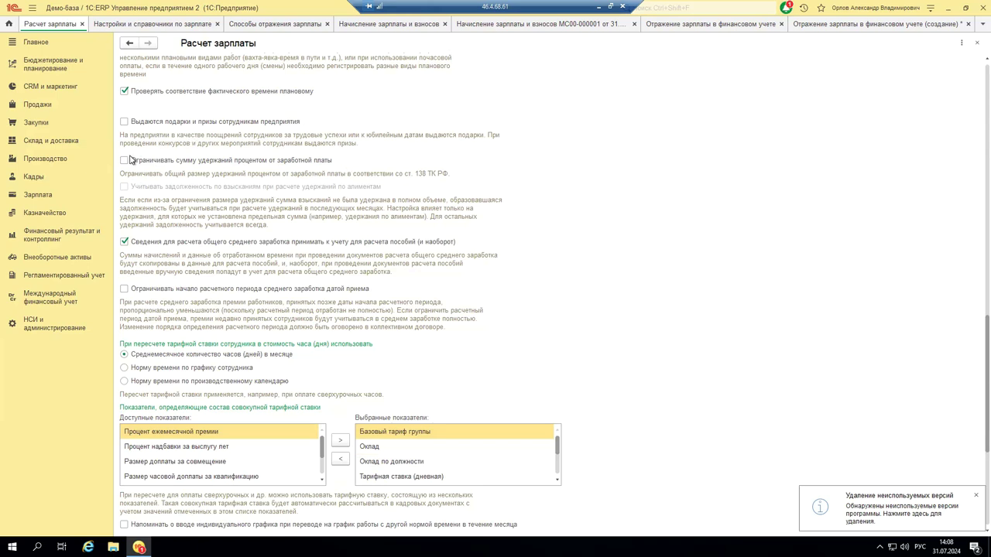
pyautogui.scroll(-2, 230, 264)
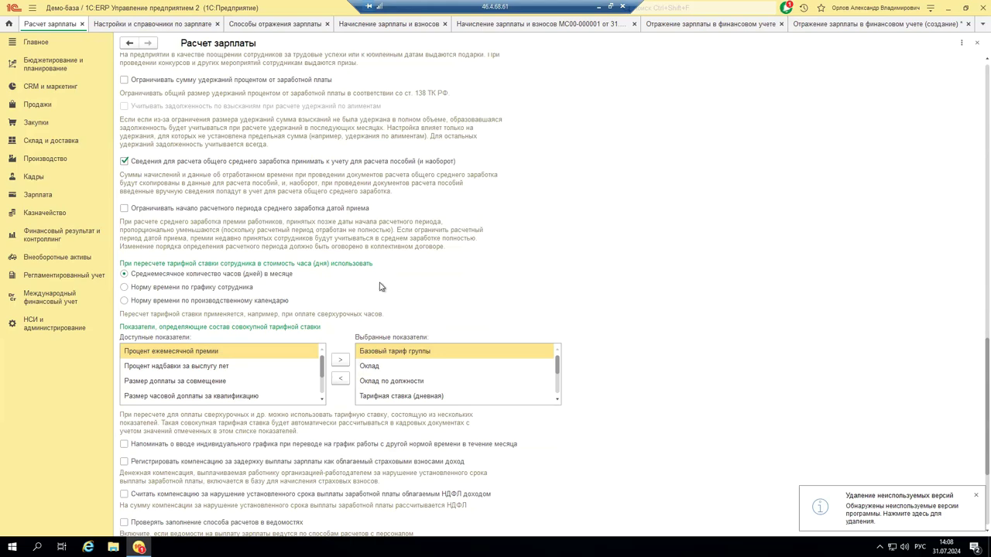
pyautogui.scroll(-2, 399, 303)
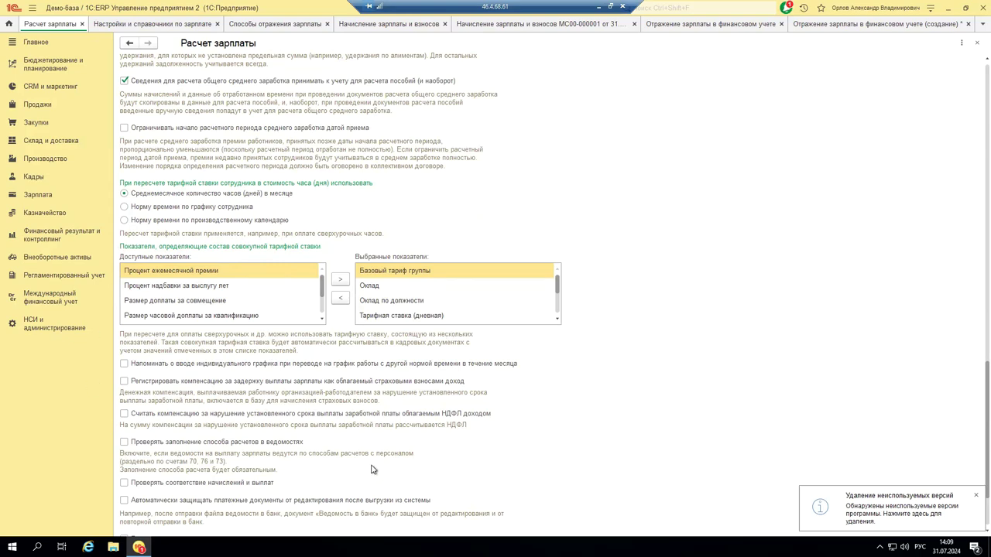
pyautogui.scroll(5, 372, 470)
pyautogui.scroll(8, 371, 470)
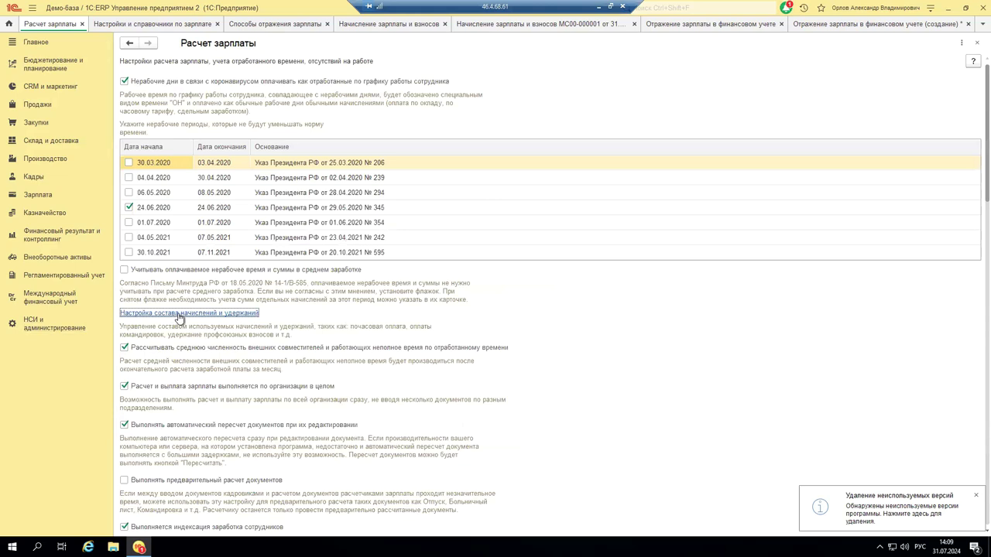
# Examine every section of «Настройка состава начислений и удержаний», from hourly pay to deductions, and close the payroll calculation settings without applying changes
pyautogui.click(179, 314)
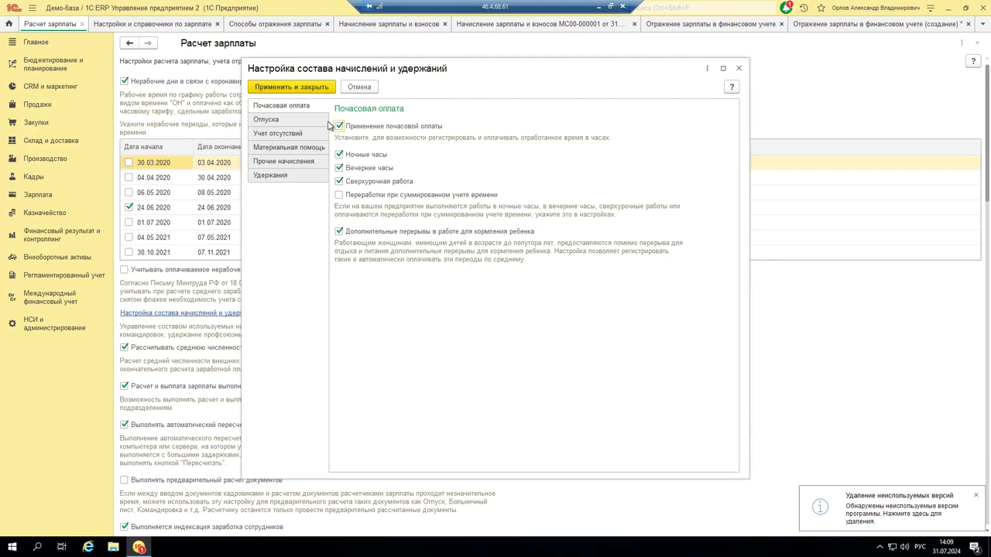
pyautogui.click(266, 121)
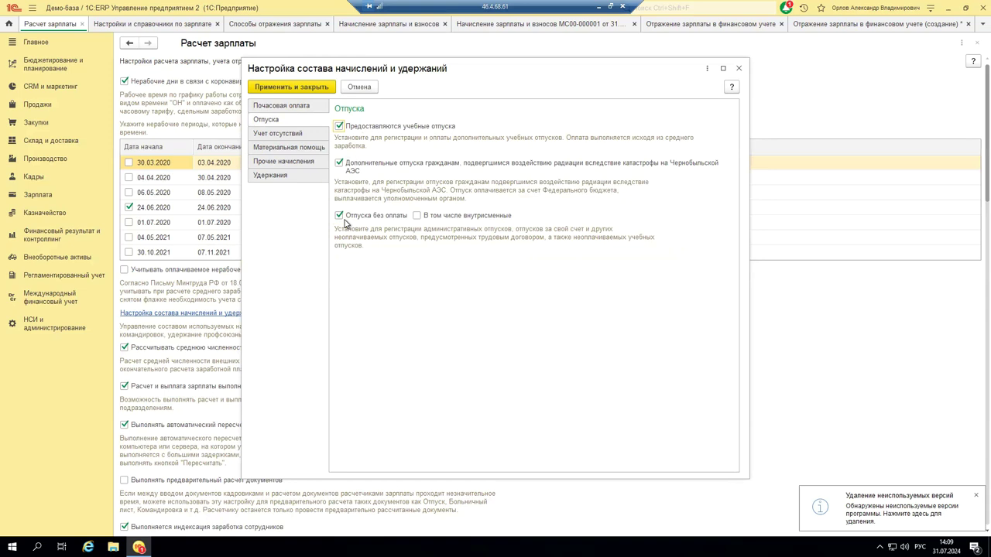
pyautogui.click(275, 133)
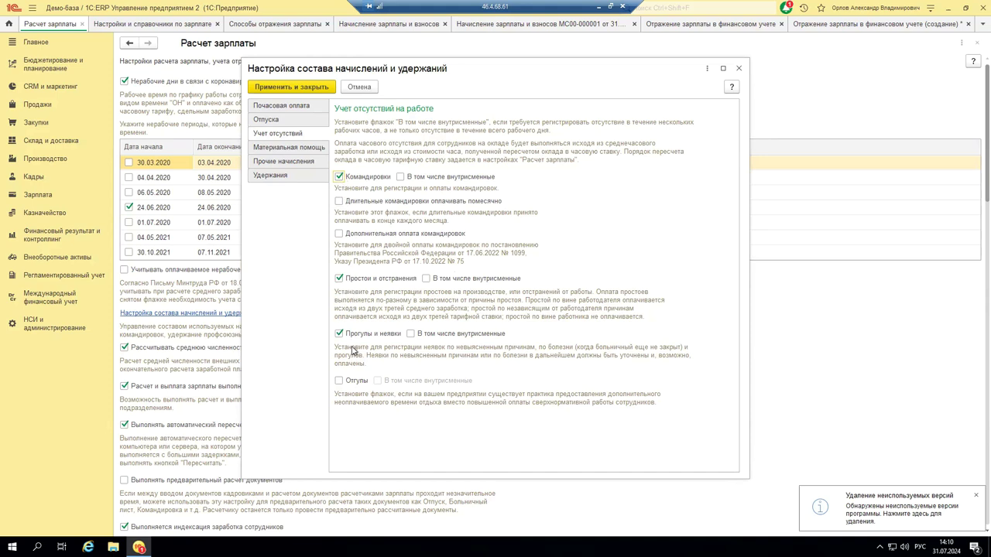
pyautogui.click(294, 147)
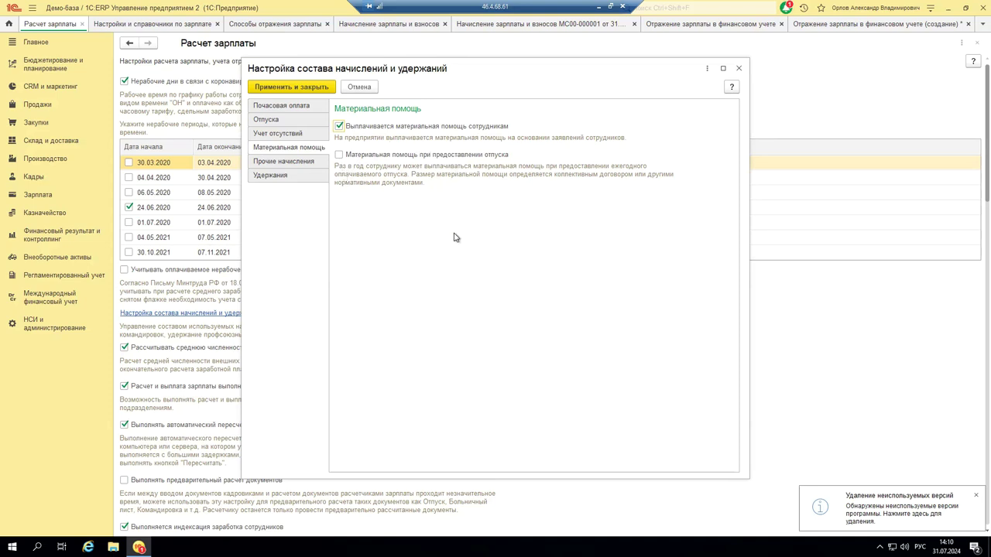
pyautogui.click(291, 168)
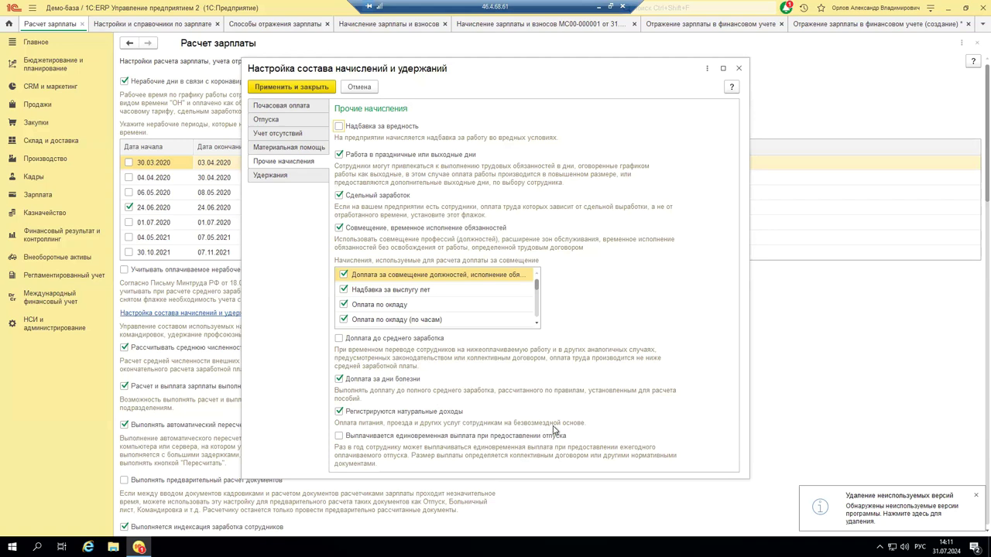
pyautogui.click(339, 411)
pyautogui.click(339, 411)
pyautogui.click(266, 175)
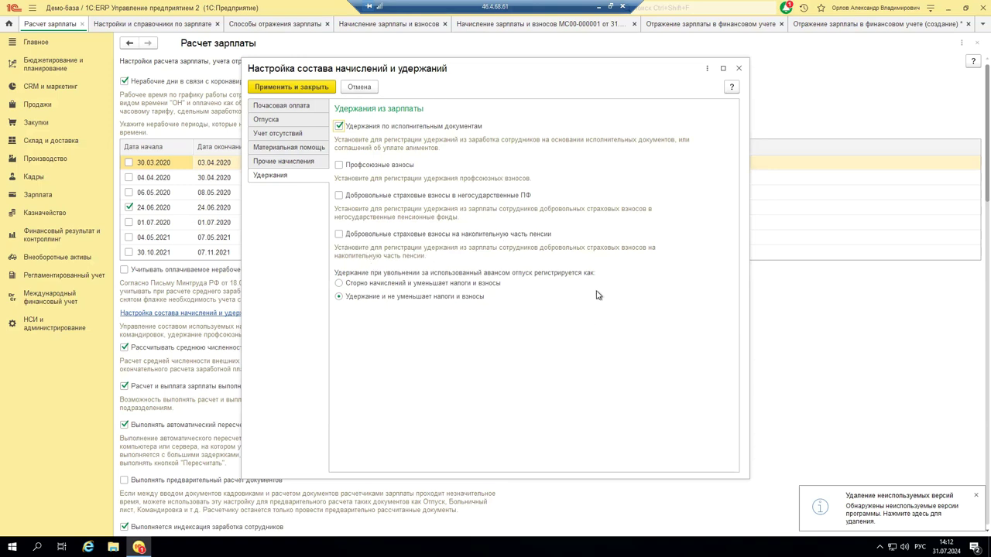
pyautogui.click(739, 70)
pyautogui.click(83, 24)
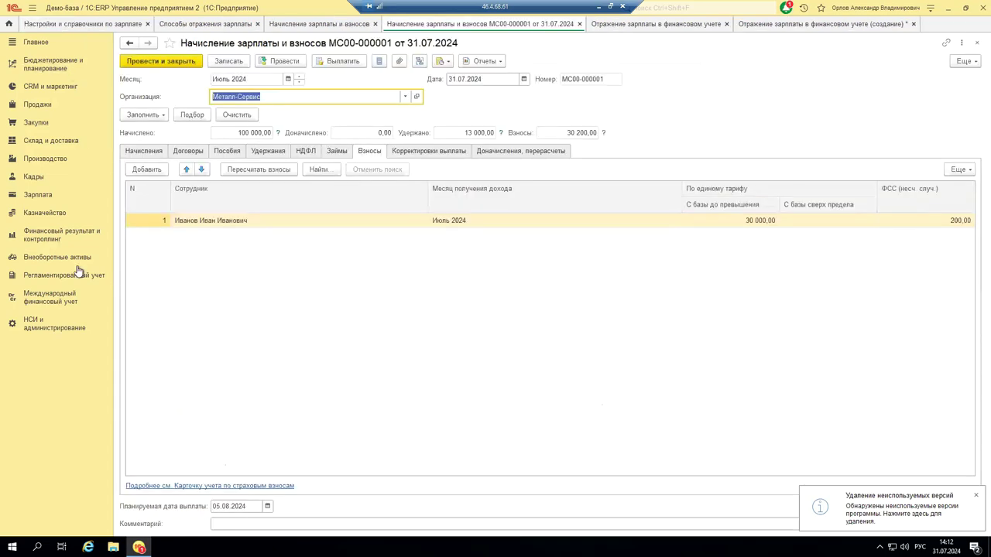
# Open the «Способы отражения зарплаты» list from the payroll settings and reference books
pyautogui.click(34, 326)
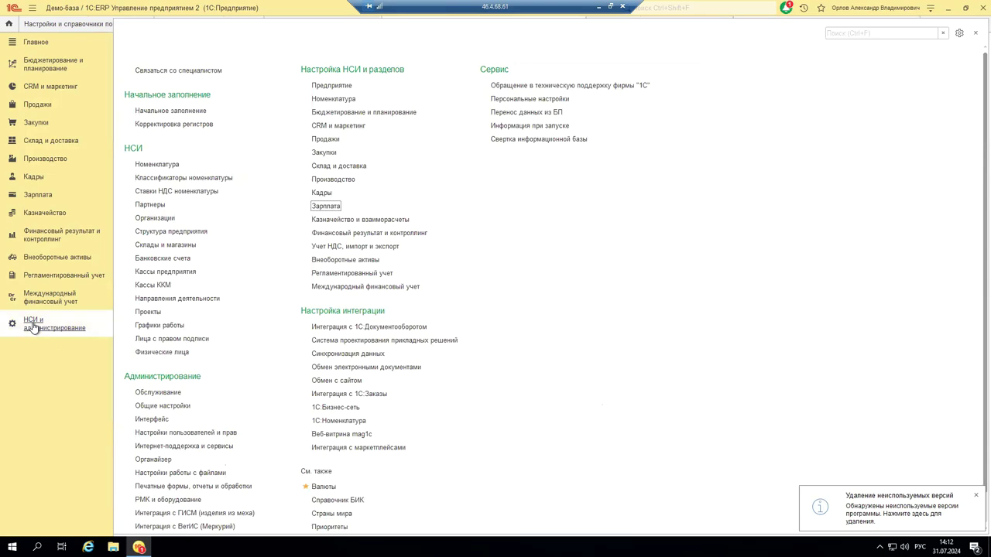
pyautogui.click(36, 195)
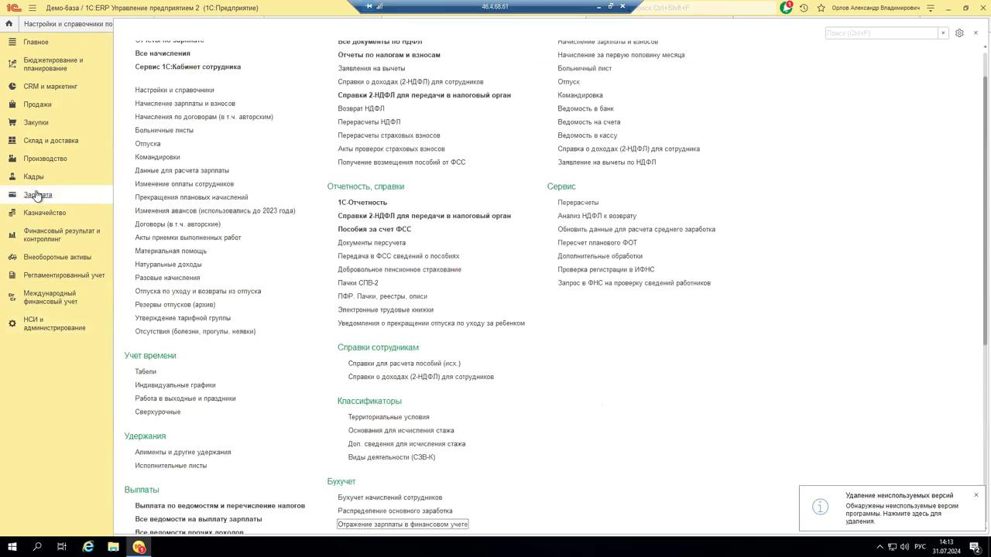
pyautogui.scroll(1, 244, 360)
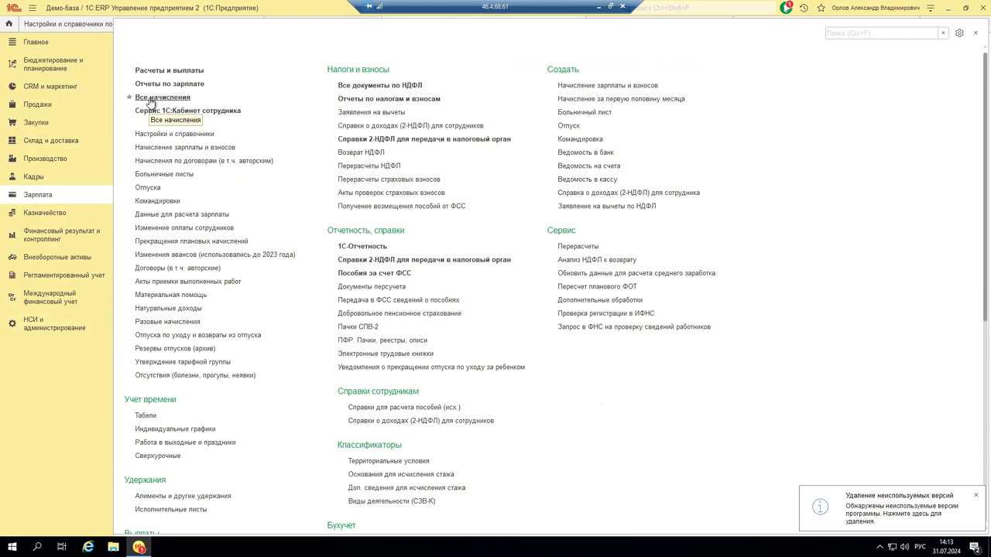
pyautogui.click(185, 135)
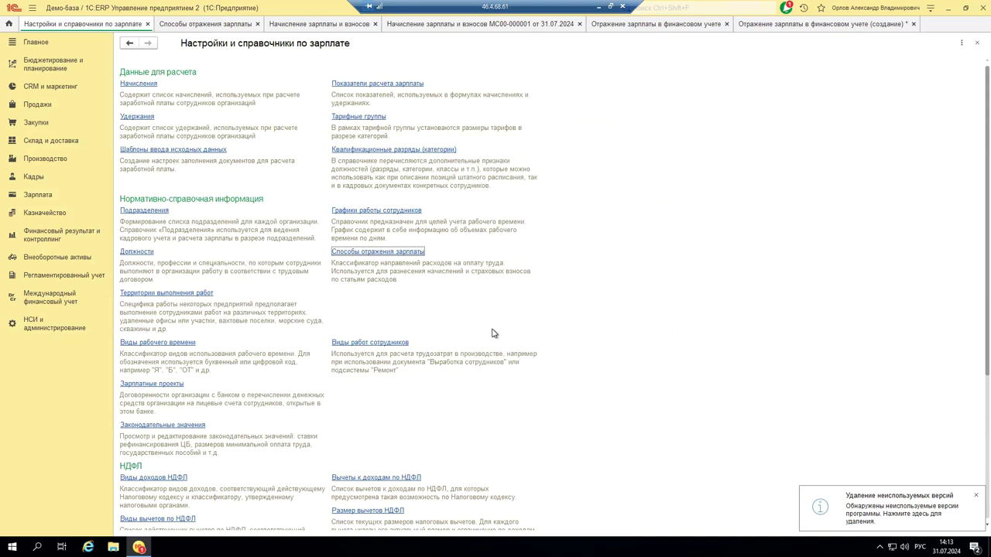
pyautogui.click(419, 254)
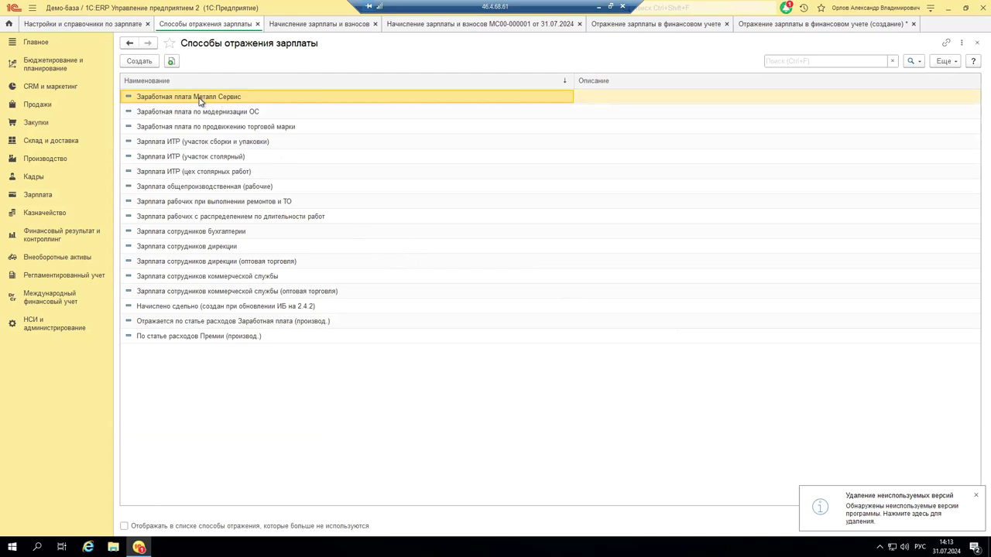
# Start a new reflection method named «Заработная плата производственных рабочих», with the accrued amount set to «распределяется на производство», keeping «по нормативной стоимости работ»
pyautogui.click(139, 61)
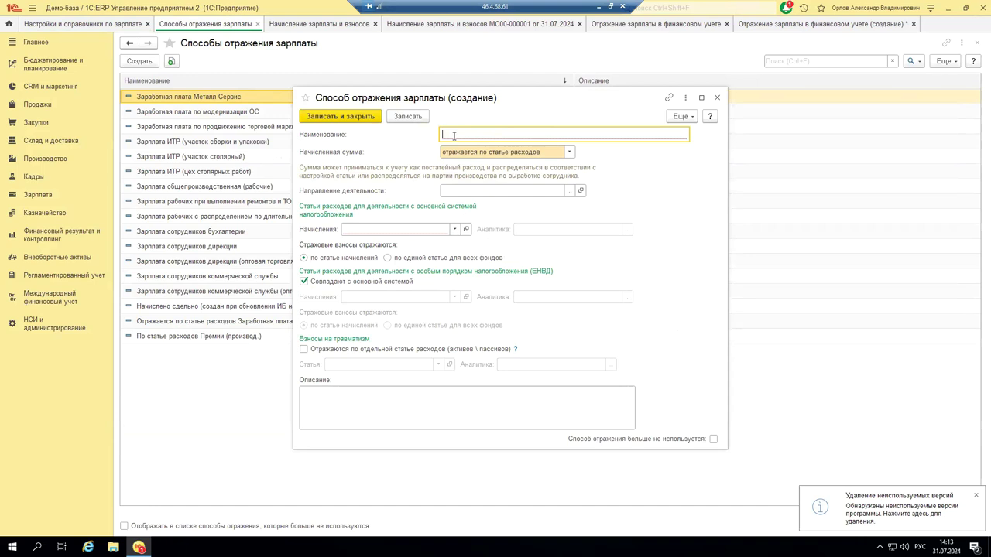
pyautogui.write('Заработная п')
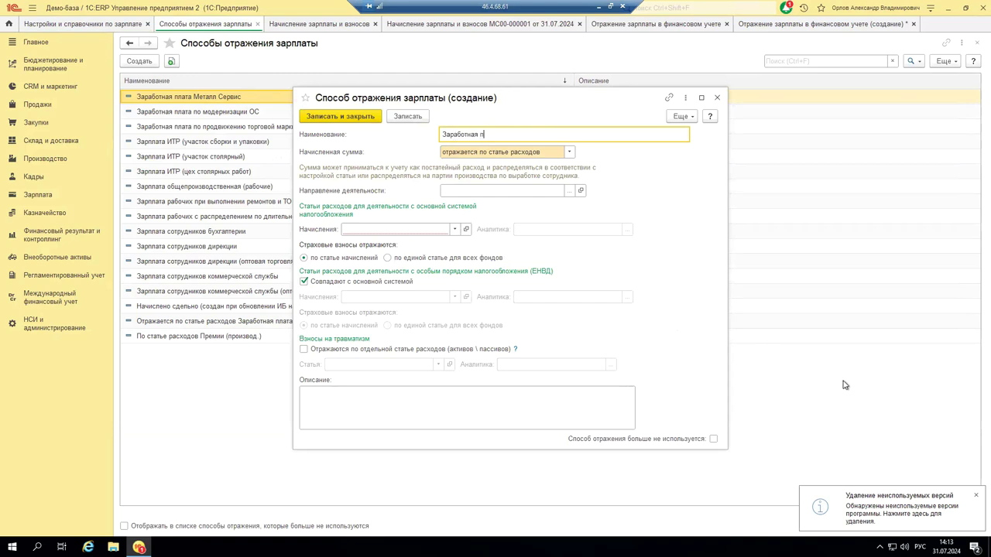
pyautogui.write('лата производственных рабочих')
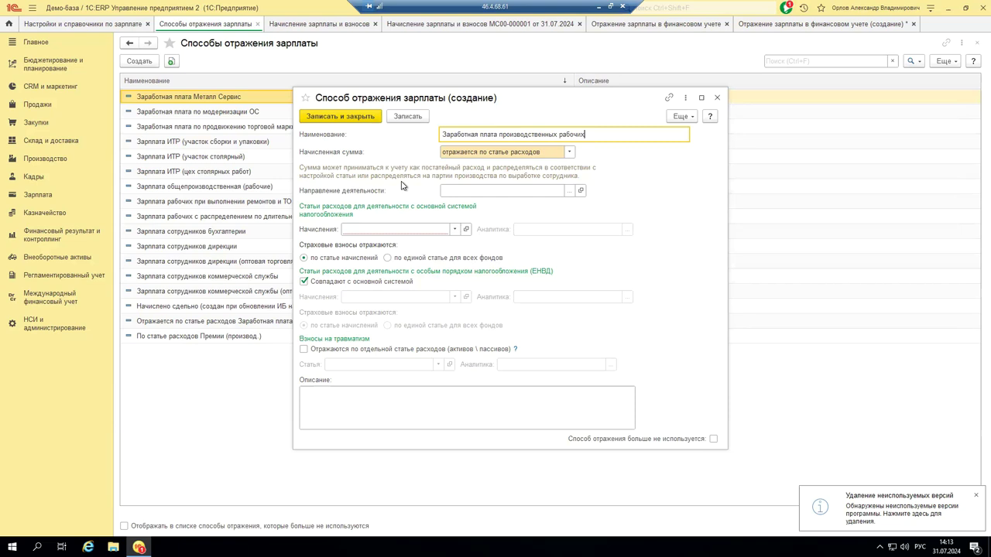
pyautogui.click(569, 153)
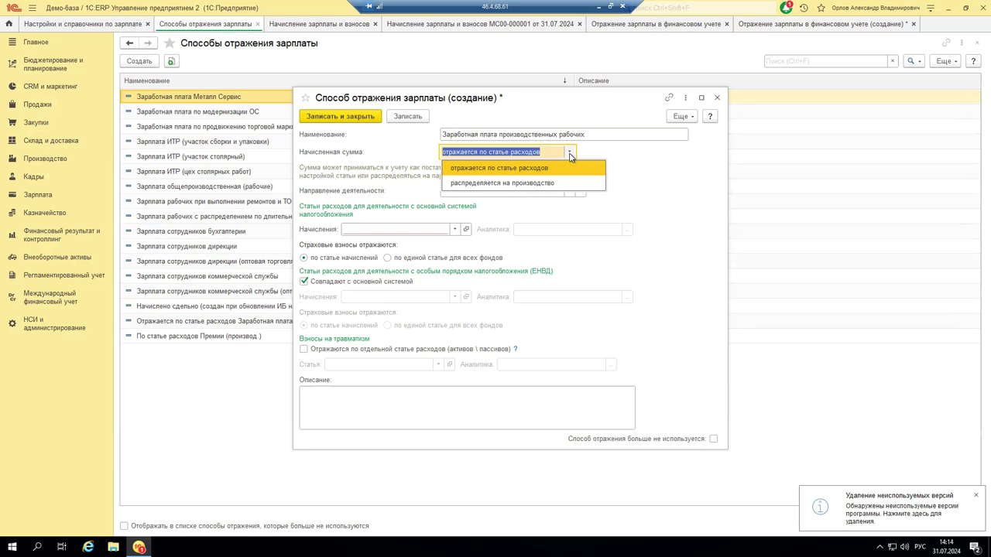
pyautogui.click(526, 183)
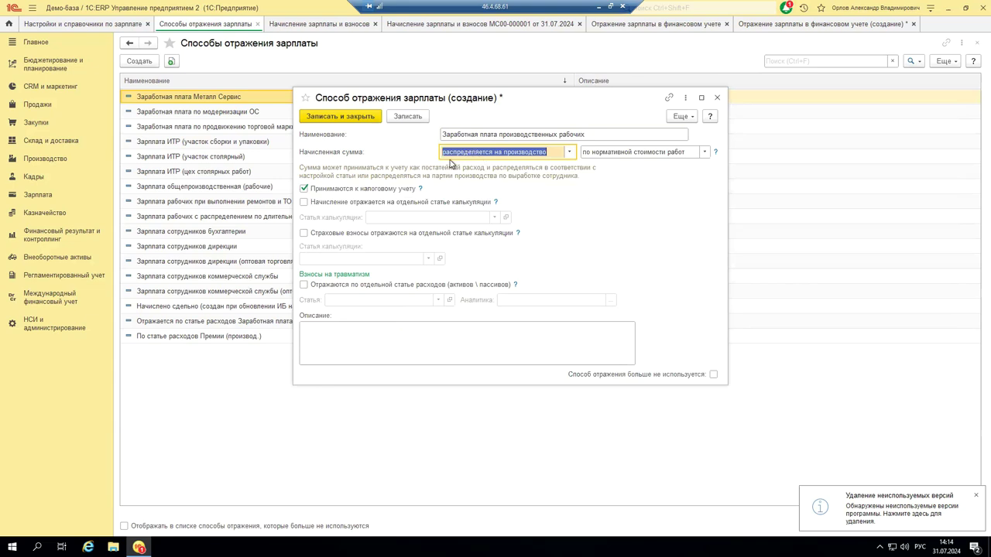
pyautogui.click(704, 153)
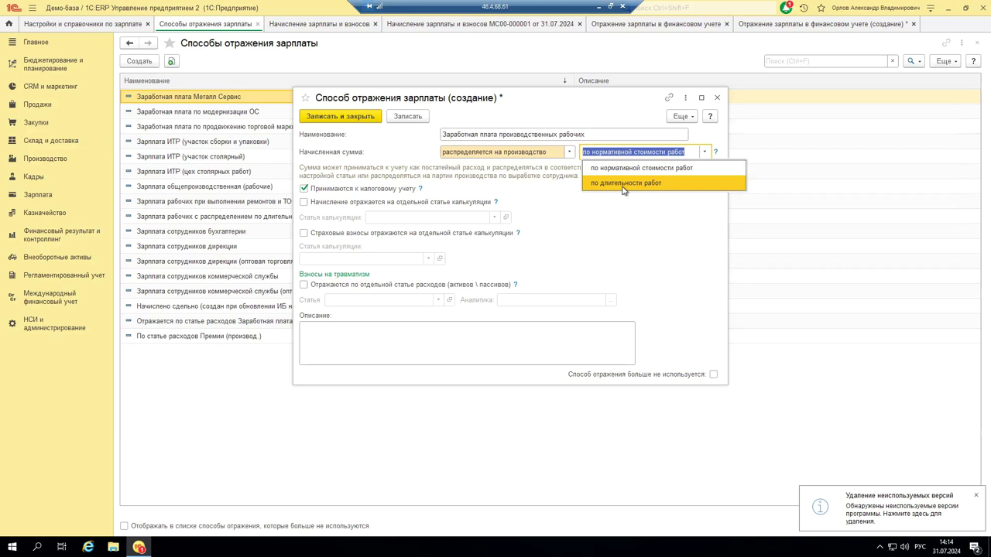
pyautogui.click(480, 193)
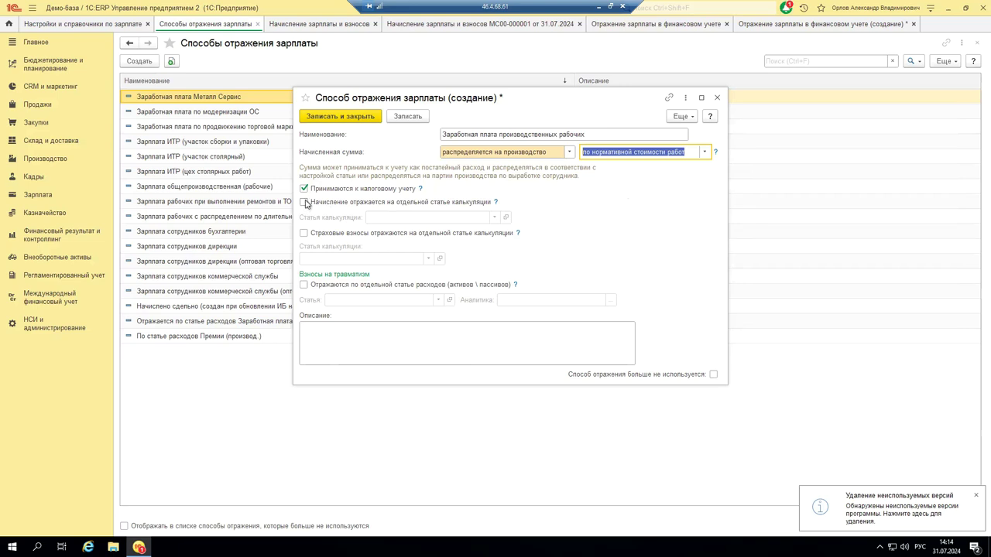
# Reflect the accrual on a separate costing item, creating and selecting «Зарплата рабочих» with the cost type «Оплата труда»
pyautogui.click(303, 203)
pyautogui.click(494, 217)
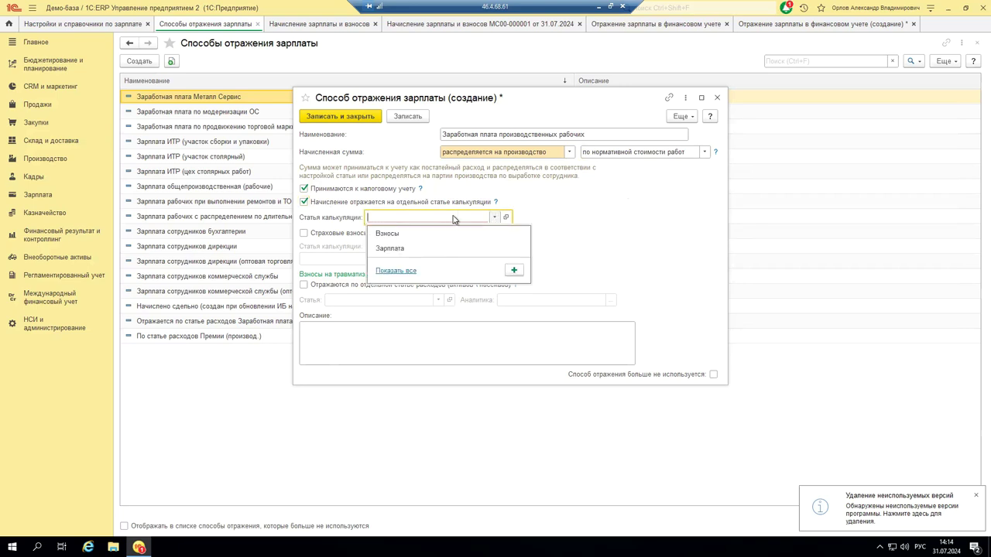
pyautogui.click(393, 271)
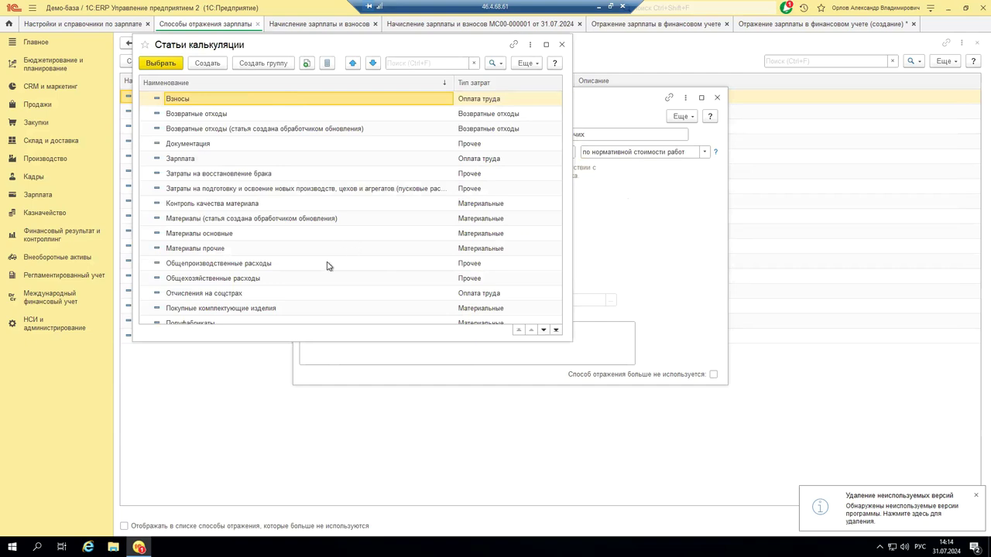
pyautogui.click(214, 67)
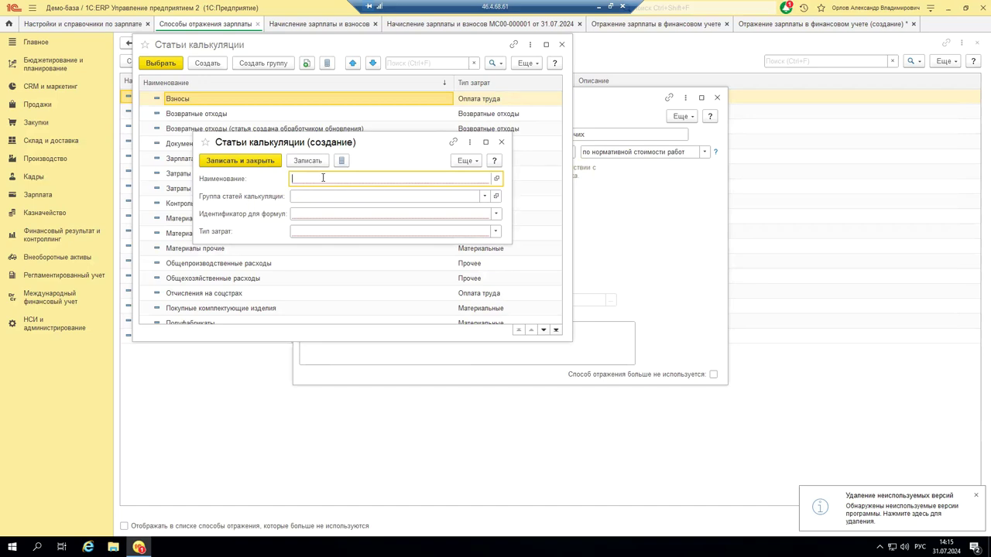
pyautogui.write('Зарплата рабочих')
pyautogui.click(332, 214)
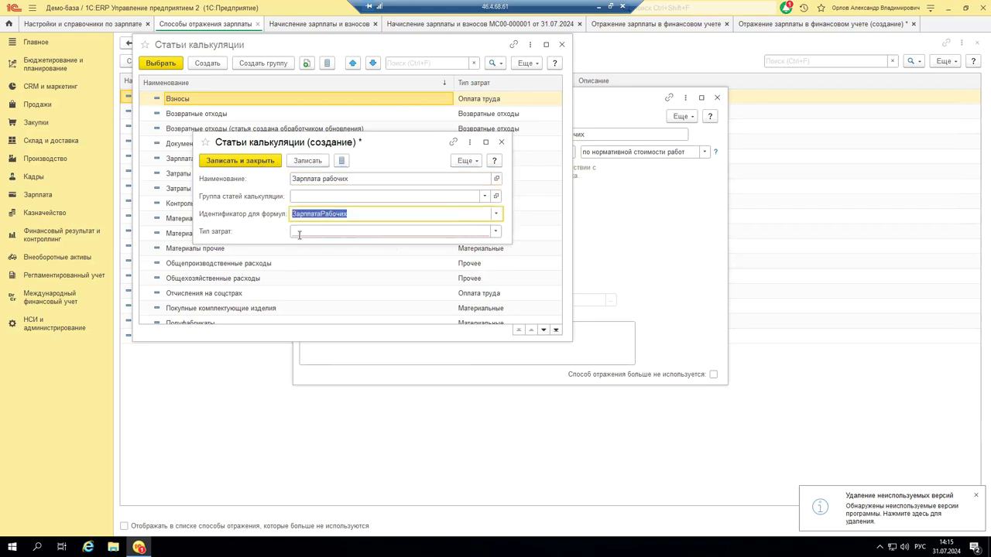
pyautogui.click(326, 235)
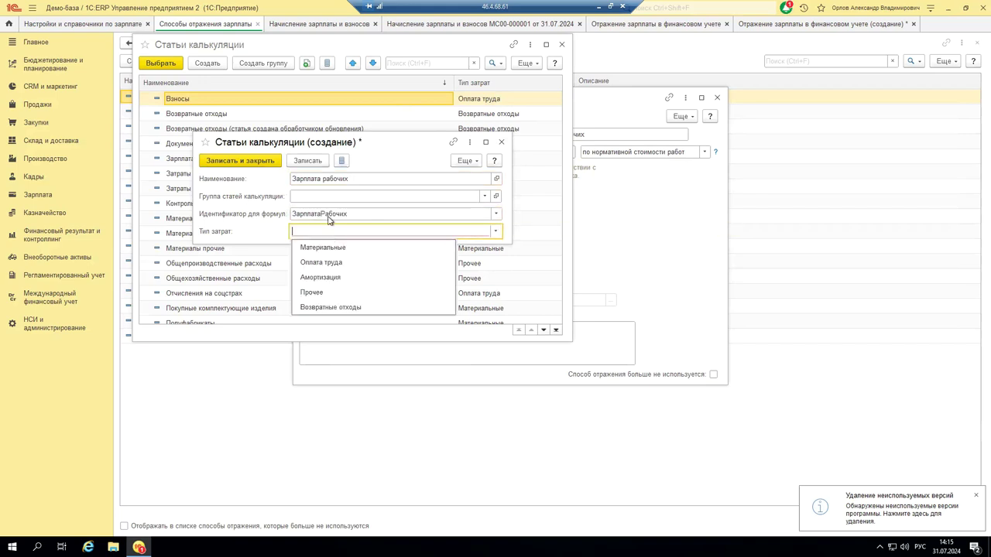
pyautogui.click(322, 264)
pyautogui.click(231, 161)
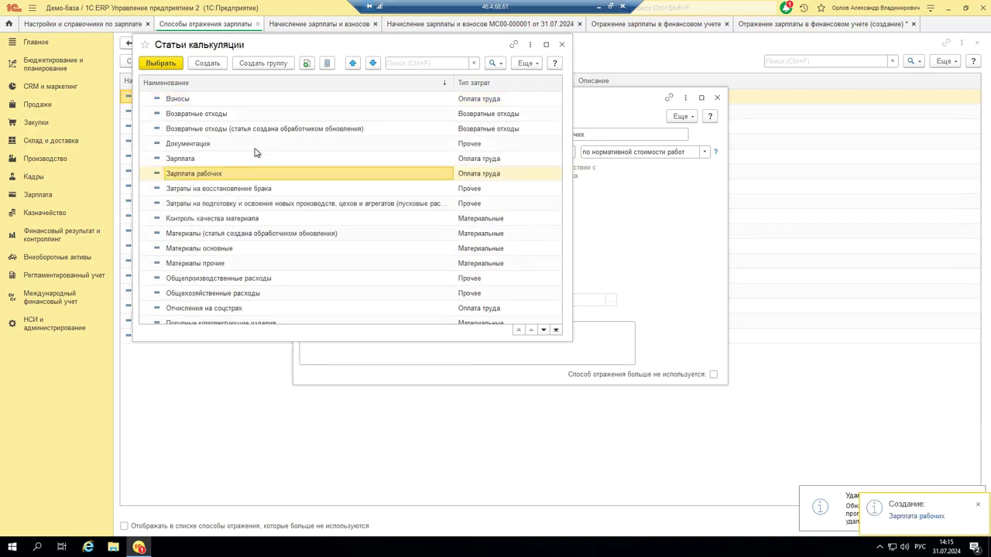
pyautogui.click(162, 65)
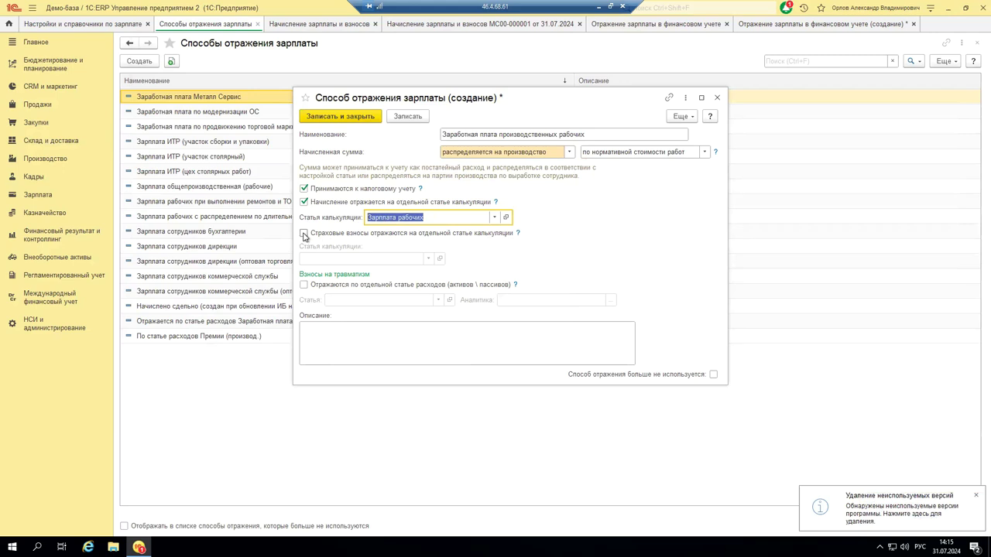
# Reflect the insurance contributions on a separate costing item and choose «Взносы» for it
pyautogui.click(303, 234)
pyautogui.click(427, 259)
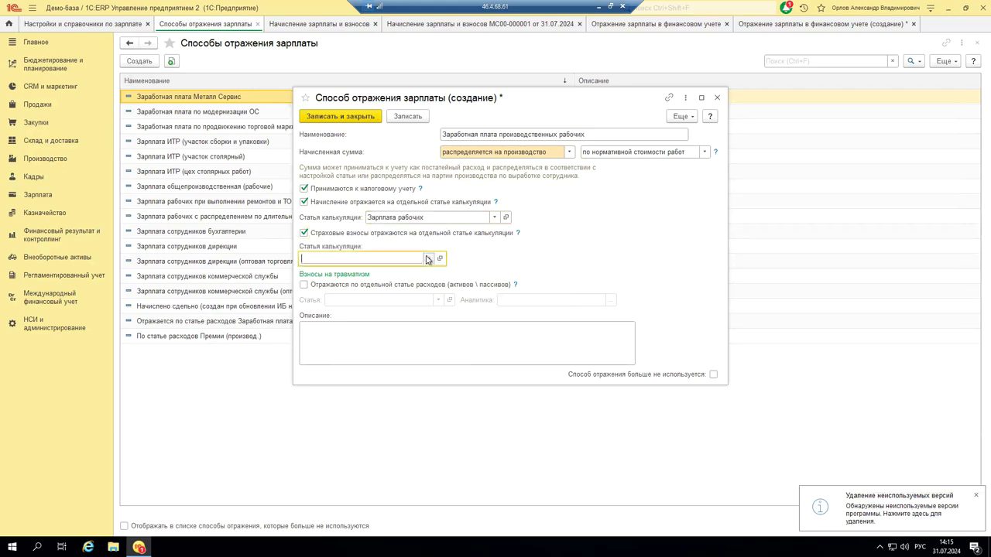
pyautogui.click(326, 325)
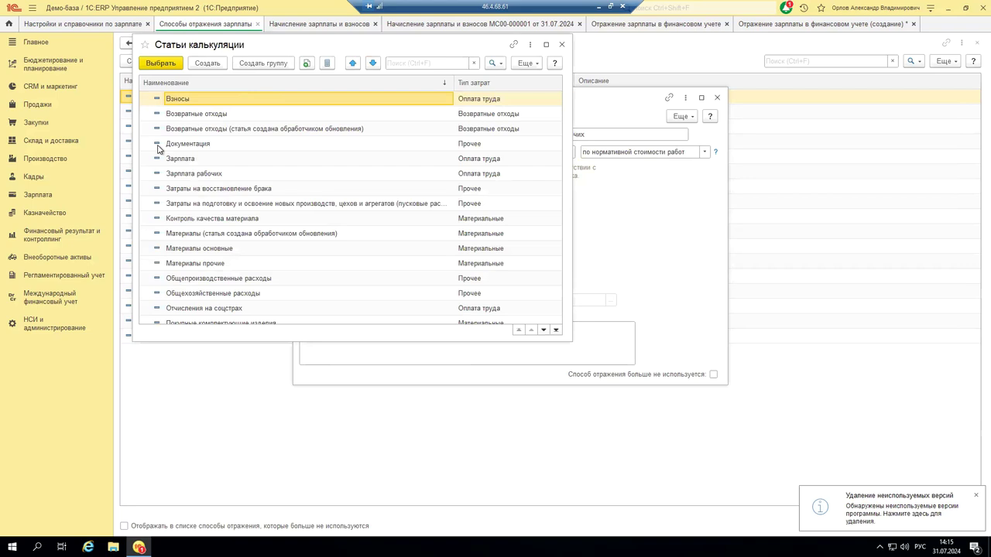
pyautogui.doubleClick(205, 103)
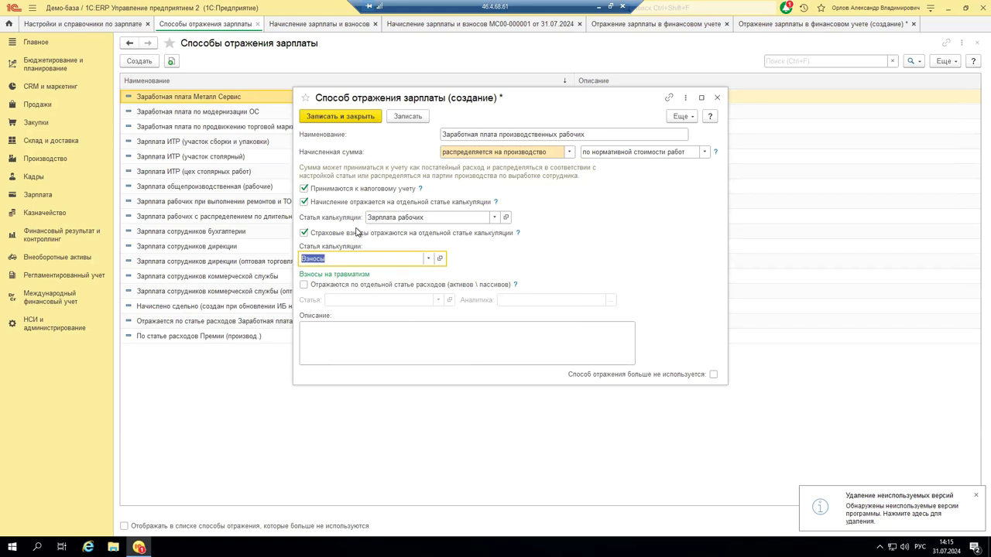
pyautogui.click(305, 285)
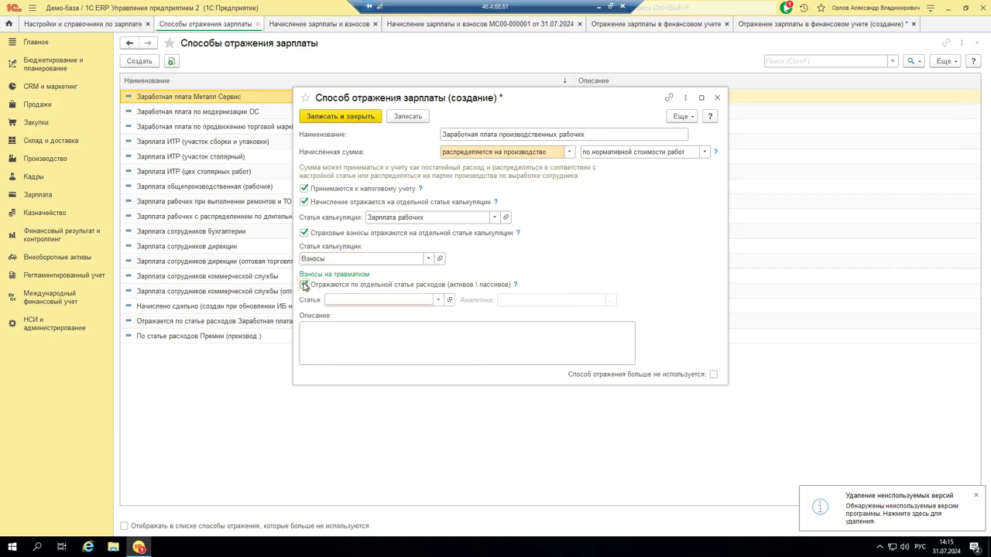
pyautogui.click(348, 299)
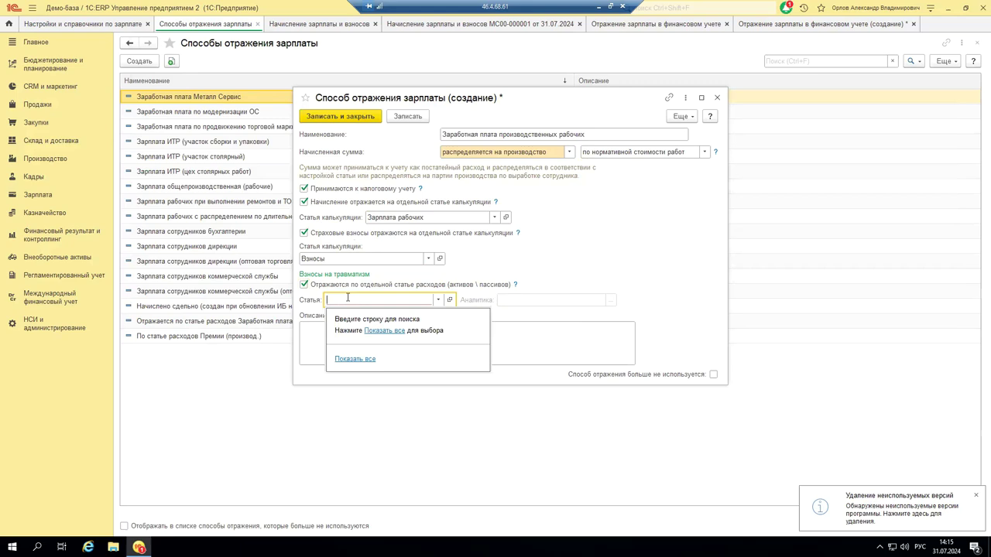
pyautogui.click(354, 360)
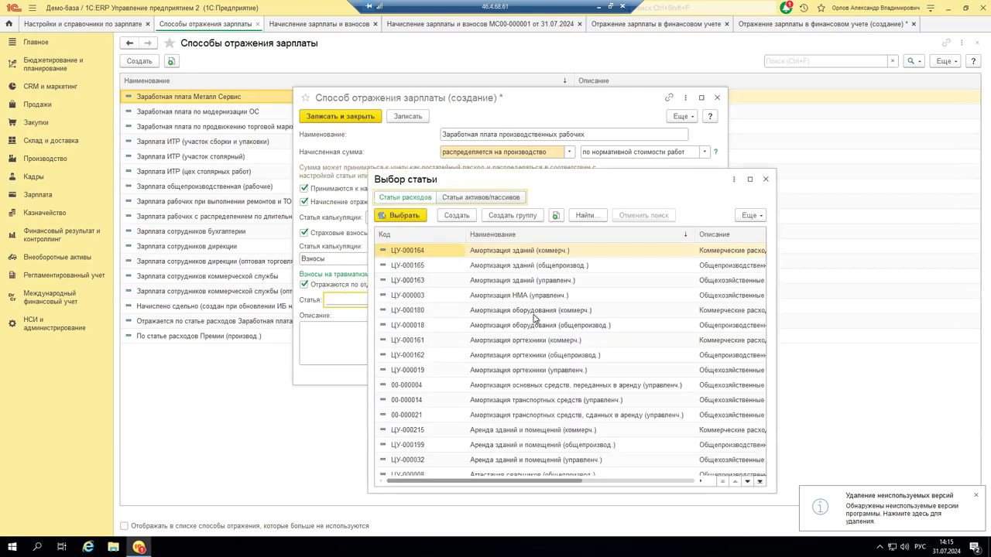
pyautogui.scroll(-4, 534, 320)
pyautogui.scroll(-10, 534, 324)
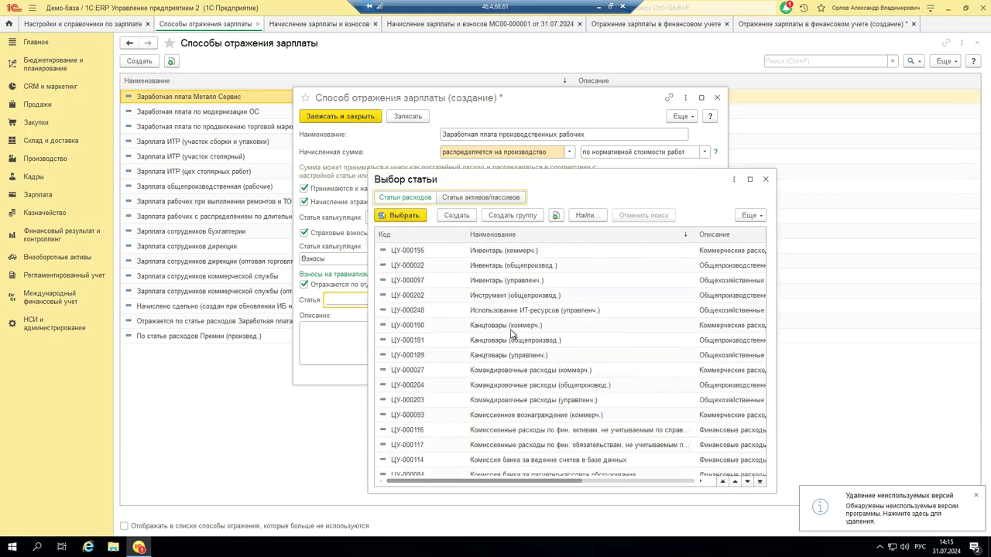
pyautogui.click(766, 180)
pyautogui.click(304, 285)
pyautogui.click(304, 285)
# Set the accrued amount to «отражается по статье расходов» and choose «Заработная плата (производ.)» as the accrual expense item
pyautogui.click(570, 152)
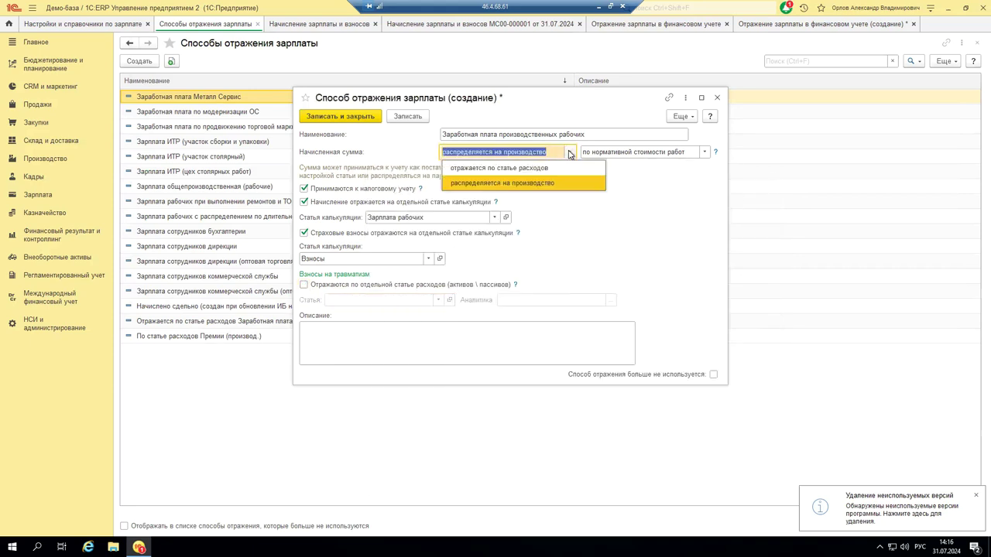
pyautogui.click(511, 169)
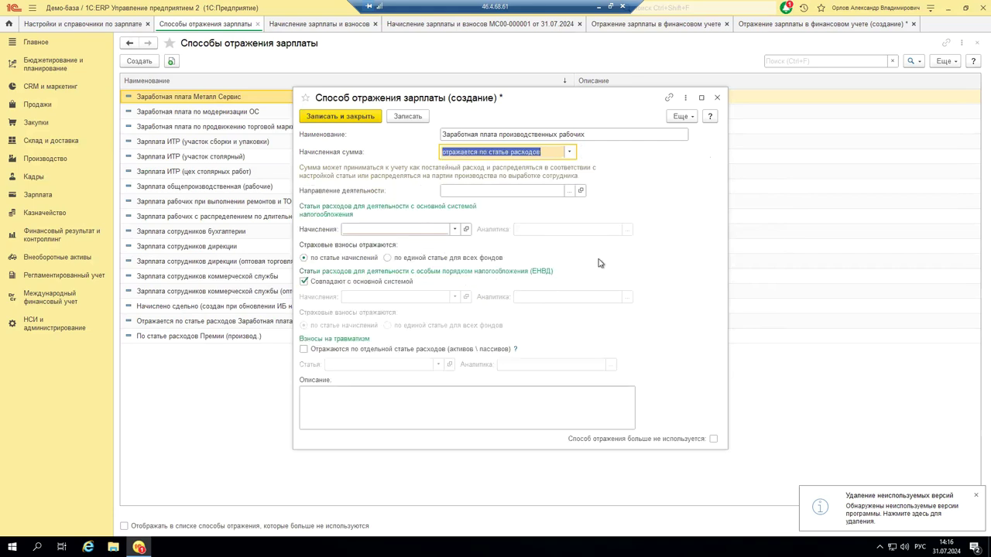
pyautogui.click(375, 232)
pyautogui.press('Escape')
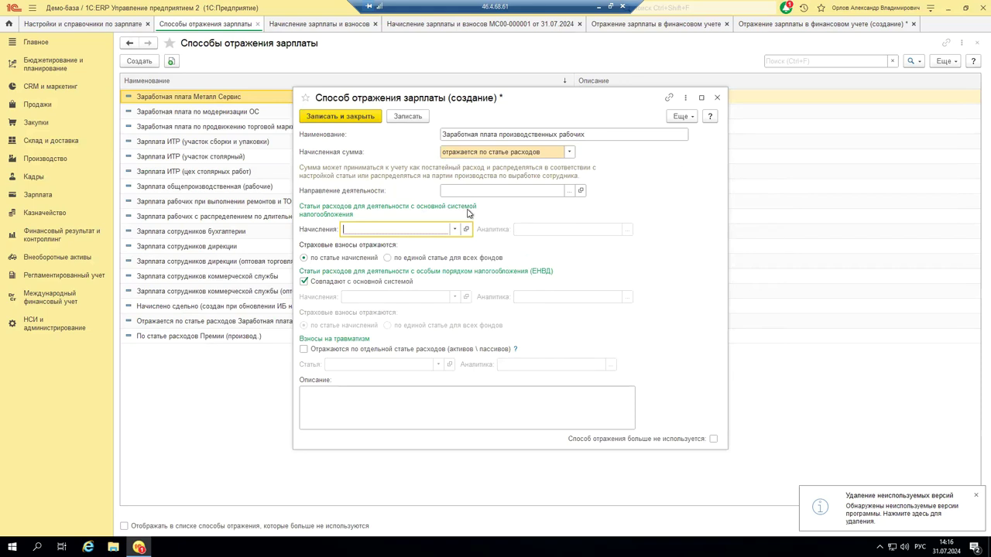
pyautogui.click(456, 231)
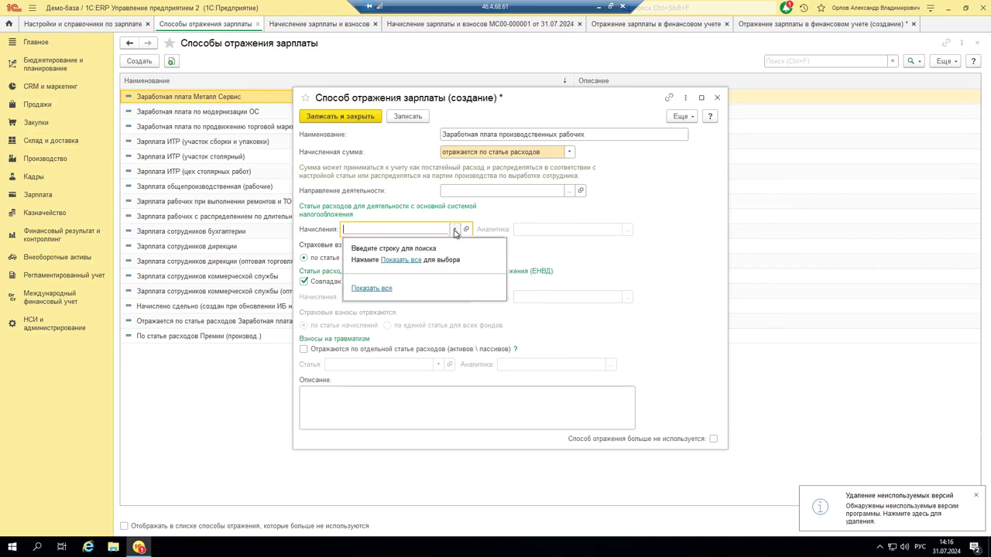
pyautogui.click(372, 289)
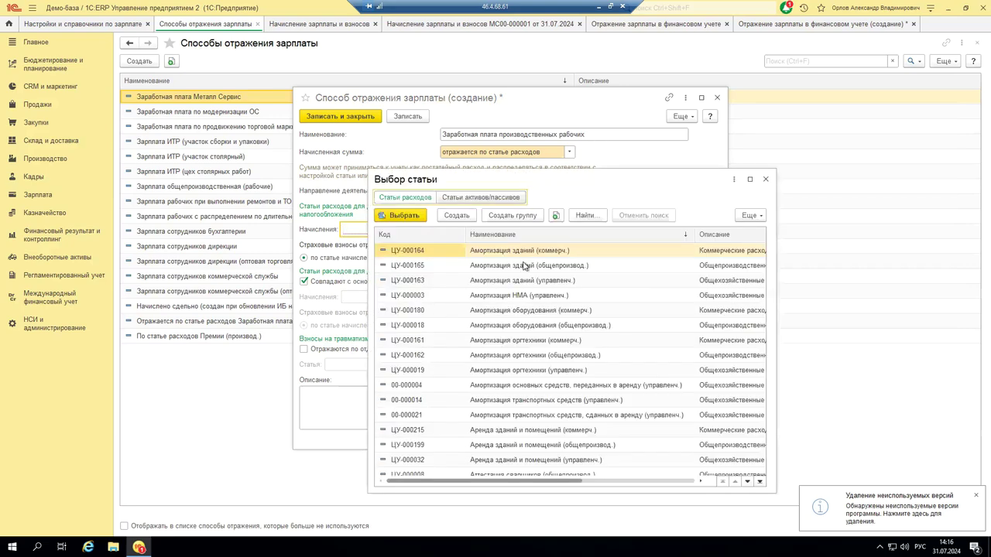
pyautogui.scroll(-5, 554, 326)
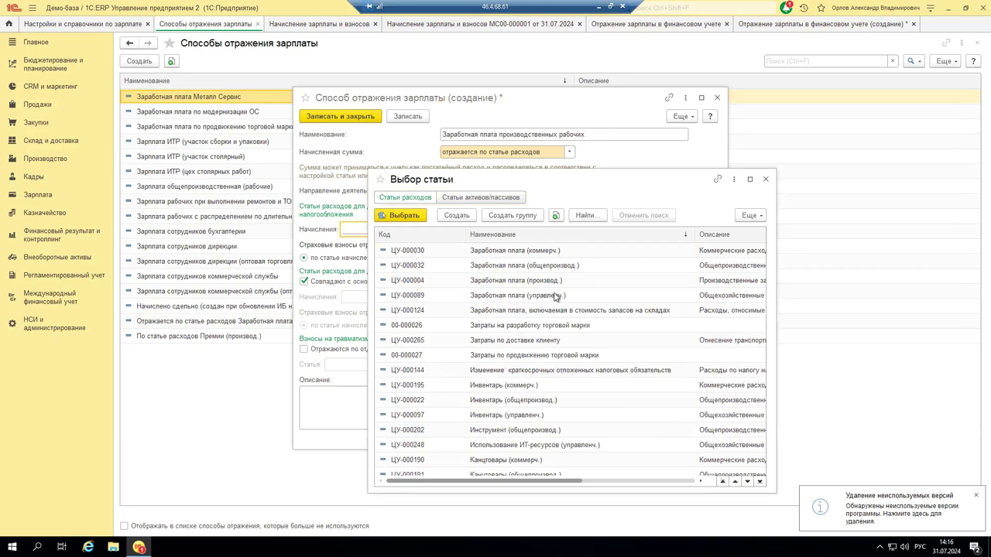
pyautogui.scroll(1, 555, 297)
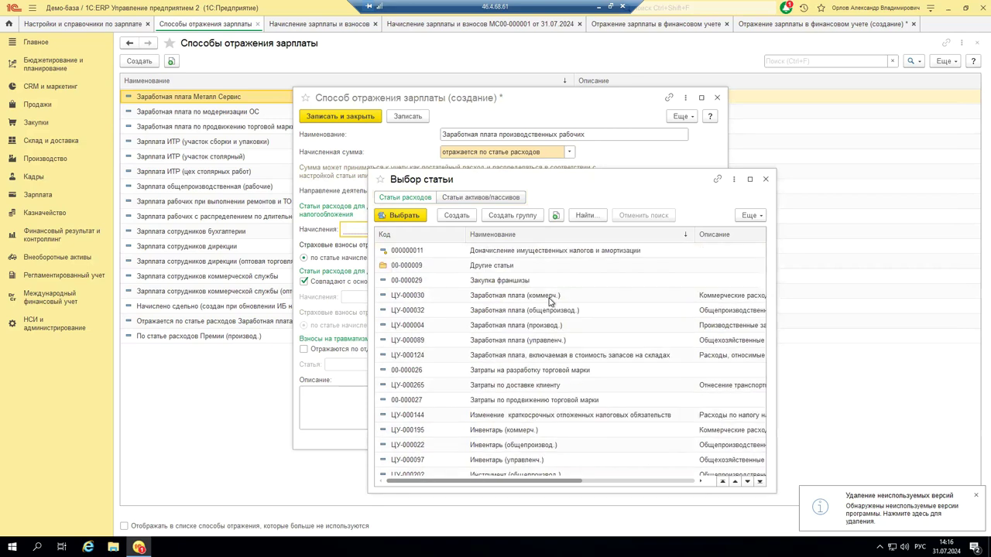
pyautogui.doubleClick(524, 331)
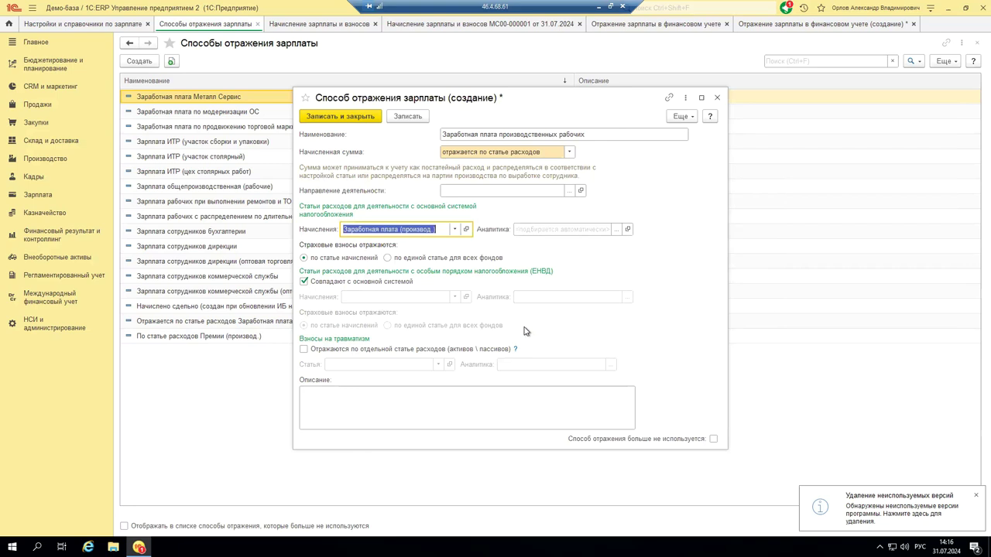
# Examine the expense item «Заработная плата (производ.)», including its accounting and tax settings and the accounts of its financial accounting group
pyautogui.click(466, 230)
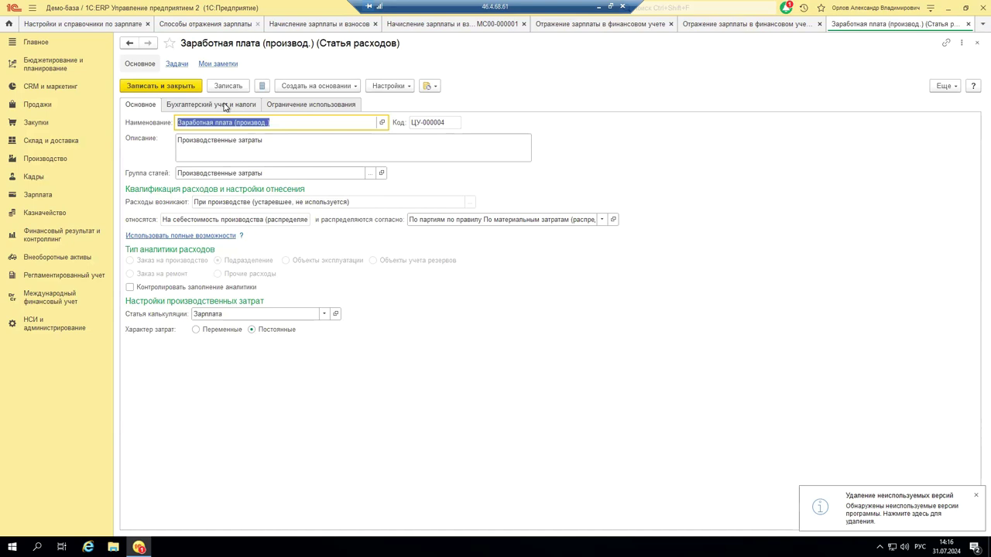
pyautogui.click(199, 106)
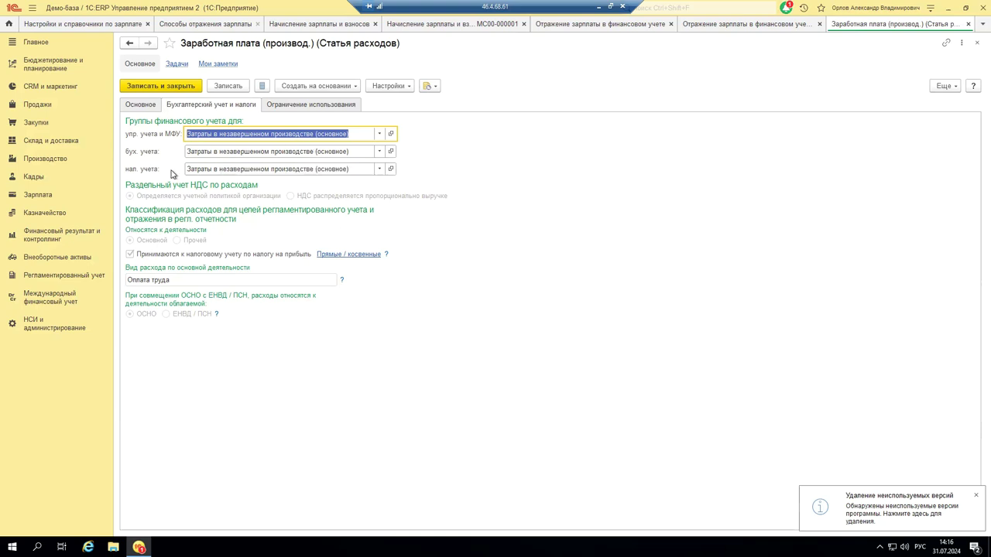
pyautogui.press('Tab')
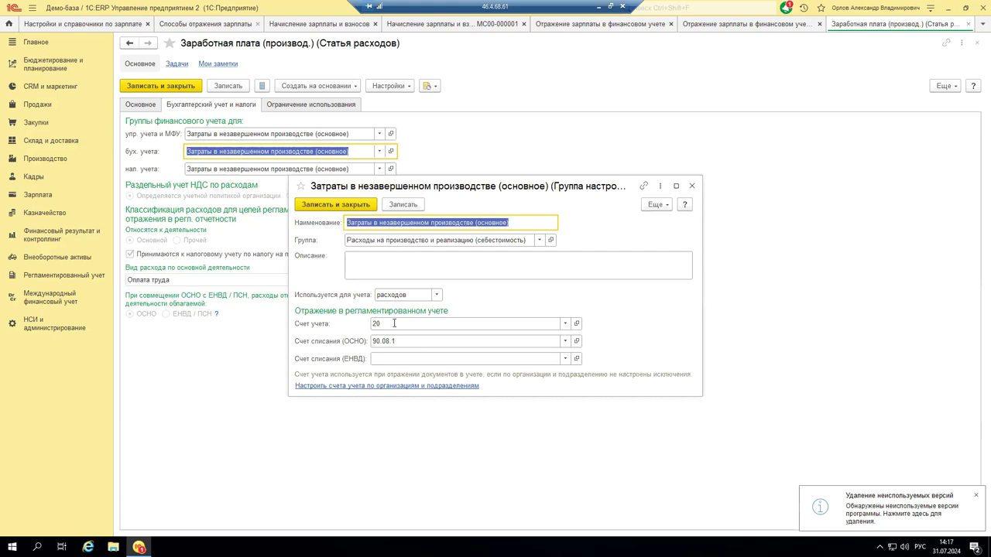
pyautogui.click(394, 324)
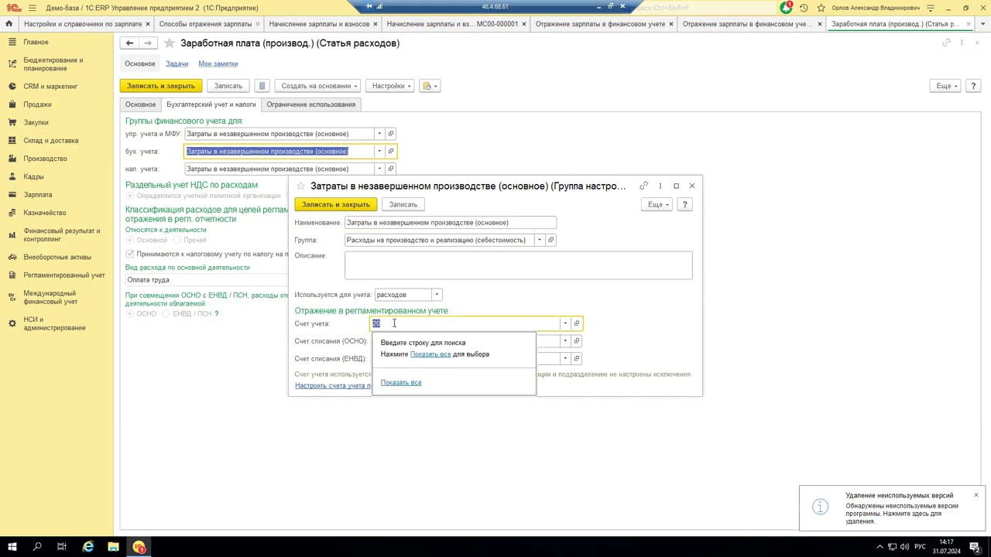
pyautogui.click(498, 289)
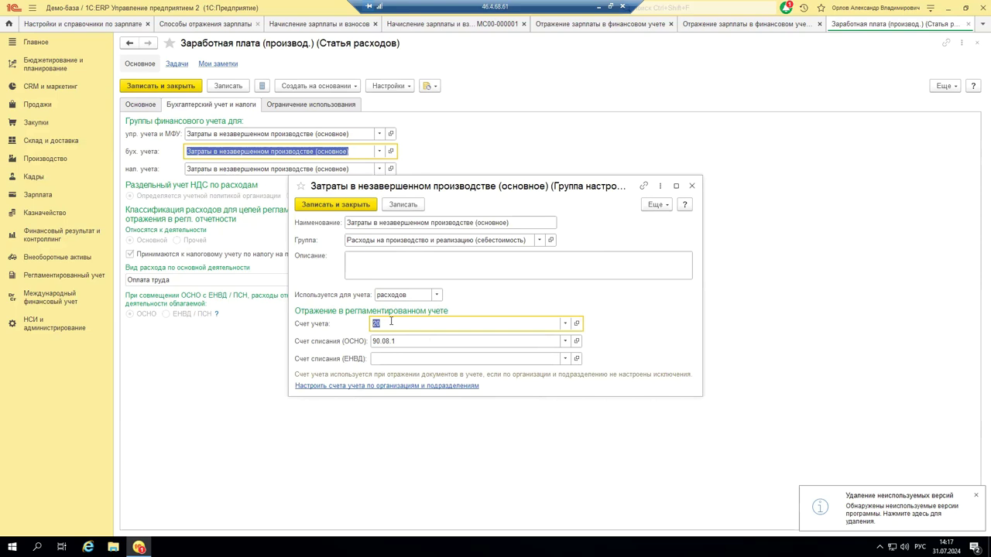
pyautogui.press('Tab')
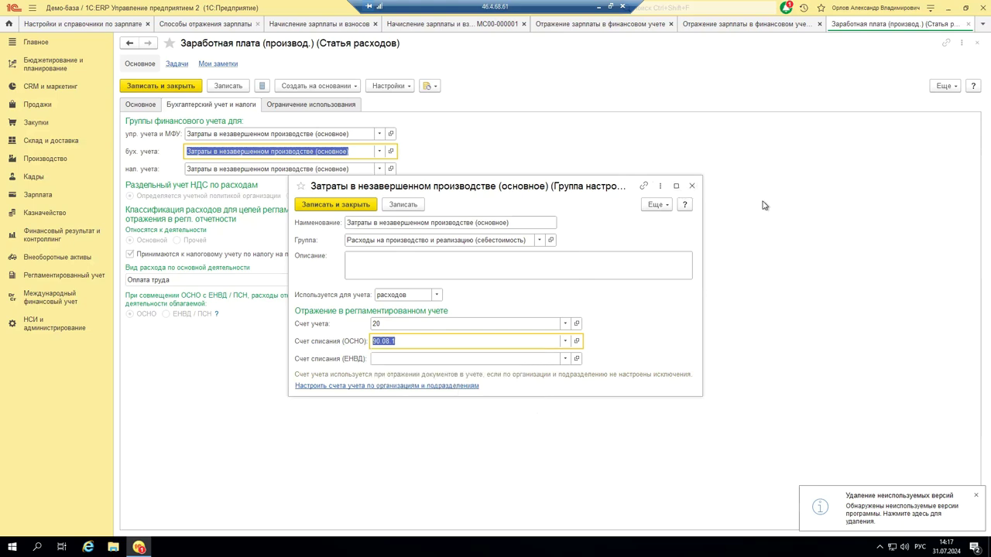
pyautogui.click(692, 186)
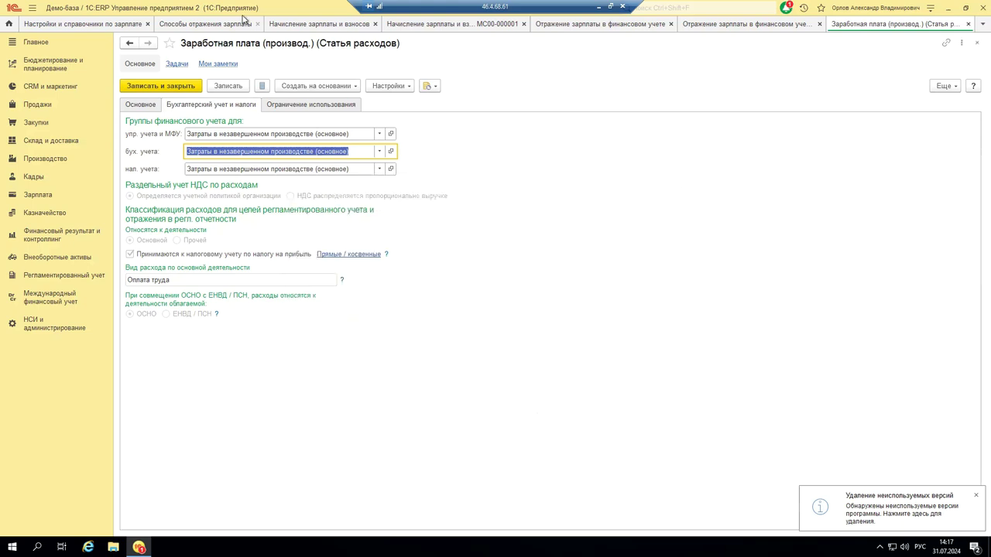
pyautogui.click(968, 24)
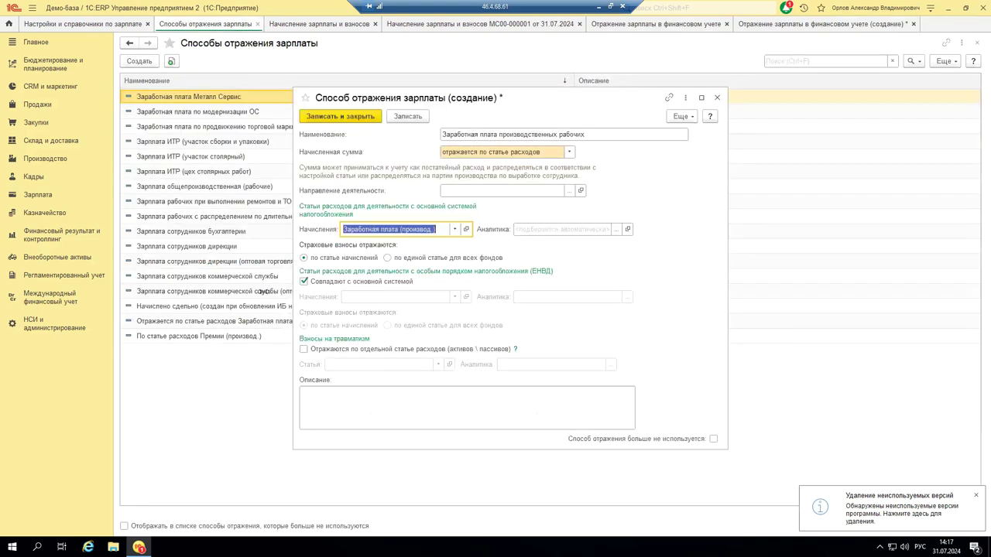
# Leave the accrual analytics without a manual choice and close the new reflection method, saving its changes
pyautogui.click(562, 230)
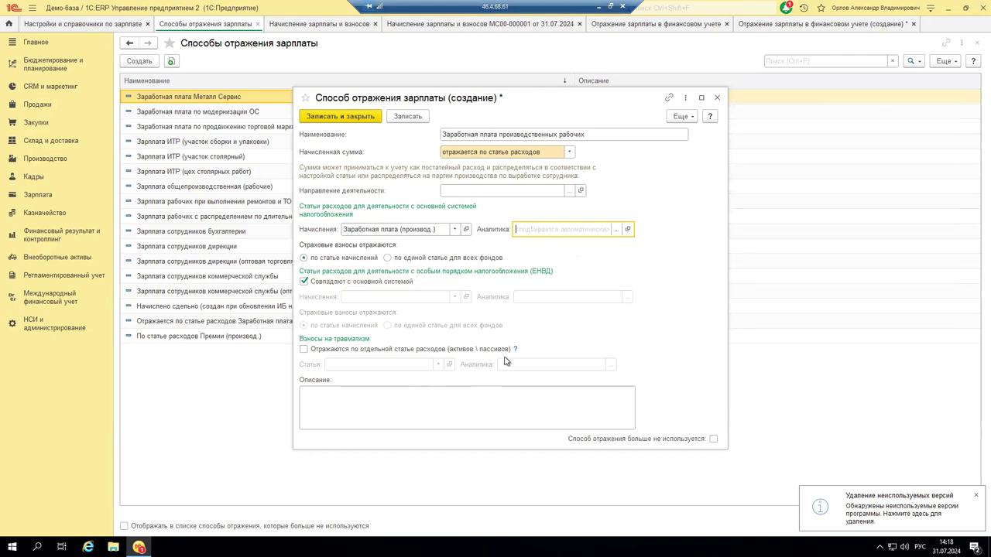
pyautogui.click(717, 98)
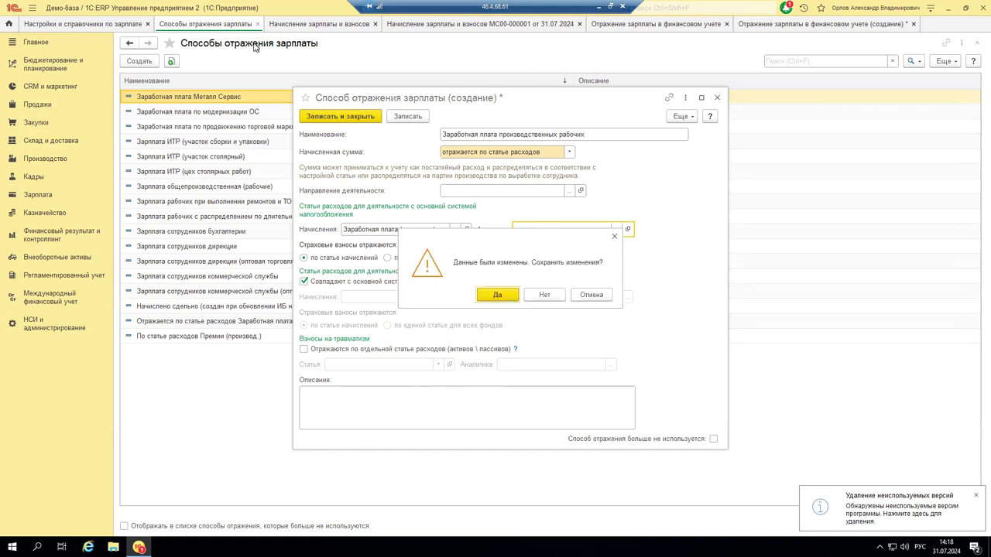
pyautogui.click(498, 295)
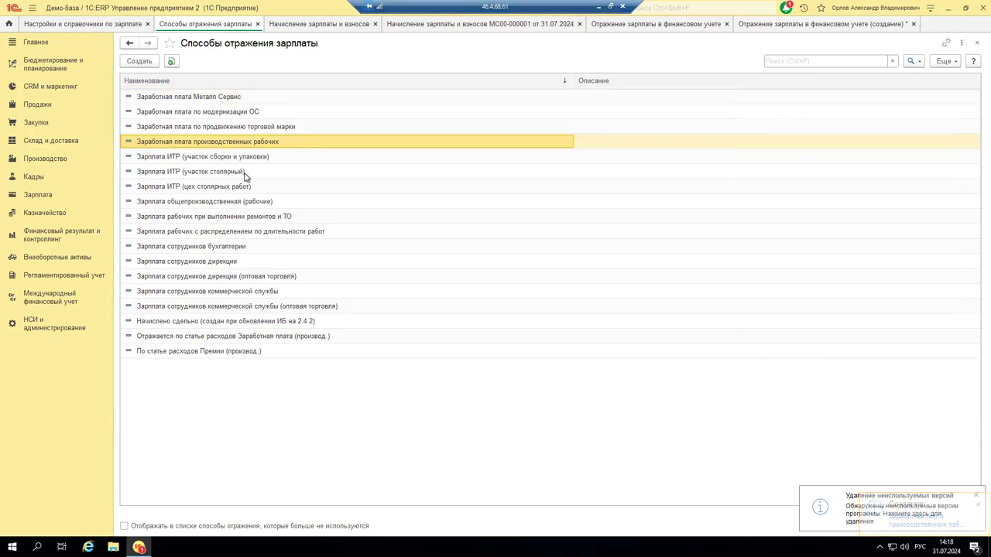
# Examine the reflection method «Заработная плата по модернизации ОС», its expense item's qualification and the accounts of the item's financial accounting group
pyautogui.doubleClick(171, 114)
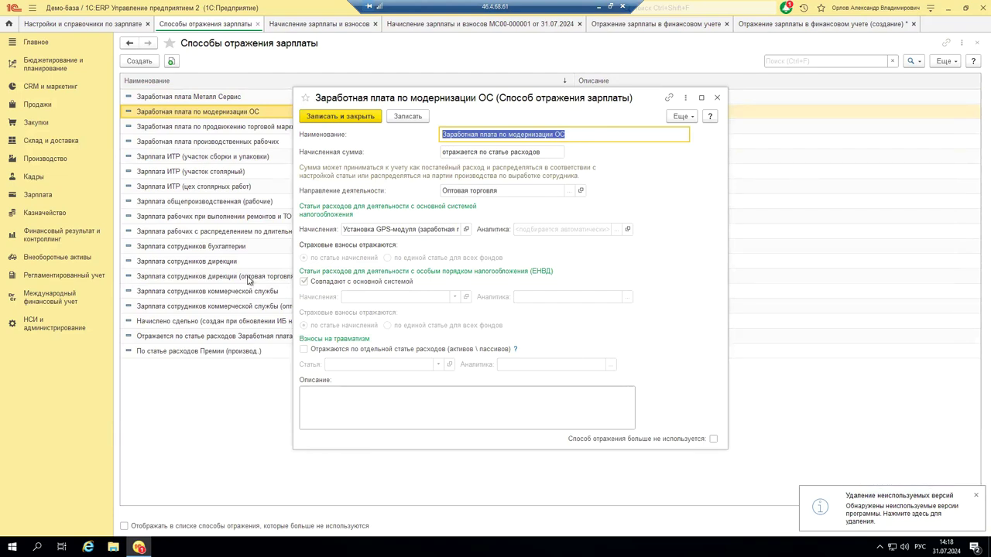
pyautogui.click(465, 232)
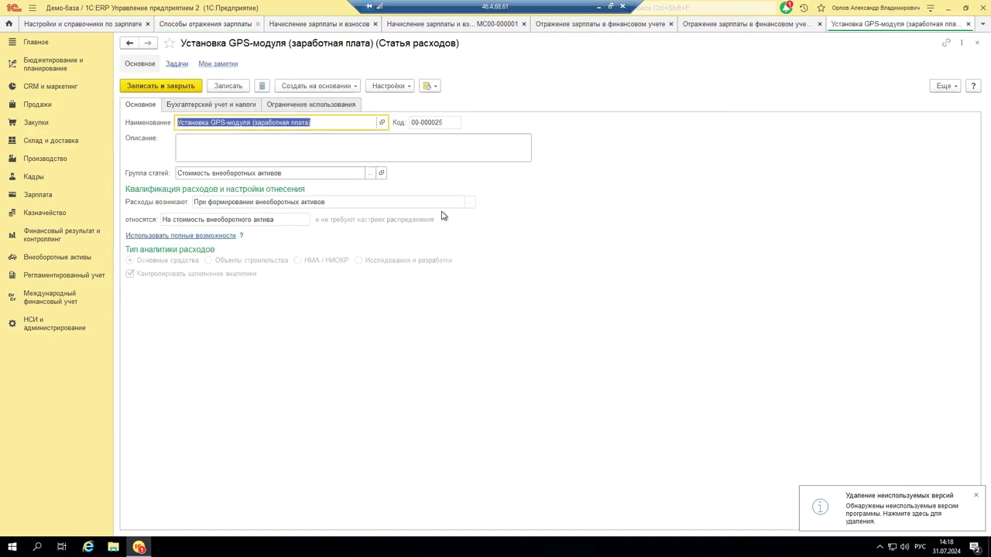
pyautogui.click(201, 105)
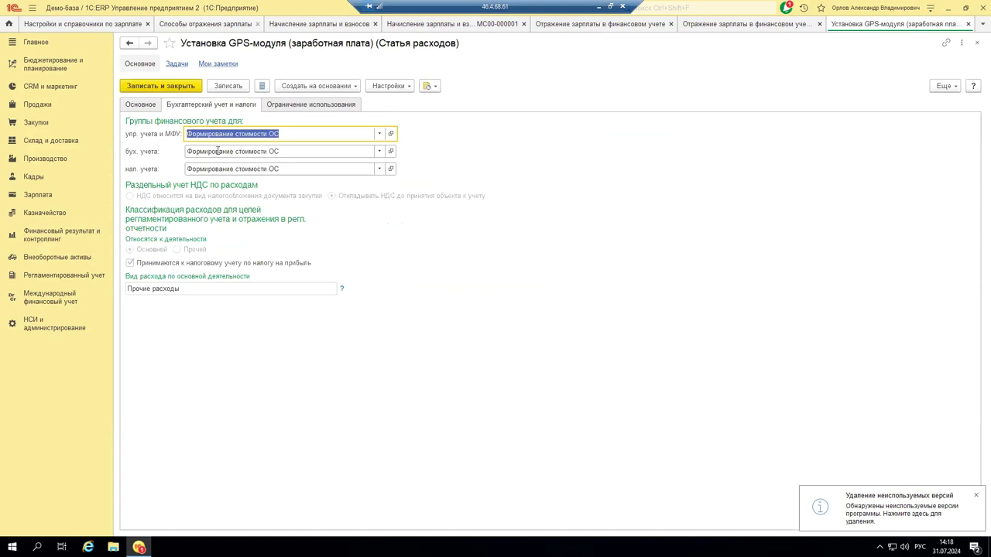
pyautogui.click(293, 148)
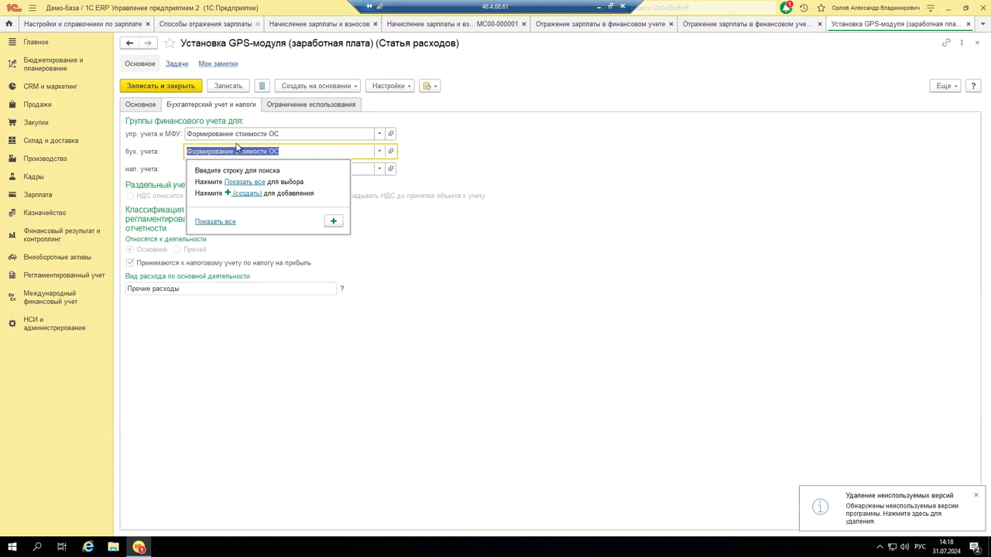
pyautogui.press('Escape')
pyautogui.click(390, 151)
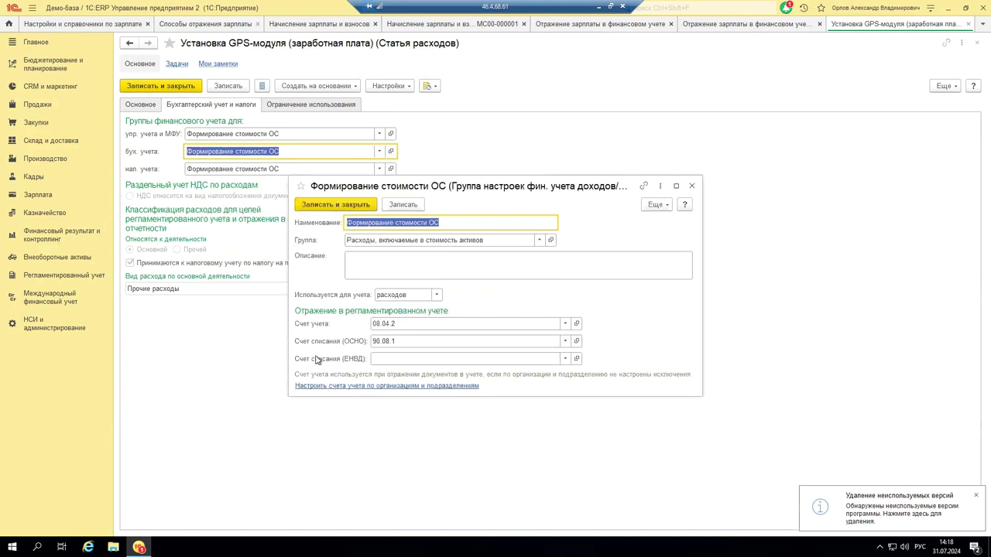
pyautogui.click(409, 324)
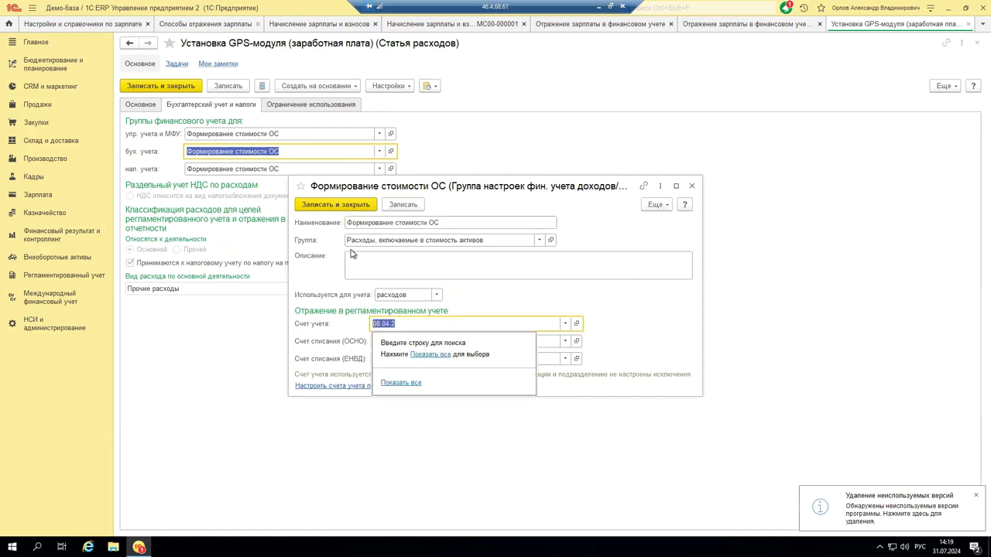
pyautogui.click(691, 188)
pyautogui.click(690, 188)
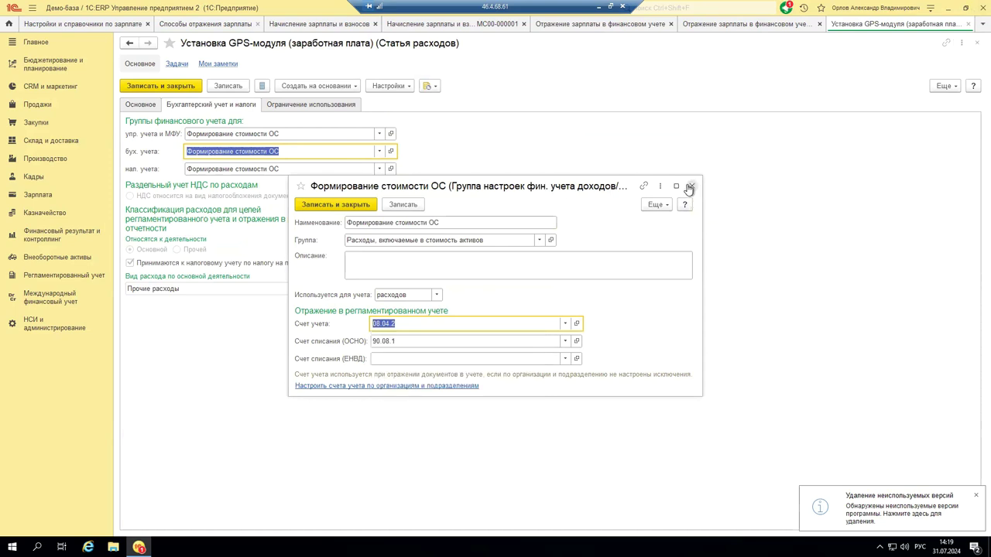
pyautogui.click(967, 24)
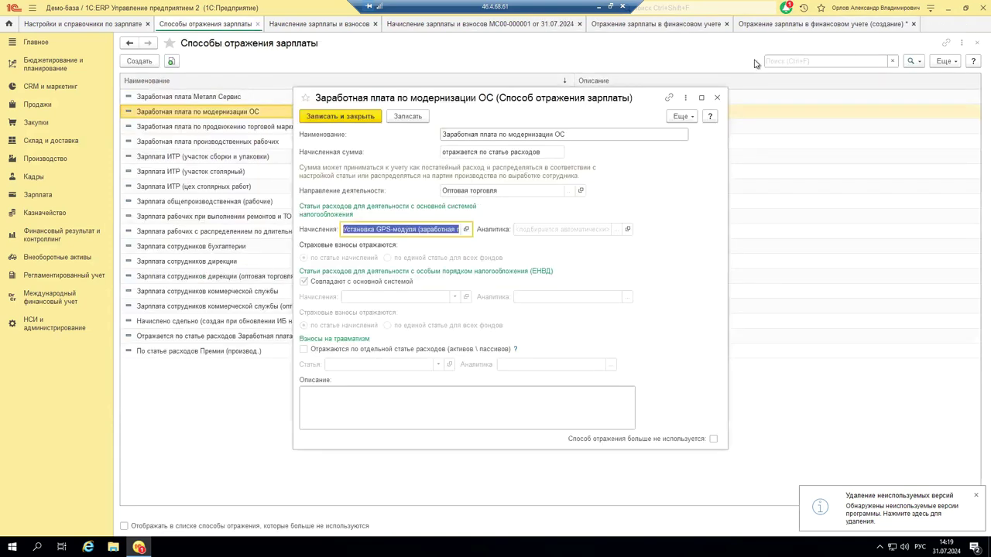
pyautogui.click(718, 99)
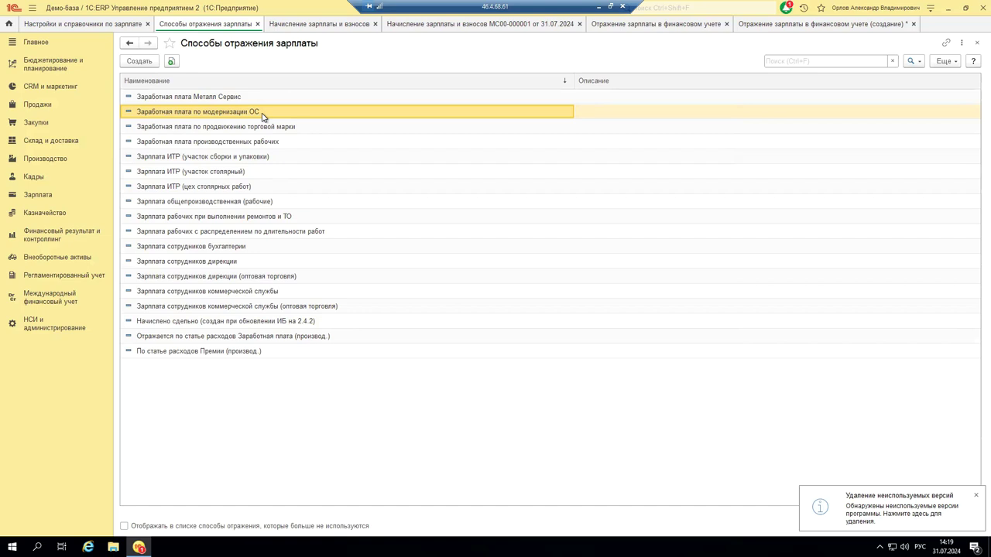
# Open the reflection method «По статье расходов Премии (производ.)» and review the settings of its accrual expense item
pyautogui.doubleClick(181, 352)
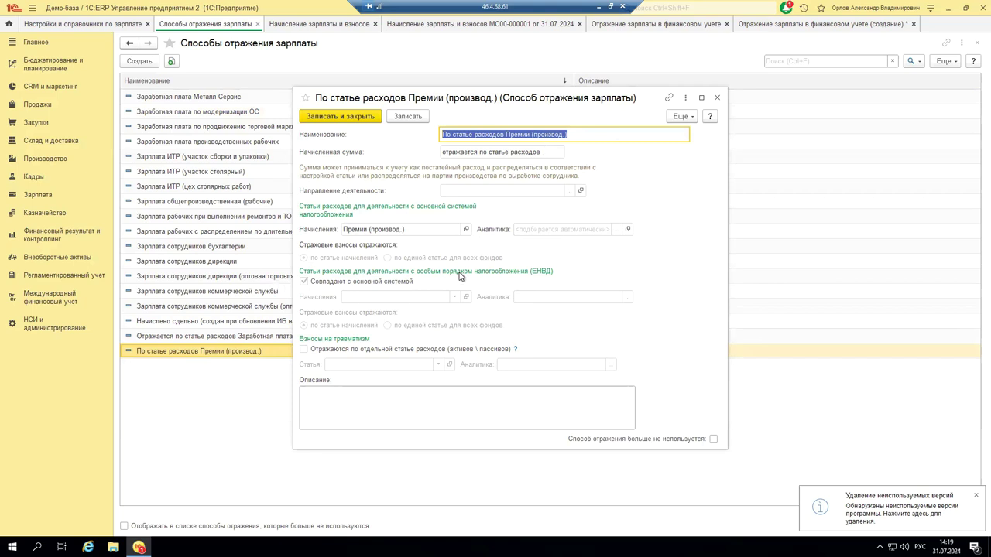
pyautogui.click(466, 230)
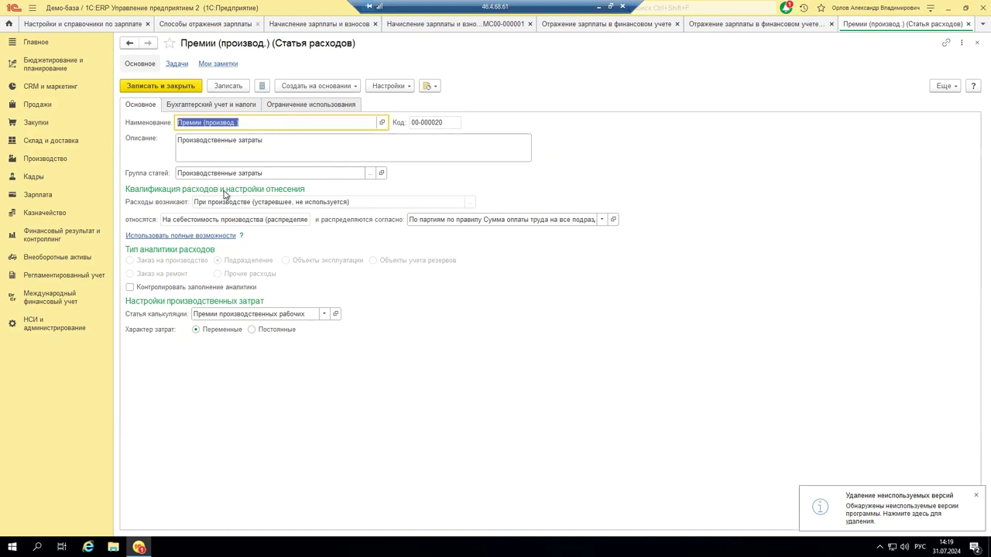
pyautogui.click(967, 24)
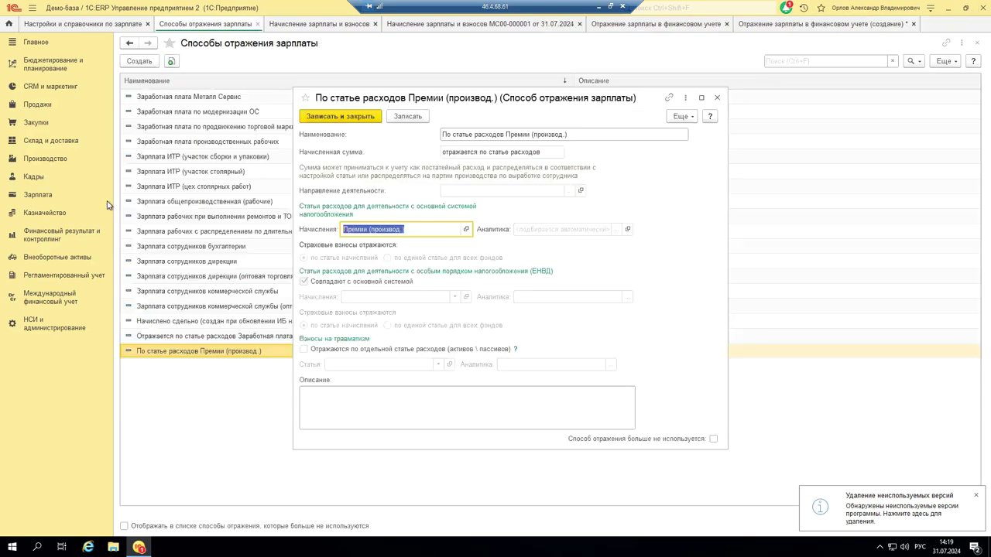
# Close the bonus reflection method and start a new expense item for the accruals of a new reflection method
pyautogui.click(717, 98)
pyautogui.click(136, 61)
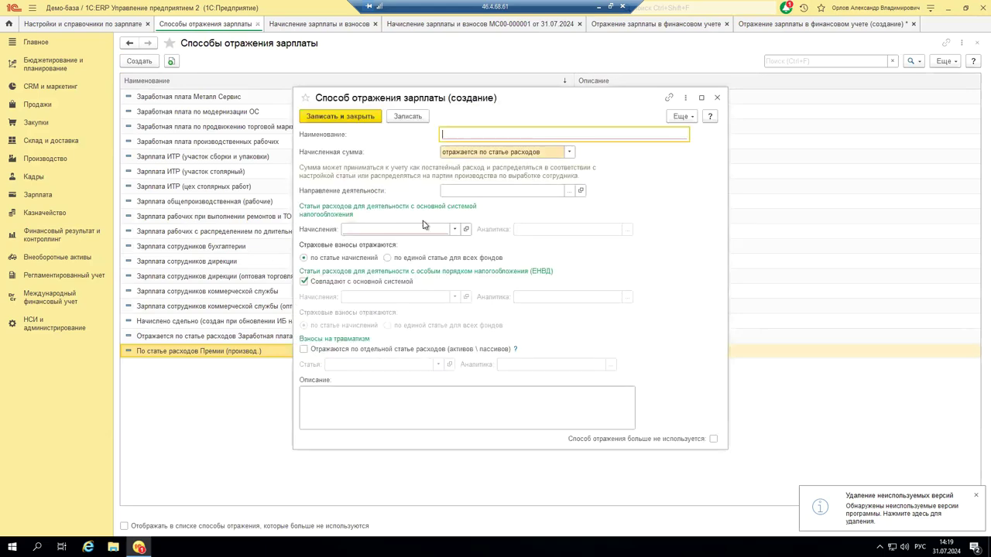
pyautogui.click(452, 229)
pyautogui.click(363, 288)
pyautogui.click(457, 215)
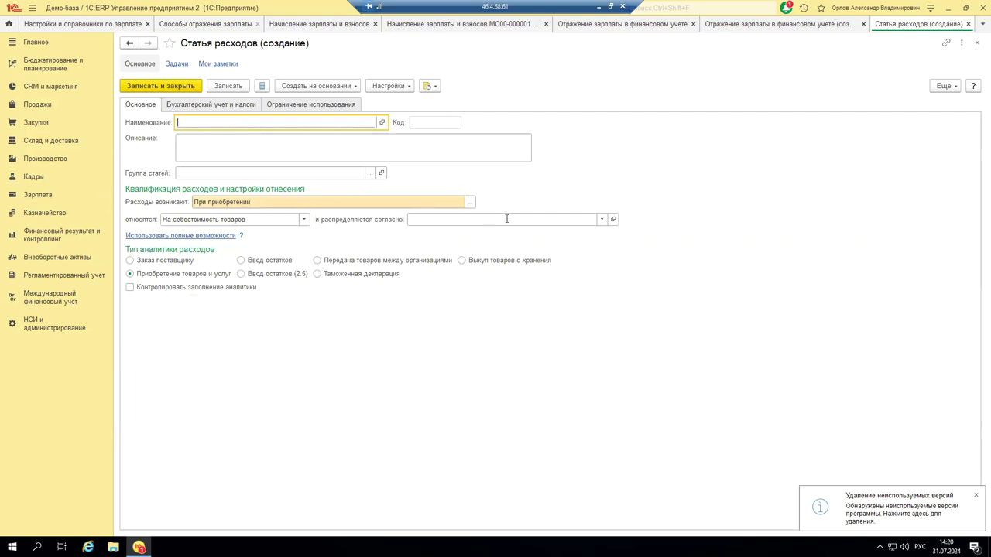
# Set the expenses to arise «В иных процессах, включая общепроизводственные и общехозяйственные» and review the options for where they are assigned
pyautogui.click(470, 202)
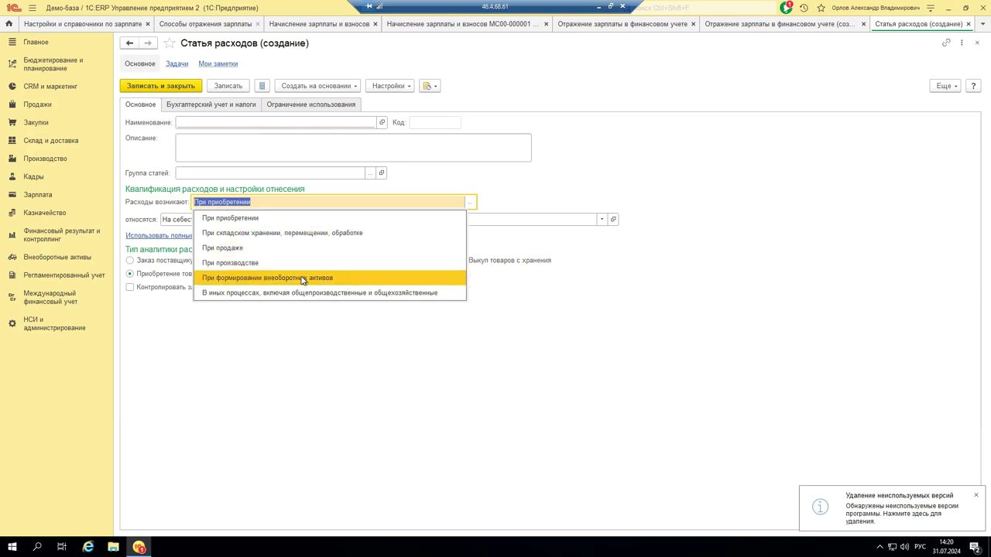
pyautogui.click(409, 293)
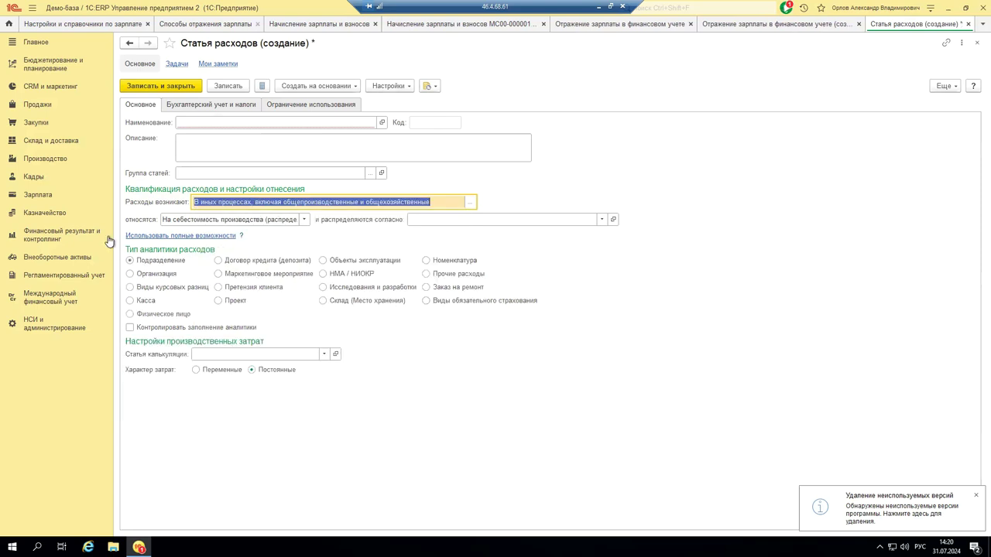
pyautogui.click(304, 220)
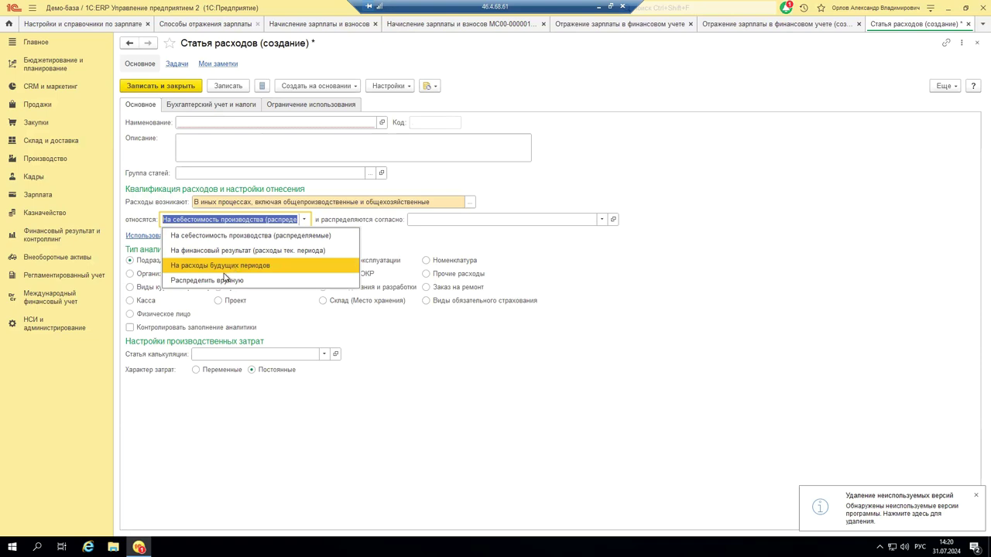
pyautogui.click(434, 404)
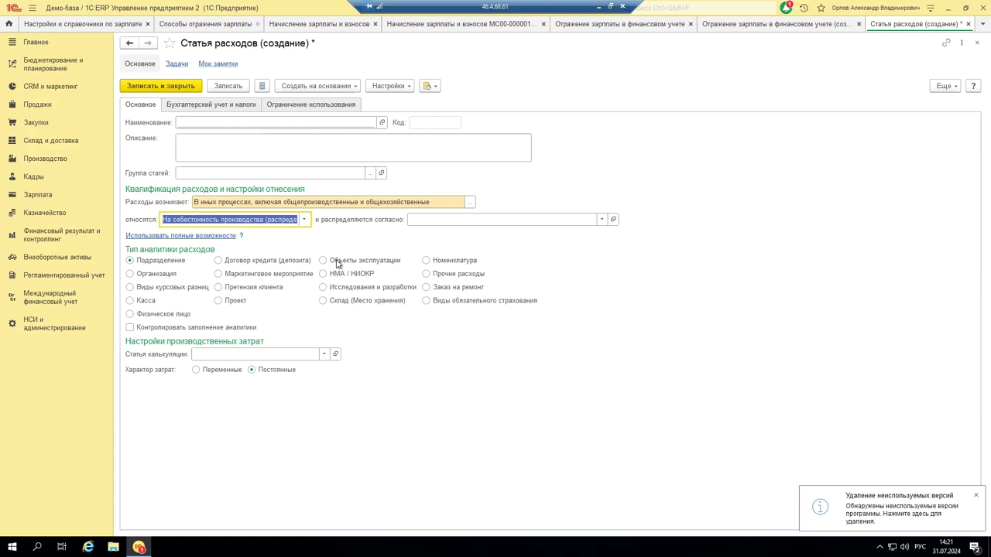
# Set the expenses to arise «При формировании внеоборотных активов» and try the analytics types «Объекты строительства», «Исследования и разработки» and «НМА / НИОКР»
pyautogui.click(470, 202)
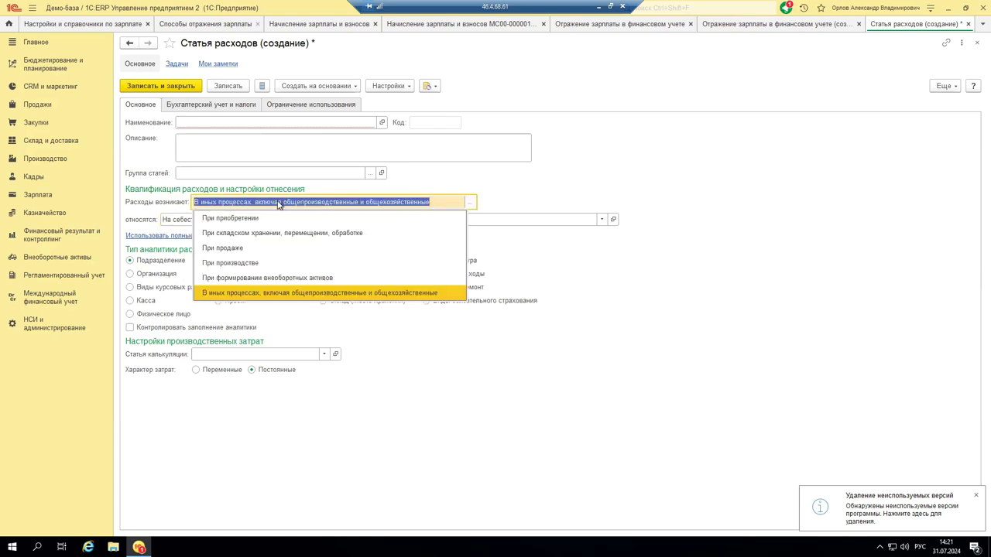
pyautogui.click(266, 278)
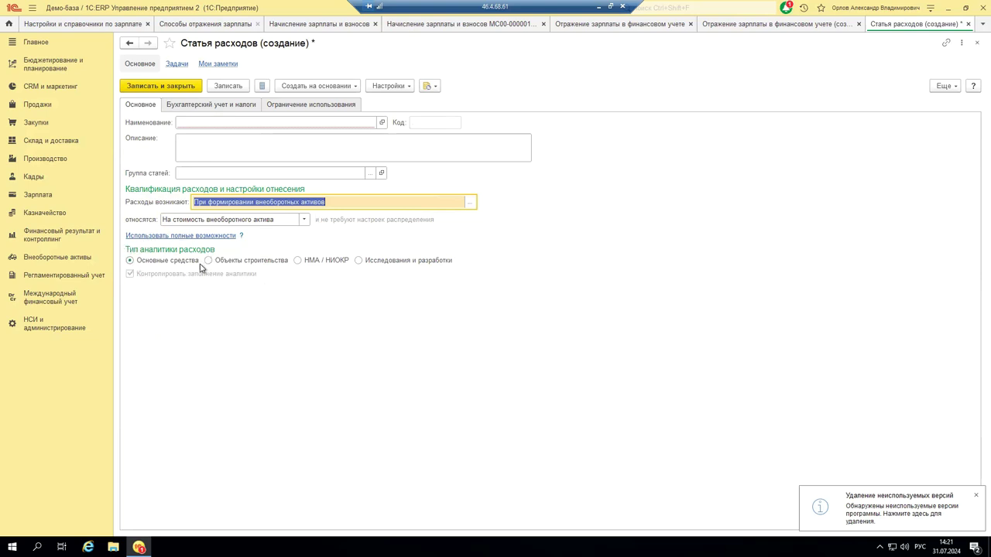
pyautogui.click(298, 261)
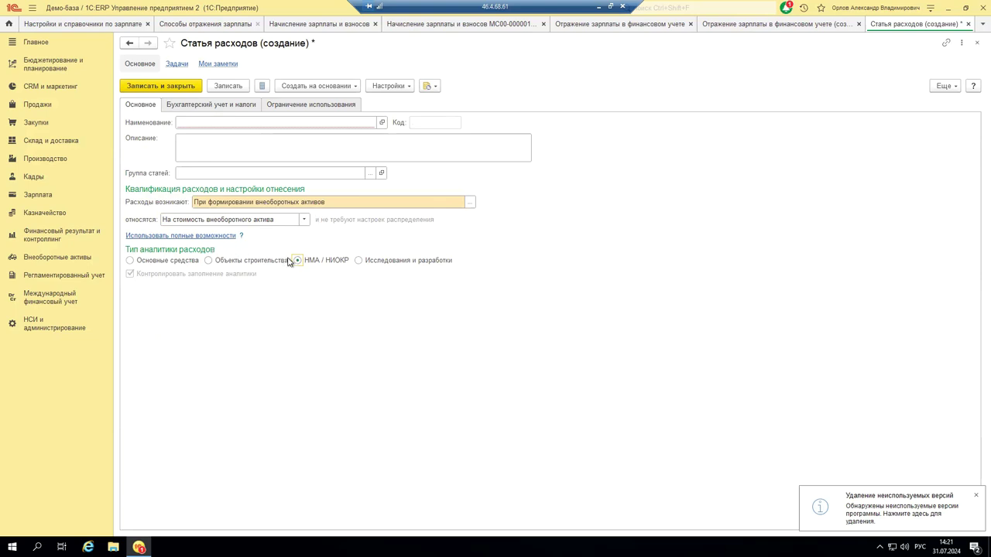
pyautogui.click(208, 260)
pyautogui.click(359, 261)
pyautogui.click(298, 261)
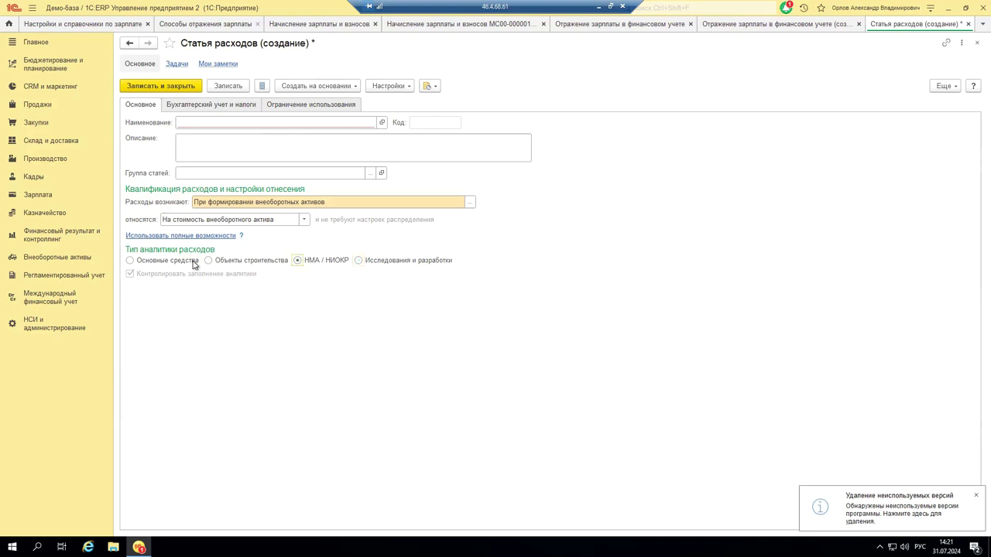
# Review the new expense item's accounting and tax settings, and discard both the item and the new reflection method without saving
pyautogui.click(229, 106)
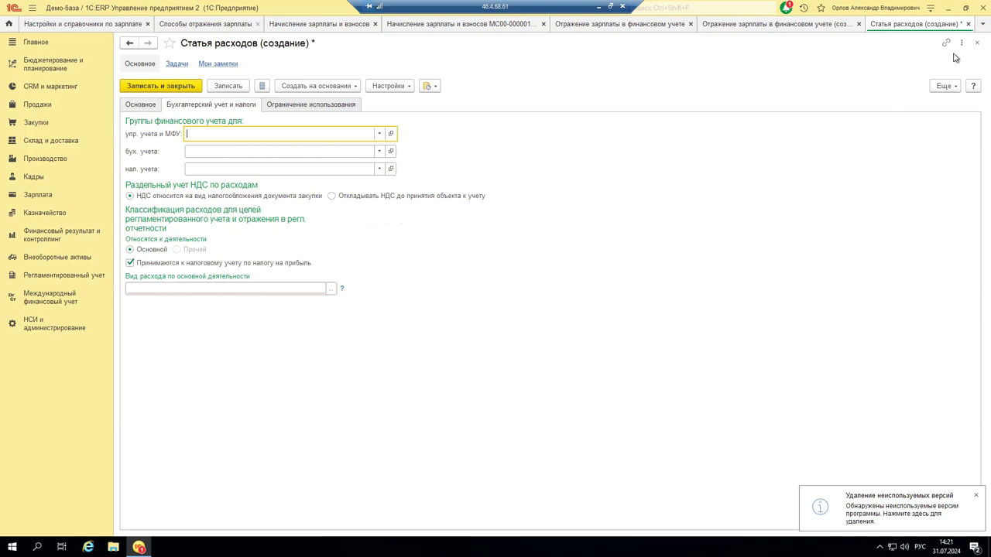
pyautogui.click(968, 25)
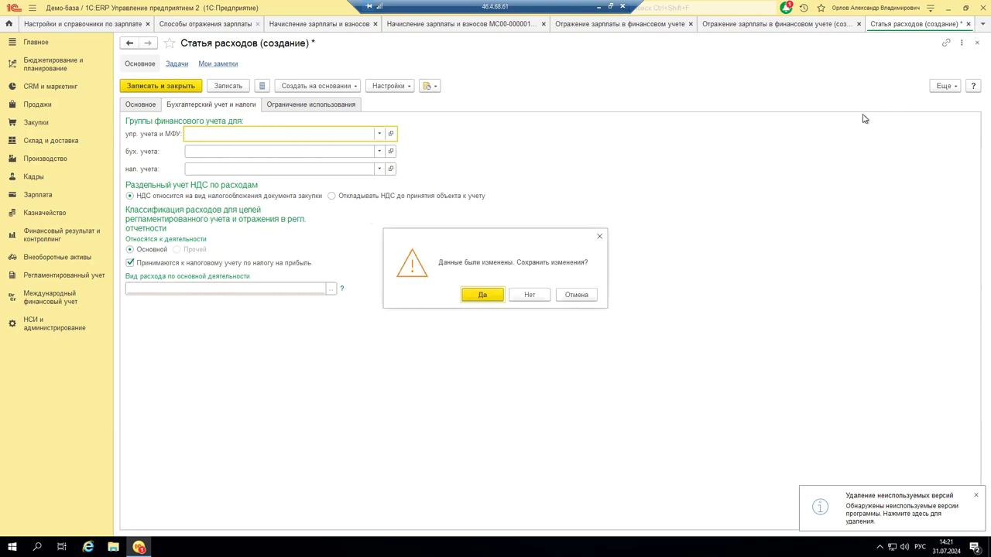
pyautogui.click(530, 296)
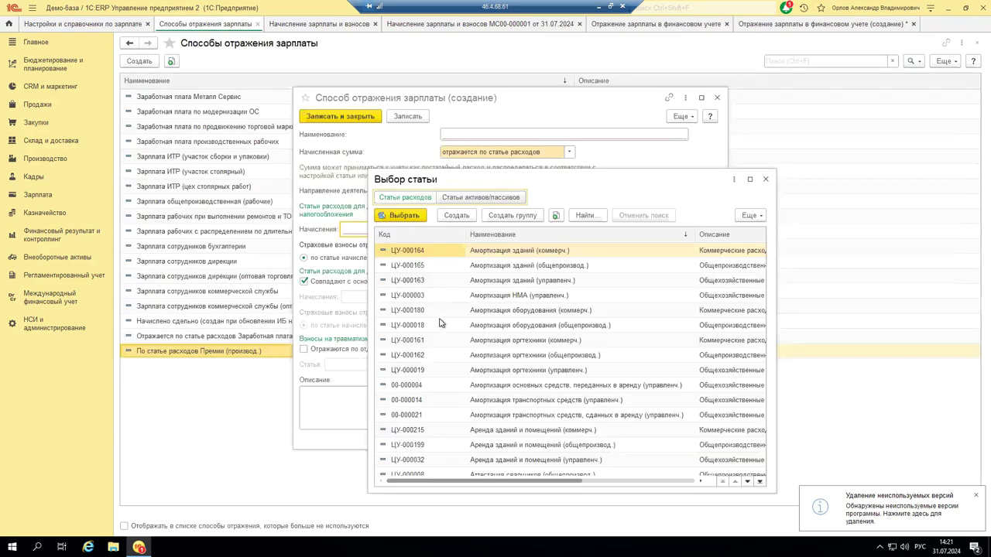
pyautogui.click(763, 180)
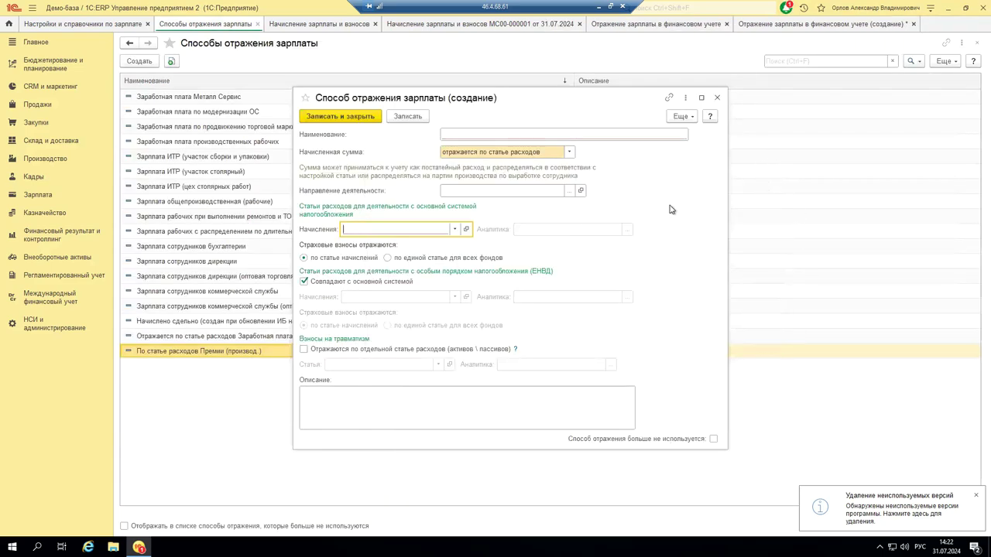
pyautogui.click(717, 98)
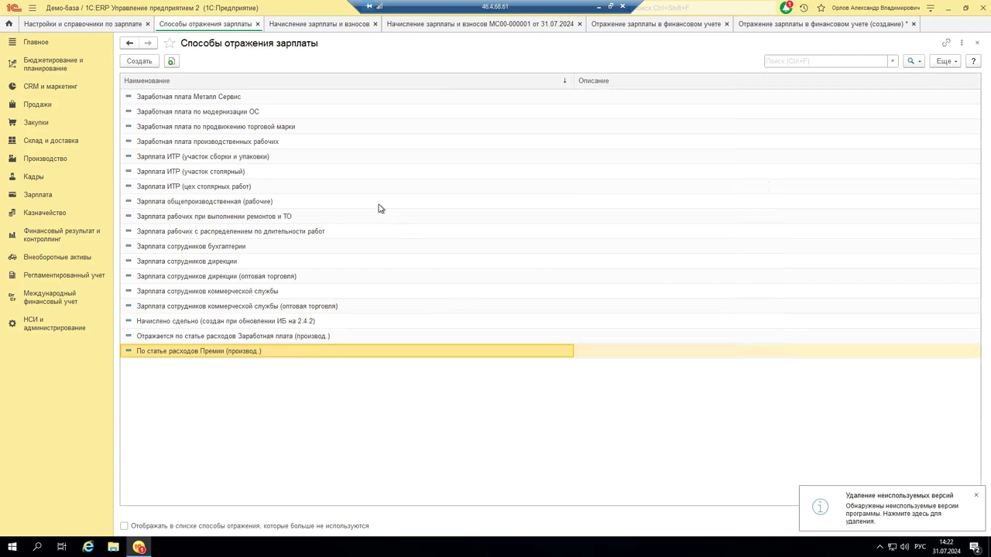
# Close the reflection methods list and the July 2024 payroll document, returning to the list «Начисление зарплаты и взносов»
pyautogui.click(257, 24)
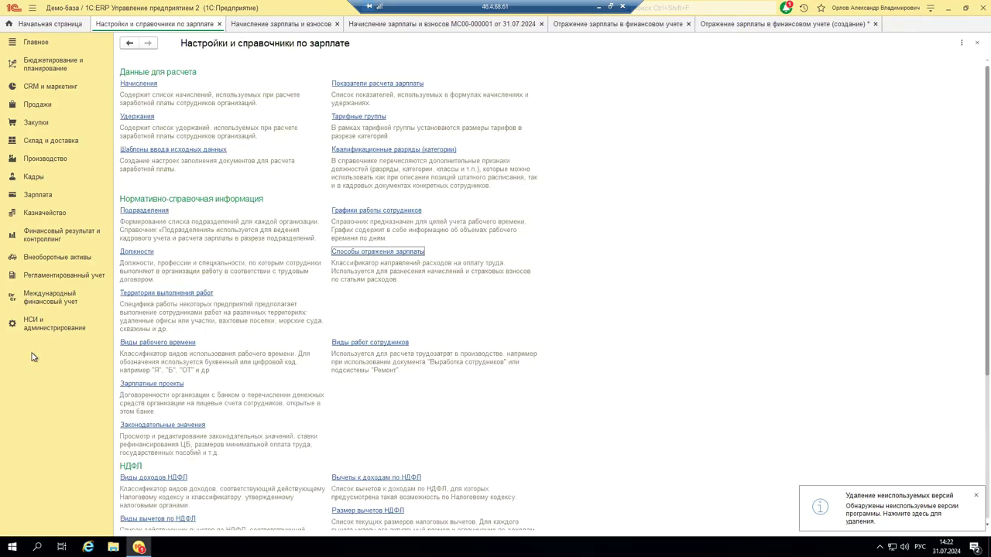
pyautogui.click(43, 198)
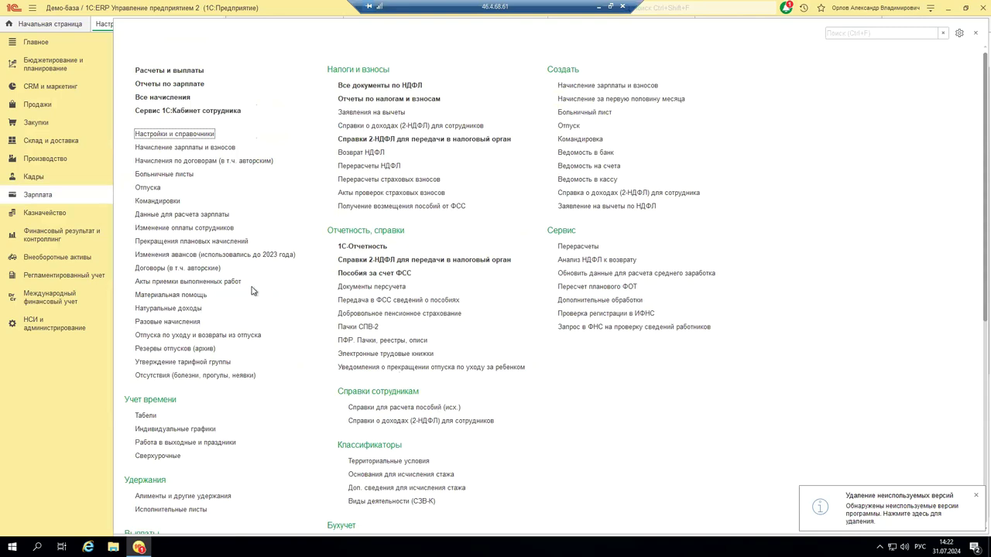
pyautogui.click(165, 148)
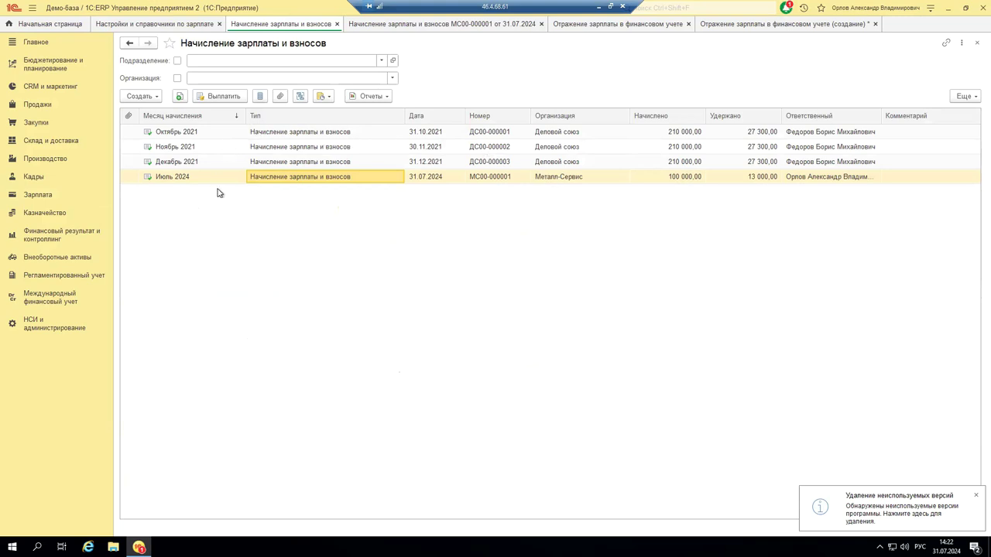
pyautogui.click(413, 24)
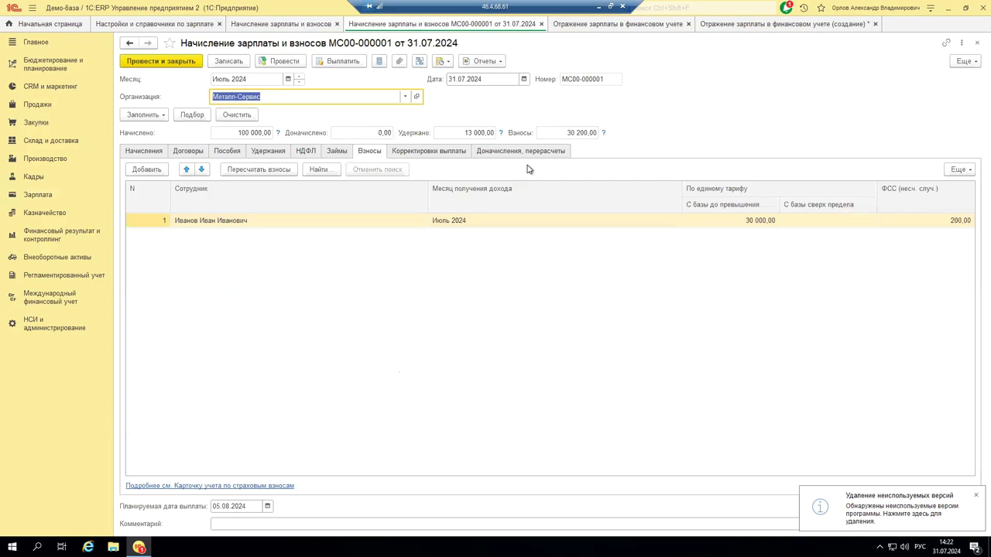
pyautogui.click(542, 24)
# Mark the July 2024 payroll document of «Металл-Сервис» for deletion
pyautogui.click(138, 96)
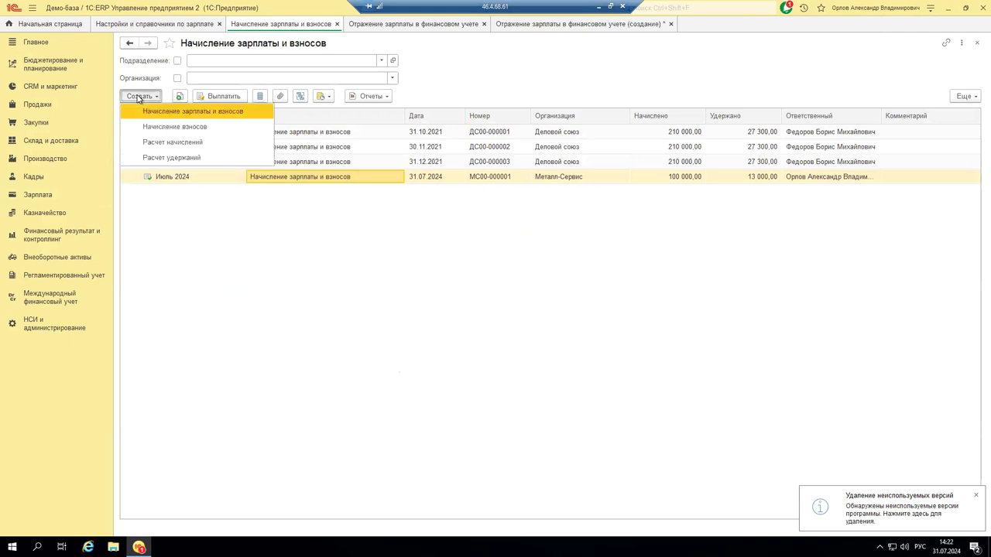
pyautogui.click(346, 179)
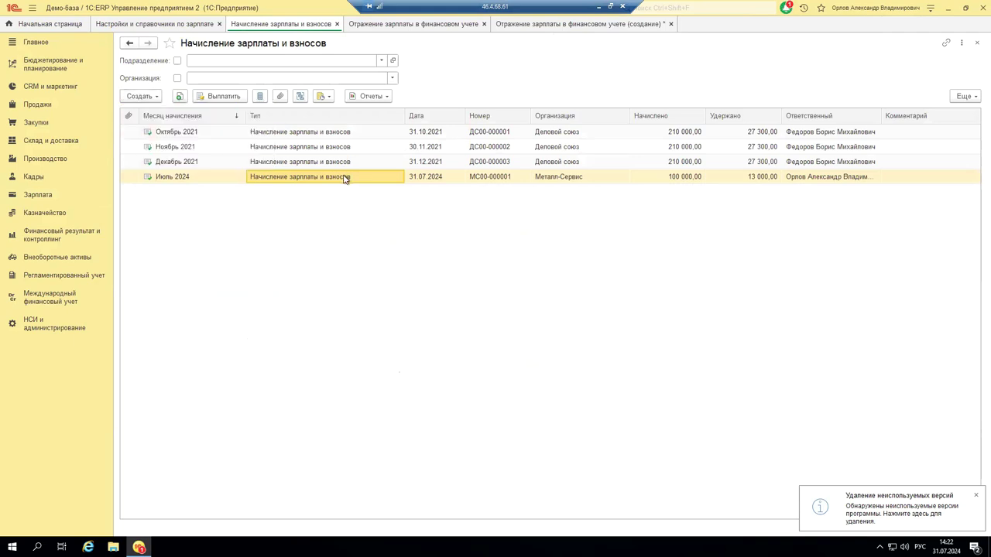
pyautogui.press('Delete')
pyautogui.press('Return')
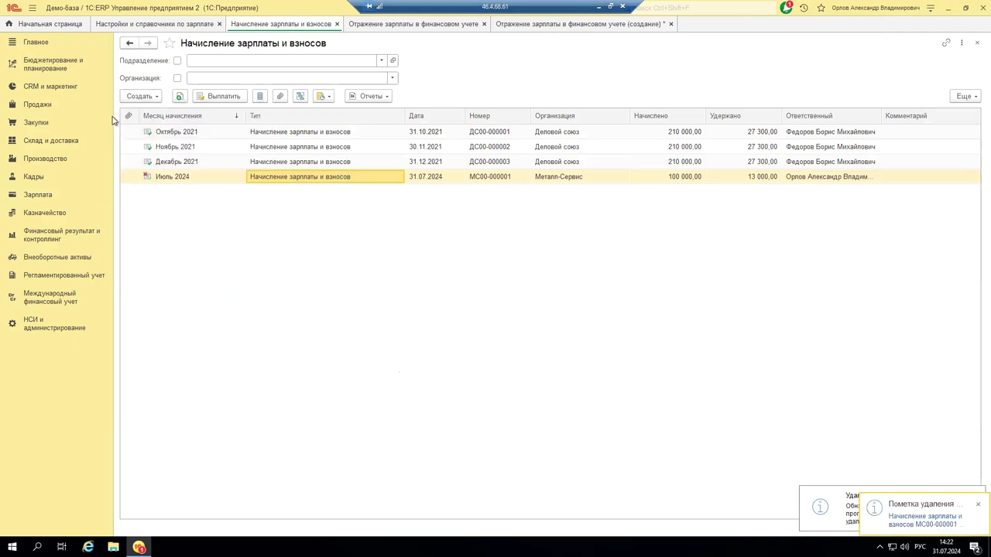
# Create a new «Начисление зарплаты и взносов» document for the organization «Металл-Сервис»
pyautogui.click(148, 97)
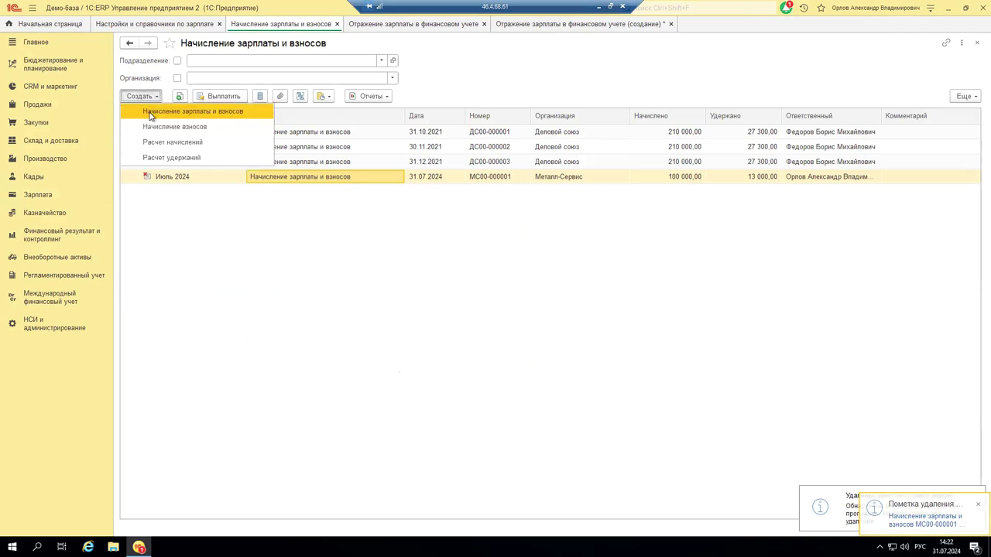
pyautogui.click(337, 297)
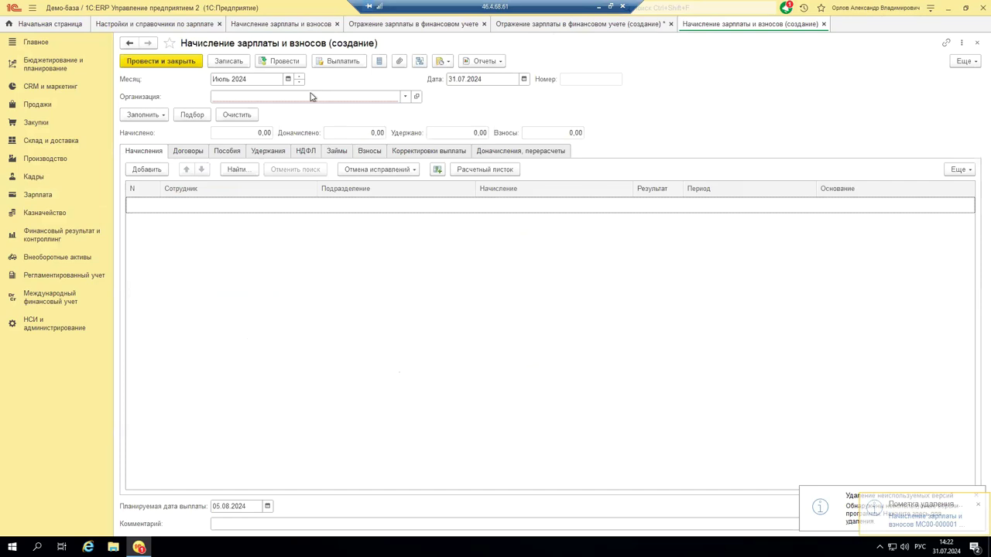
pyautogui.click(311, 96)
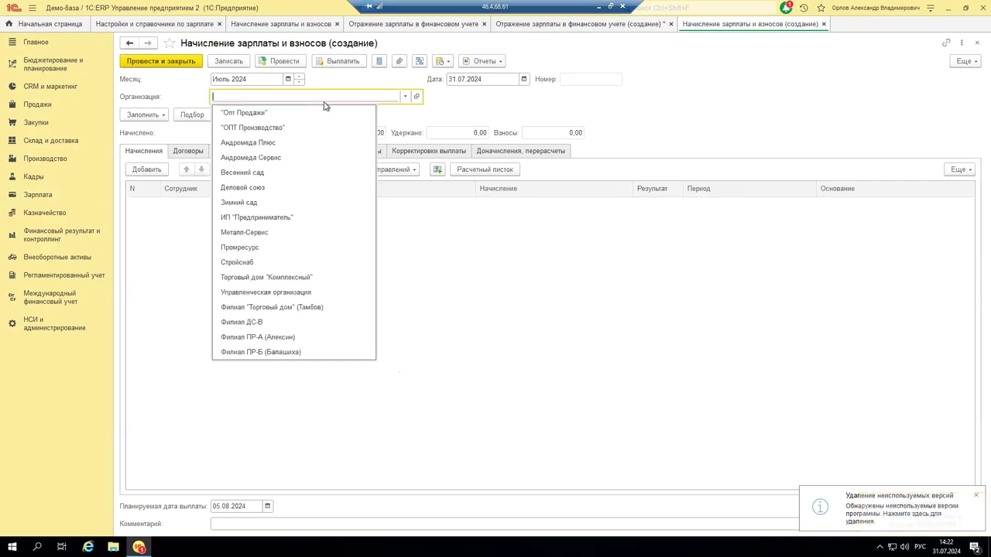
pyautogui.click(240, 233)
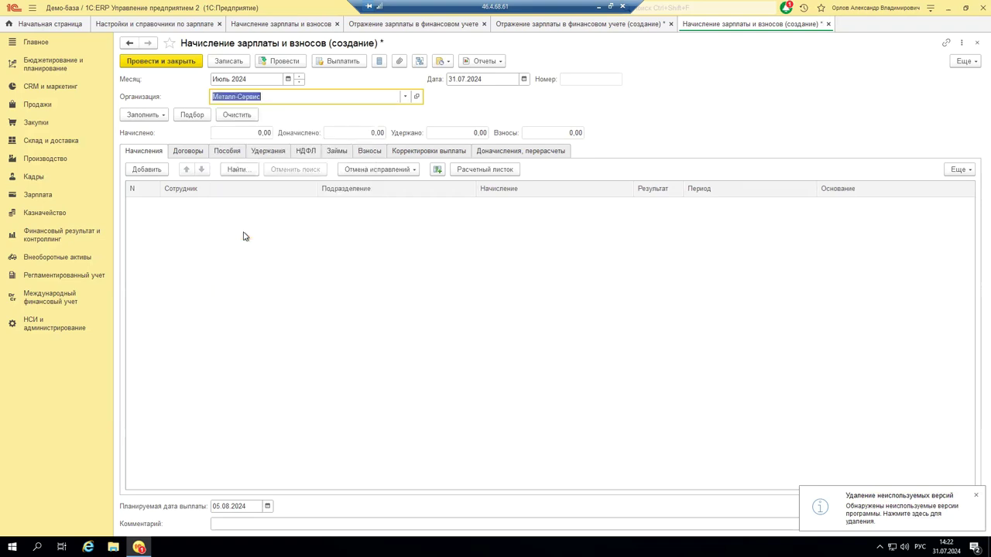
# Set the accrual month to «Июль 2024» and automatically fill the payroll document
pyautogui.click(265, 78)
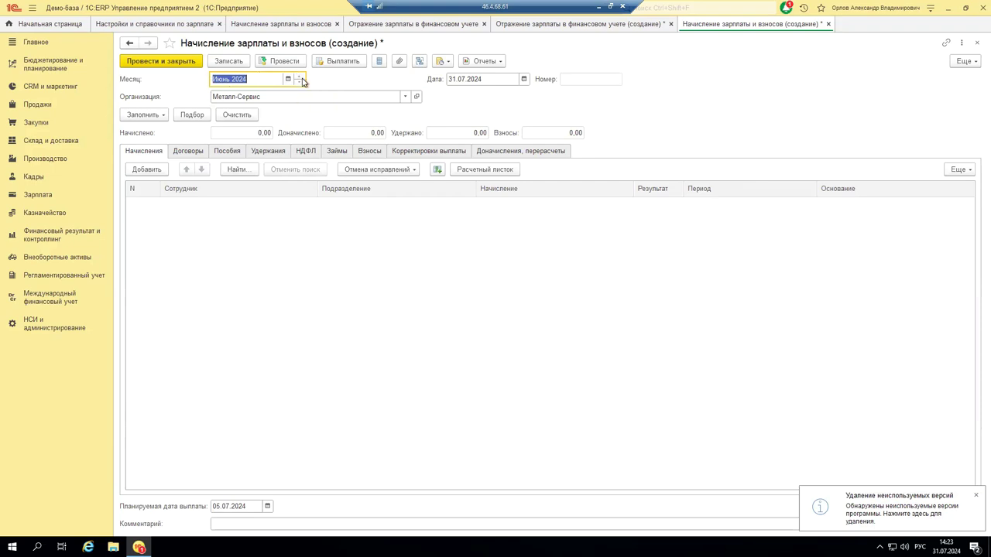
pyautogui.click(300, 80)
pyautogui.click(161, 116)
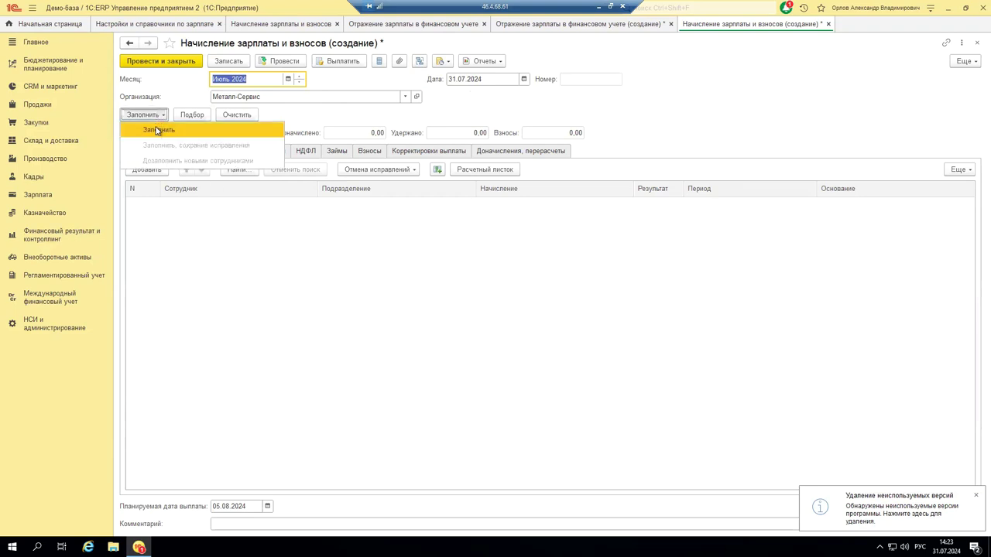
pyautogui.click(160, 132)
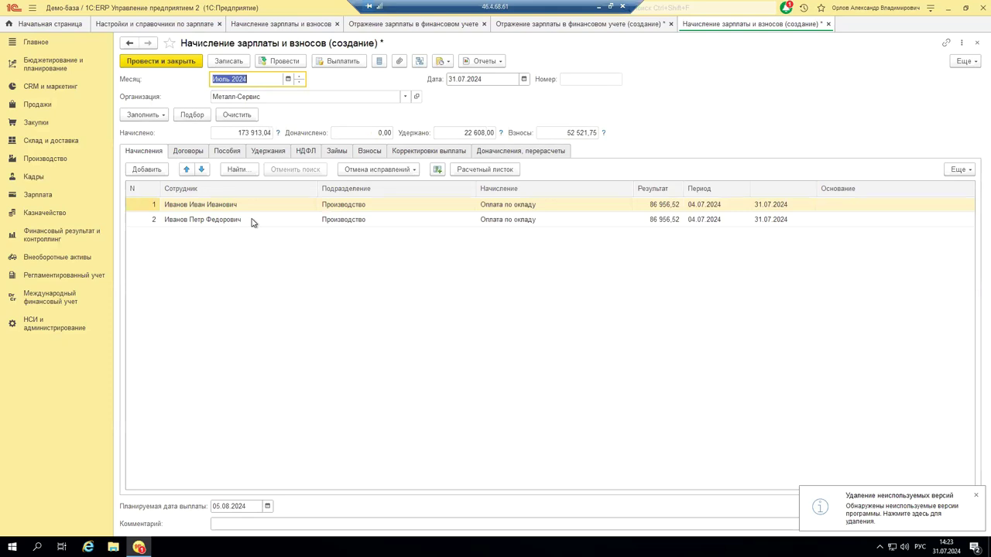
# Review the employees, departments and accrual types in the filled accrual rows
pyautogui.click(438, 206)
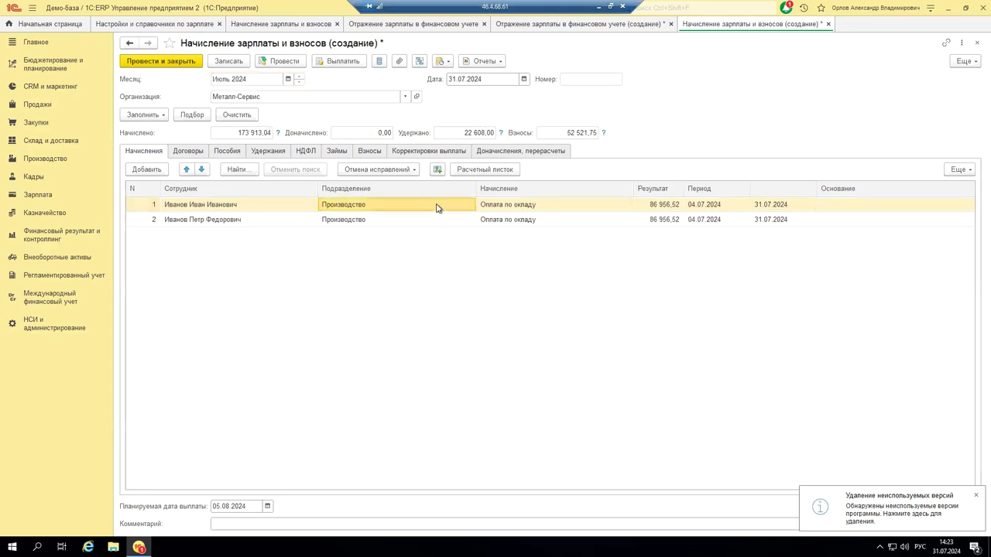
pyautogui.click(207, 221)
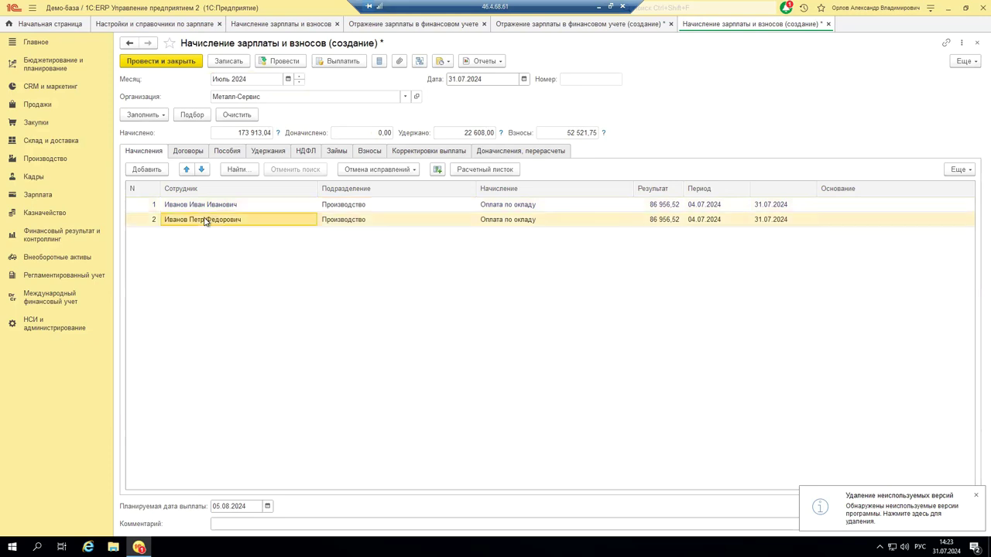
pyautogui.click(364, 205)
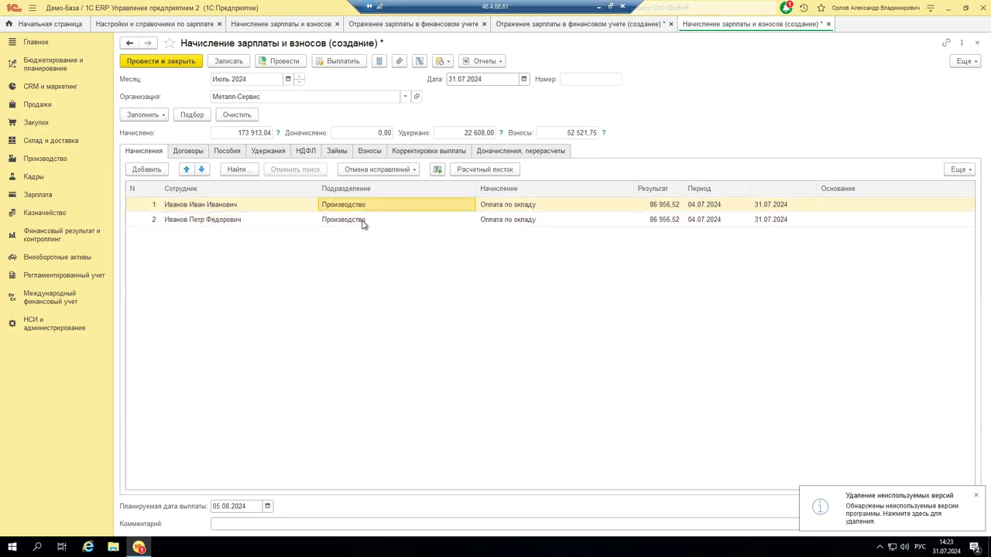
pyautogui.click(364, 221)
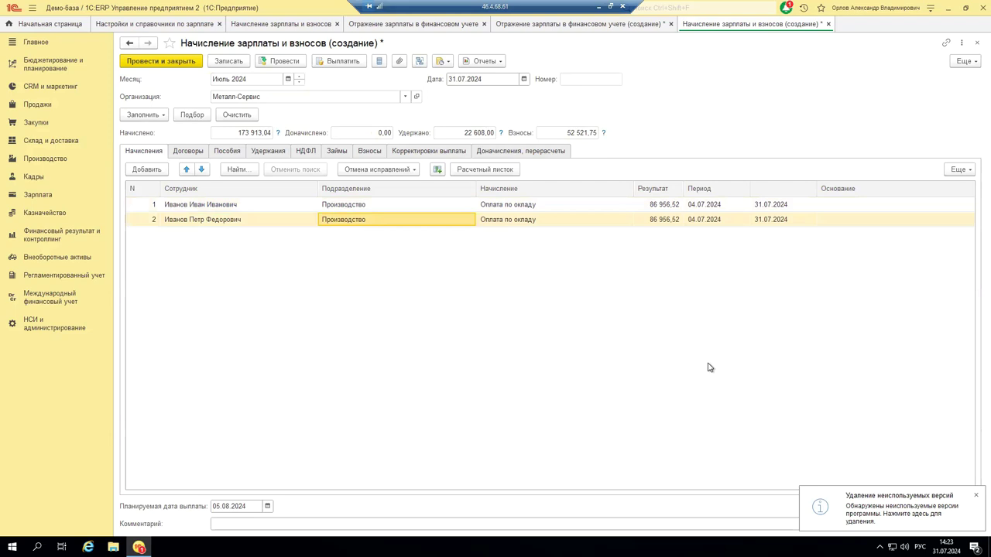
pyautogui.click(515, 204)
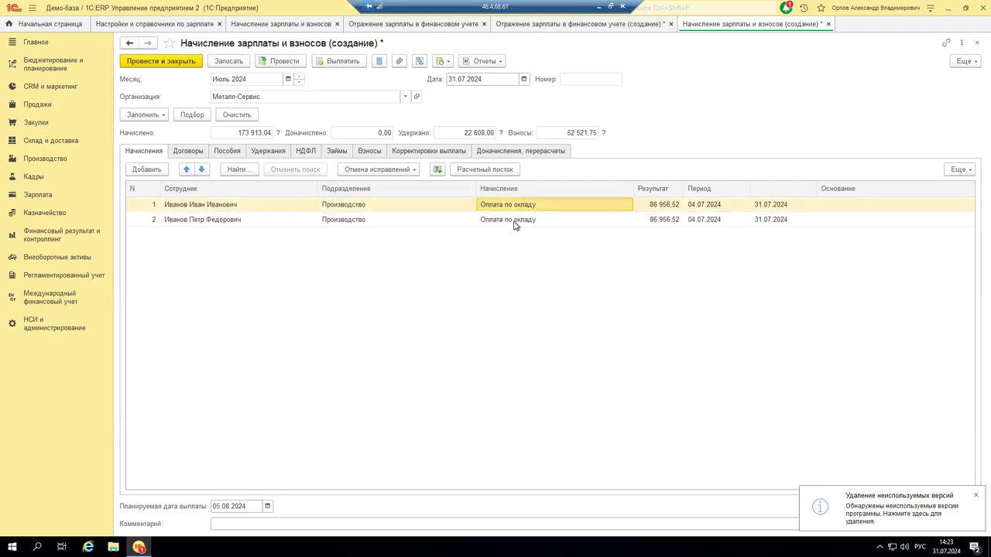
pyautogui.click(516, 221)
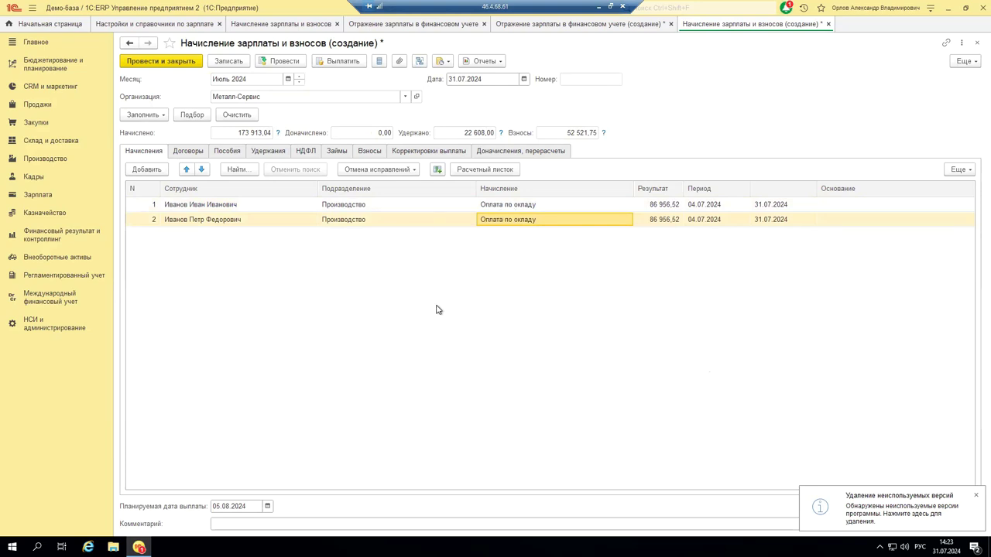
# Check the calculated amounts and accrual periods of both employees in the accrual rows
pyautogui.click(676, 203)
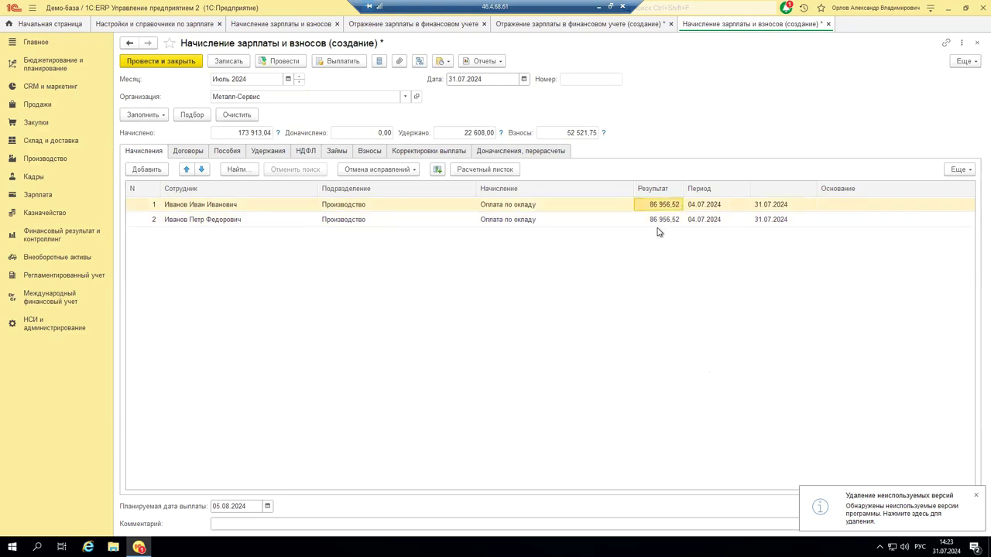
pyautogui.click(652, 223)
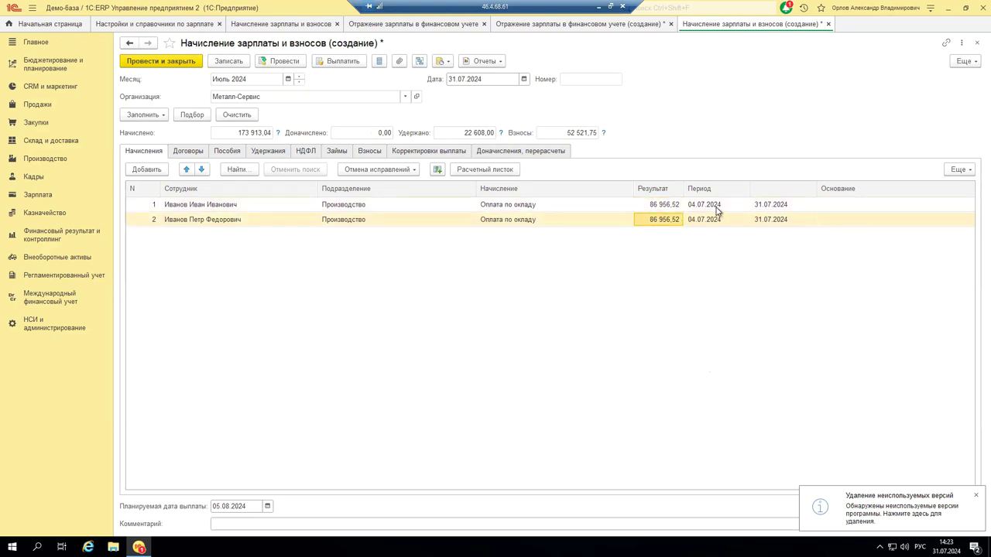
pyautogui.click(717, 207)
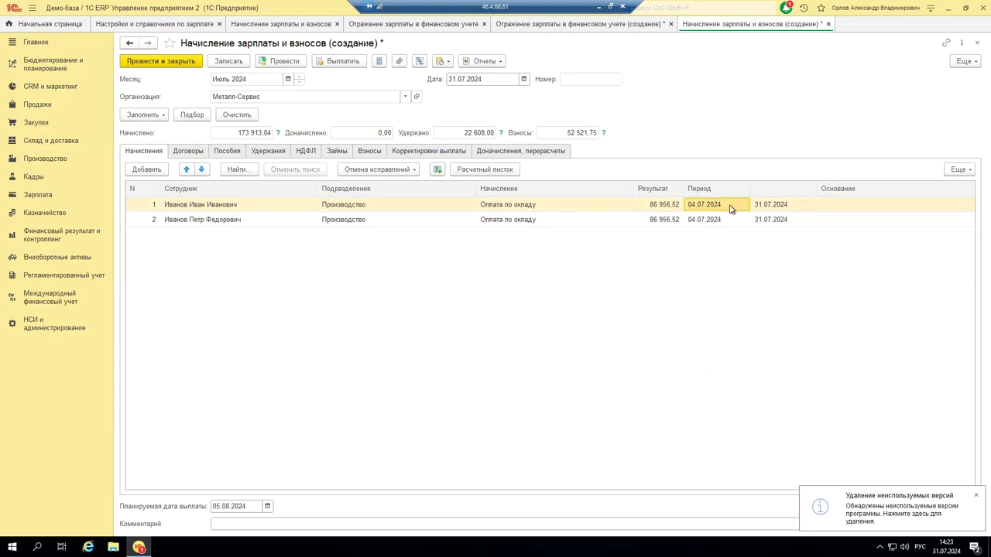
# Delete both automatically filled employee rows from the accruals table
pyautogui.click(663, 207)
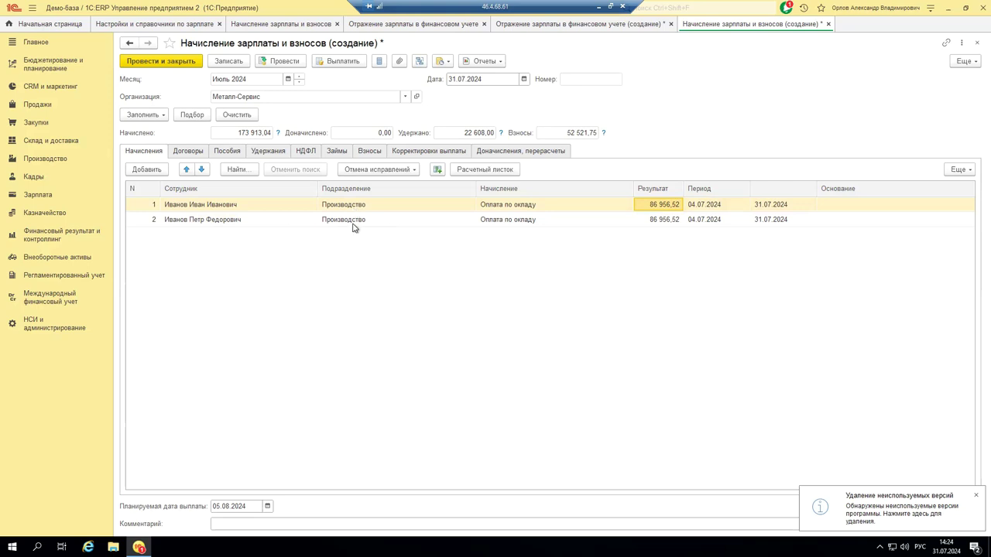
pyautogui.press('Delete')
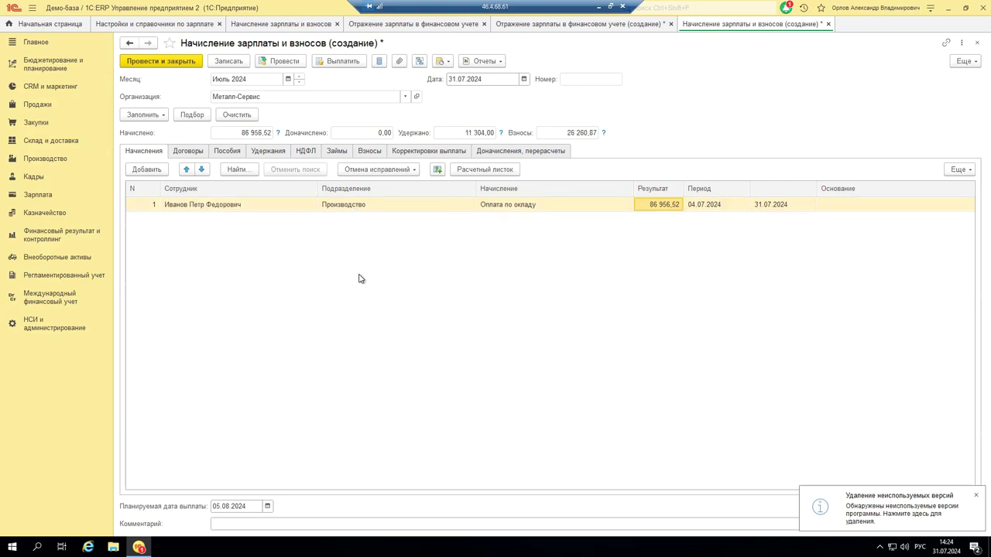
pyautogui.click(361, 205)
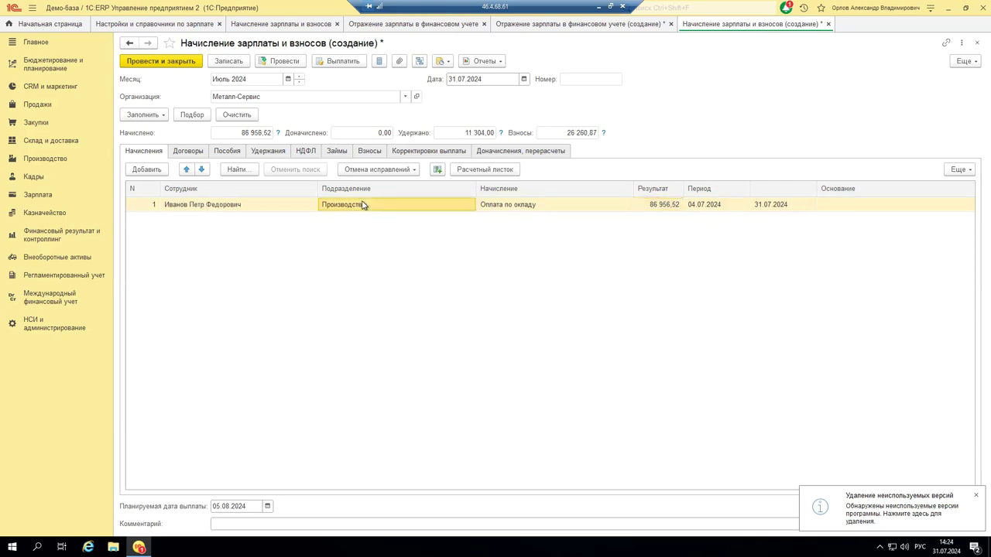
pyautogui.press('Delete')
# Add an accrual row for the «Производство» foreman with number МС00-00002, with the accrual type «Оплата по окладу»
pyautogui.click(147, 169)
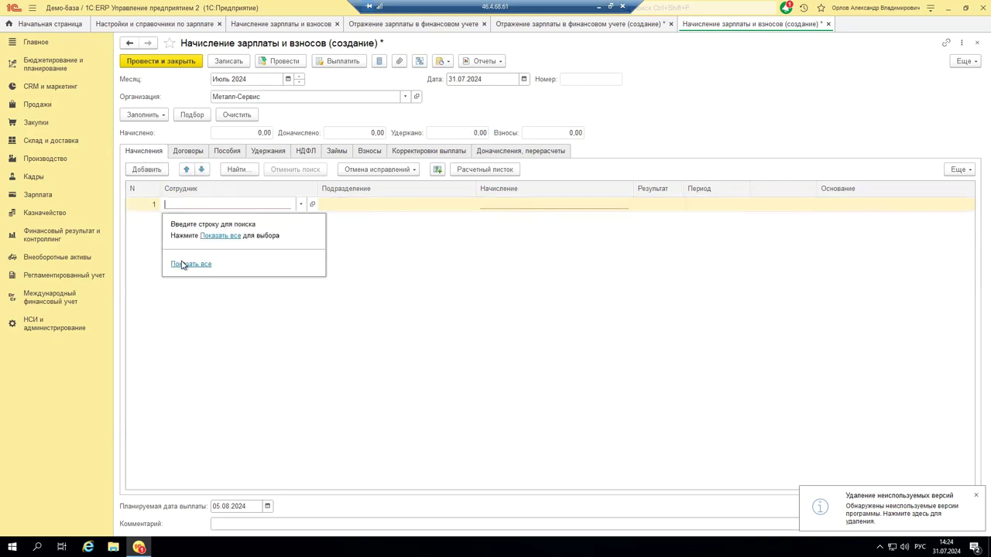
pyautogui.click(183, 264)
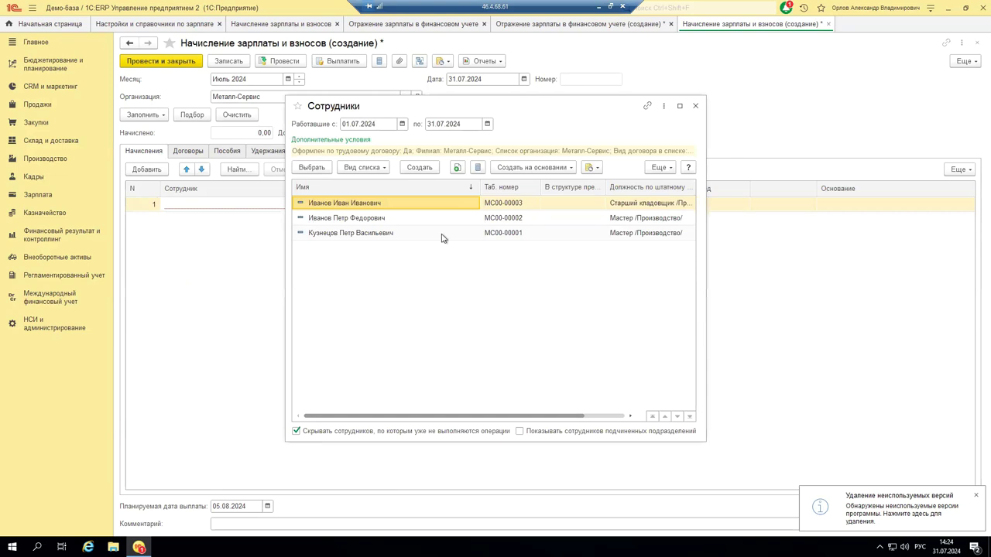
pyautogui.doubleClick(363, 218)
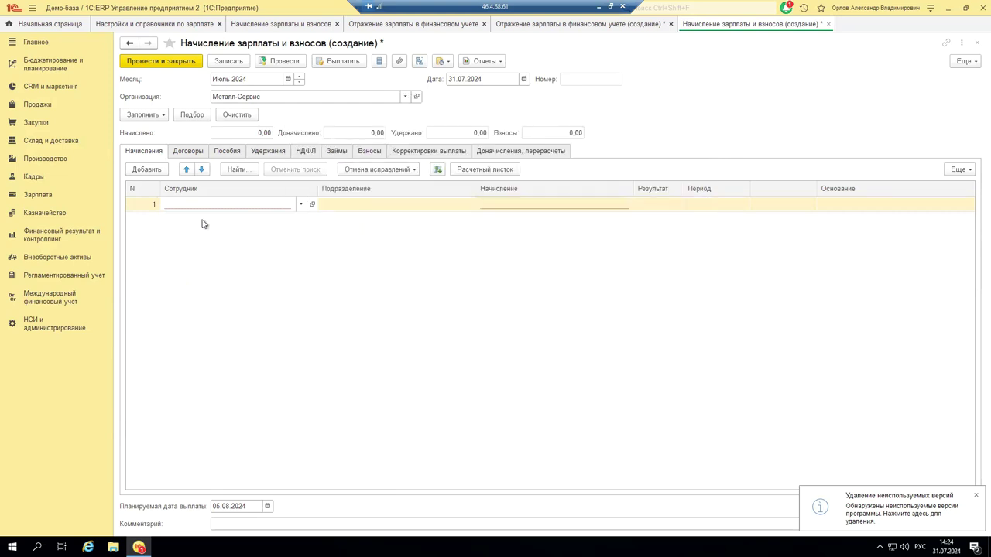
pyautogui.click(547, 208)
pyautogui.click(534, 221)
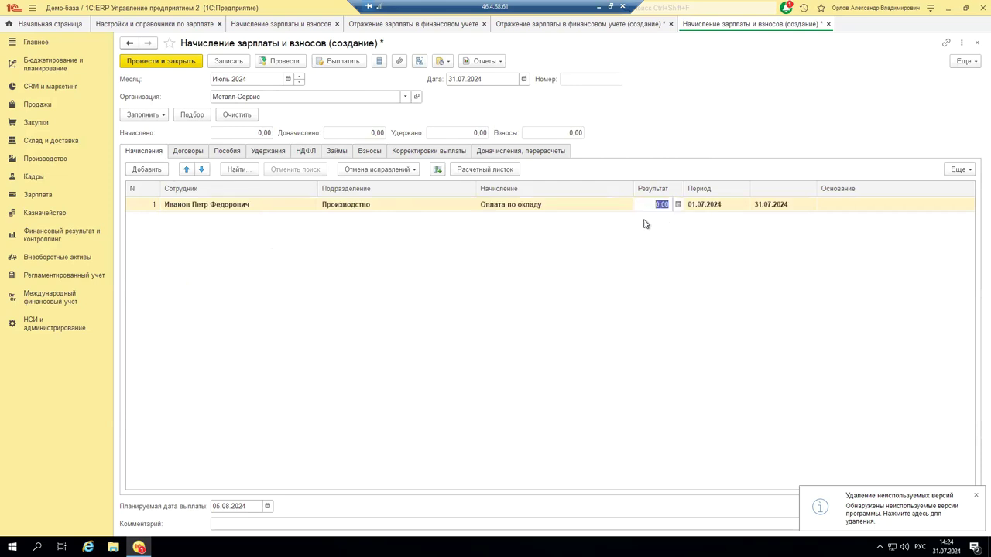
# Set the new row's result to 50 000 and its period start to 04.07.2024
pyautogui.write('50 00')
pyautogui.press('Tab')
pyautogui.press('Home')
pyautogui.write('04')
pyautogui.press('Tab')
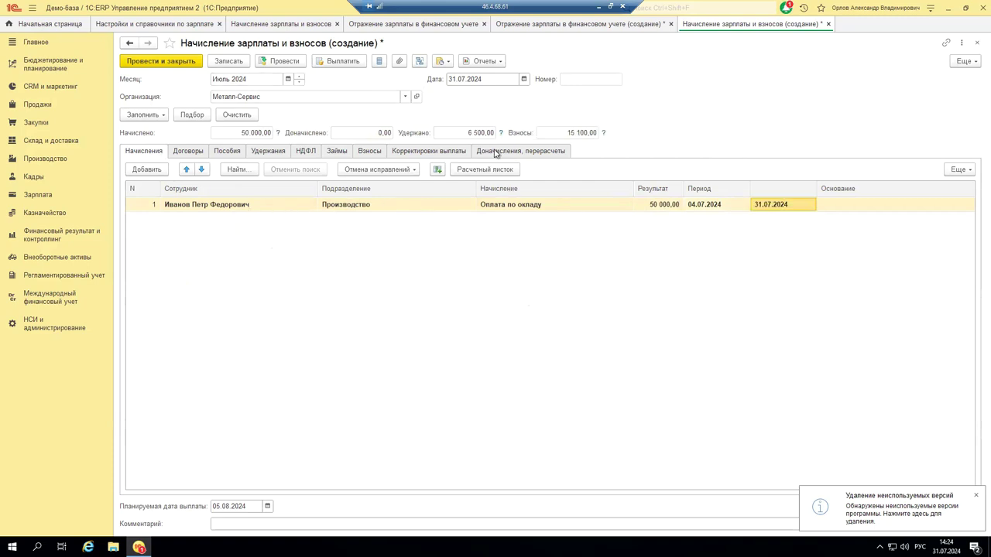
# Open the full accrual type list for the row and review the available pay, supplement and bonus types
pyautogui.click(508, 205)
pyautogui.click(508, 205)
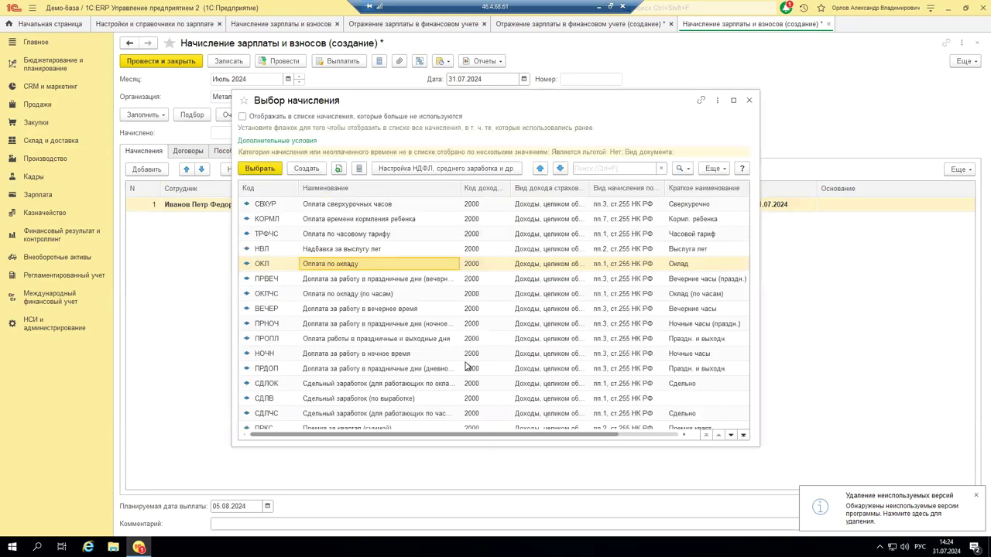
pyautogui.click(733, 100)
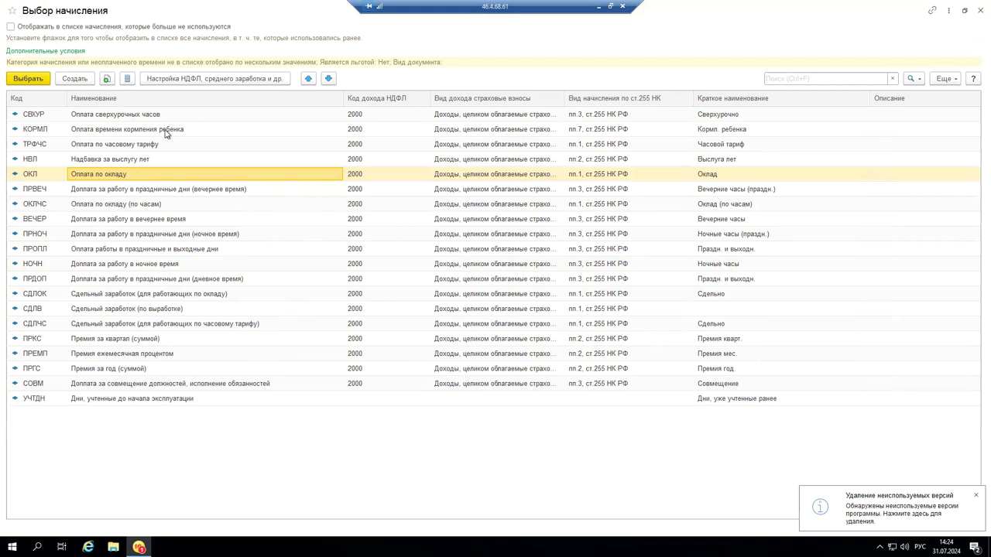
pyautogui.click(81, 117)
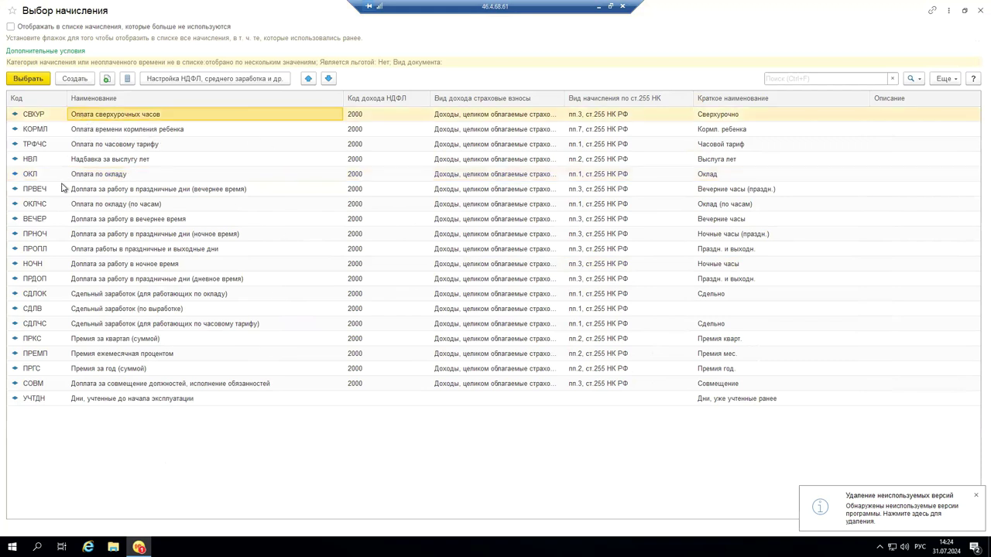
pyautogui.click(89, 133)
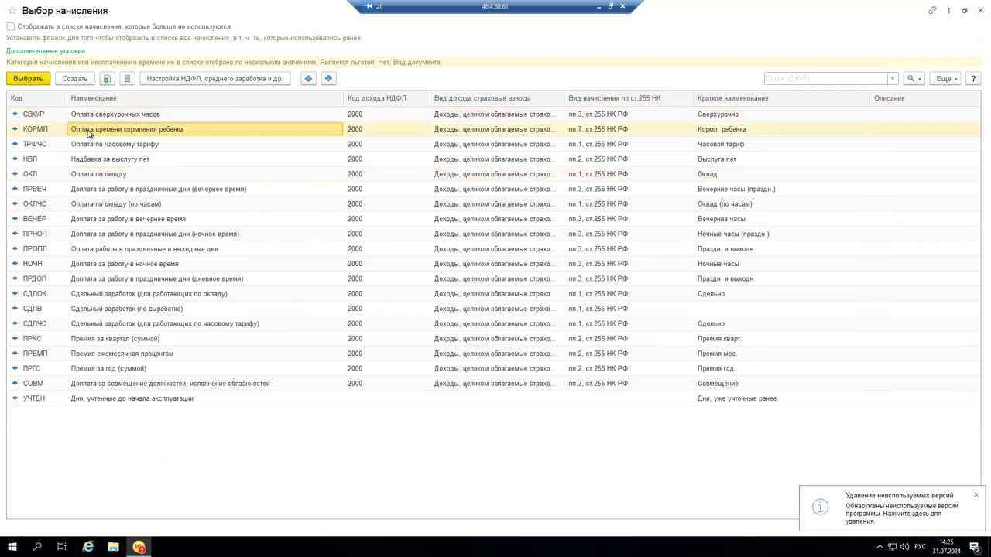
pyautogui.click(83, 147)
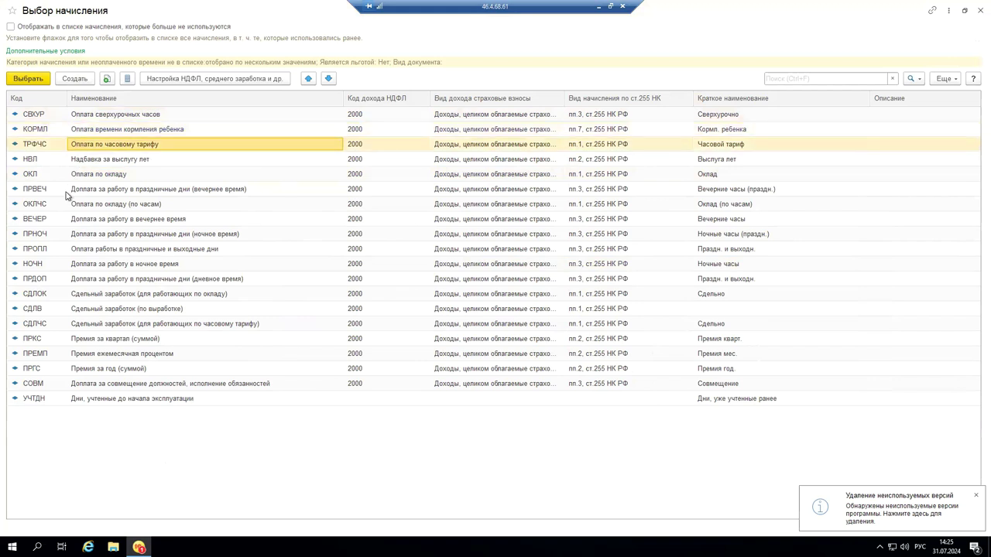
pyautogui.click(89, 161)
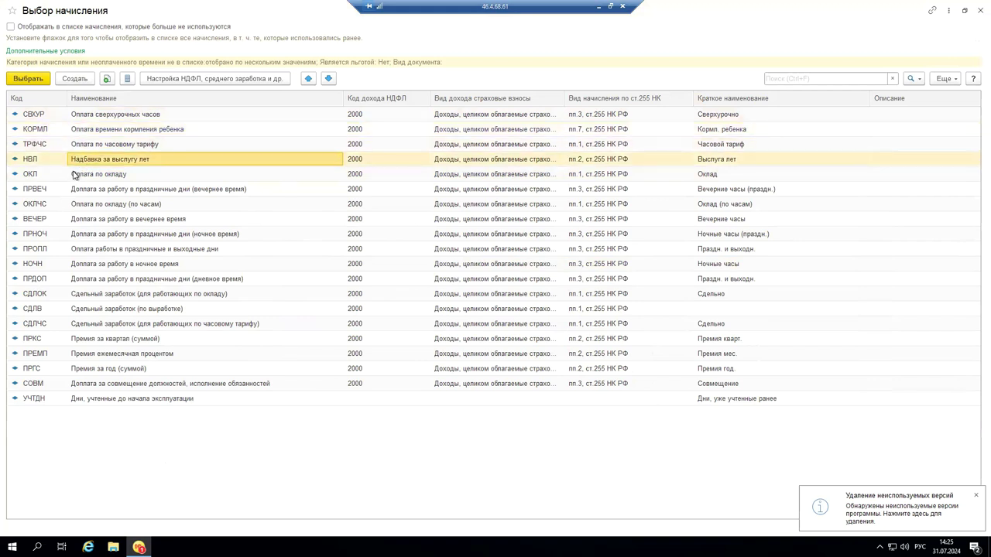
pyautogui.click(77, 189)
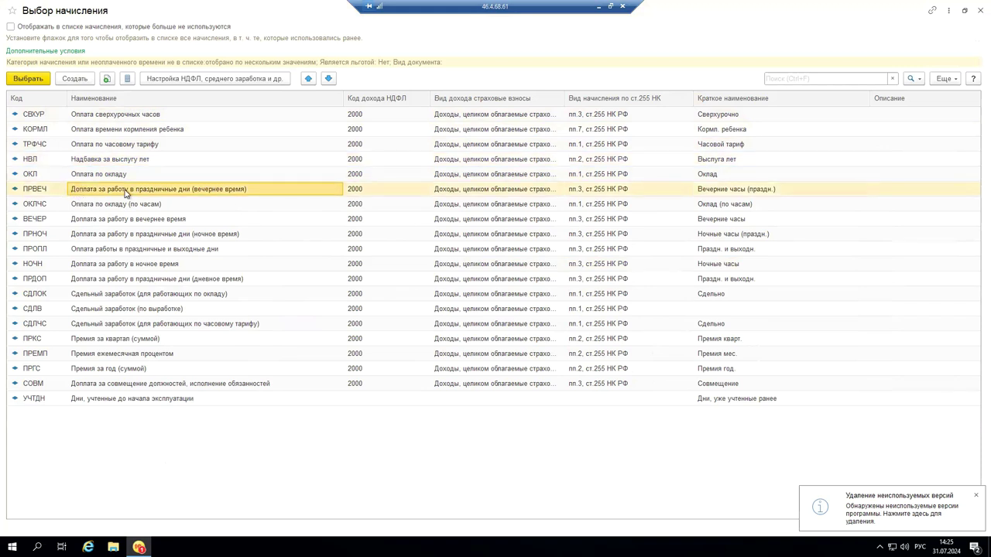
pyautogui.click(114, 205)
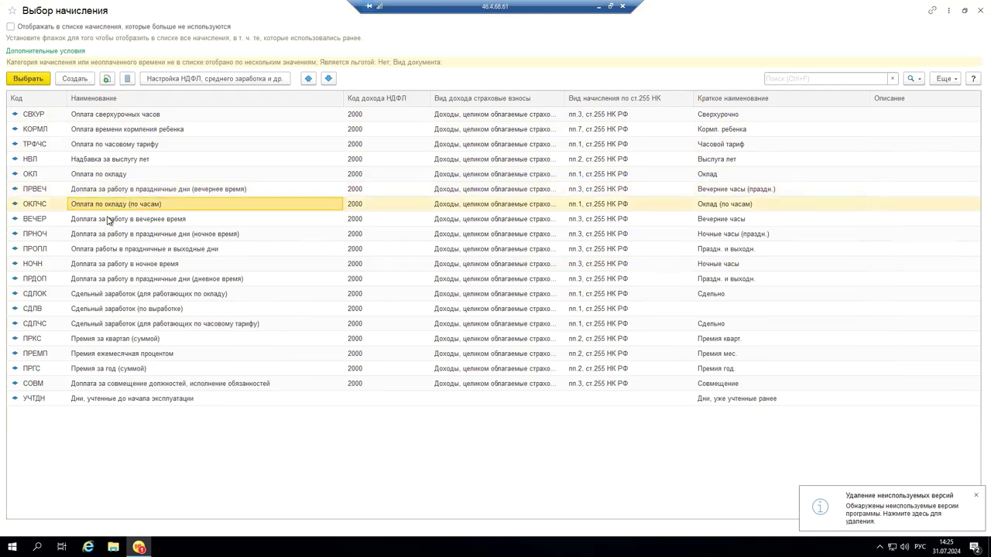
pyautogui.click(109, 221)
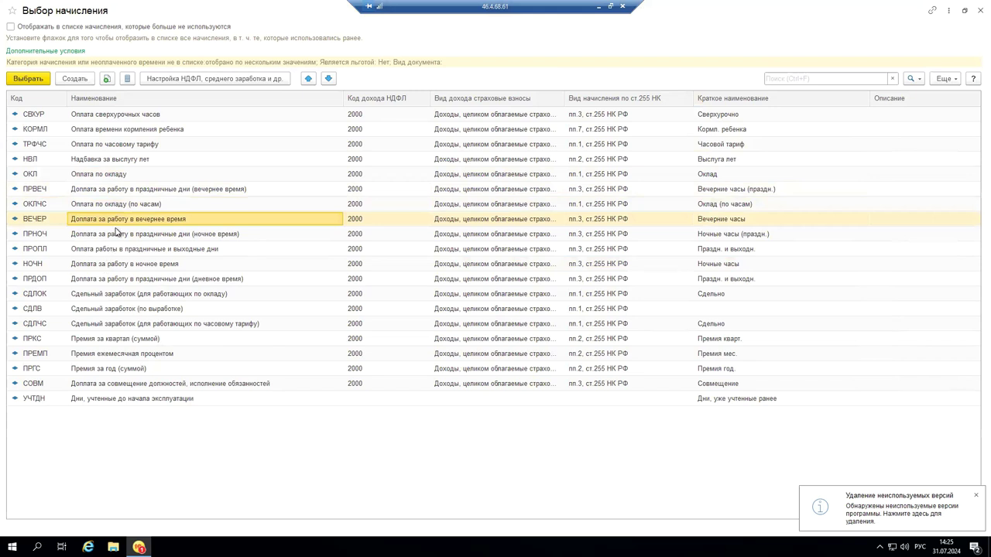
pyautogui.click(113, 236)
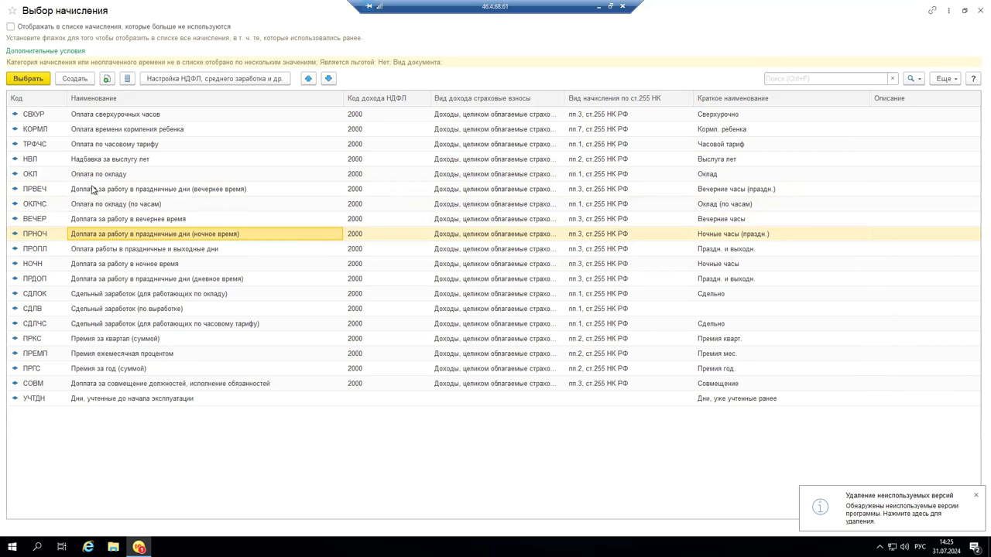
# Set the row's accrual type to «Премия за квартал (суммой)» and view the settings of that accrual type
pyautogui.doubleClick(135, 339)
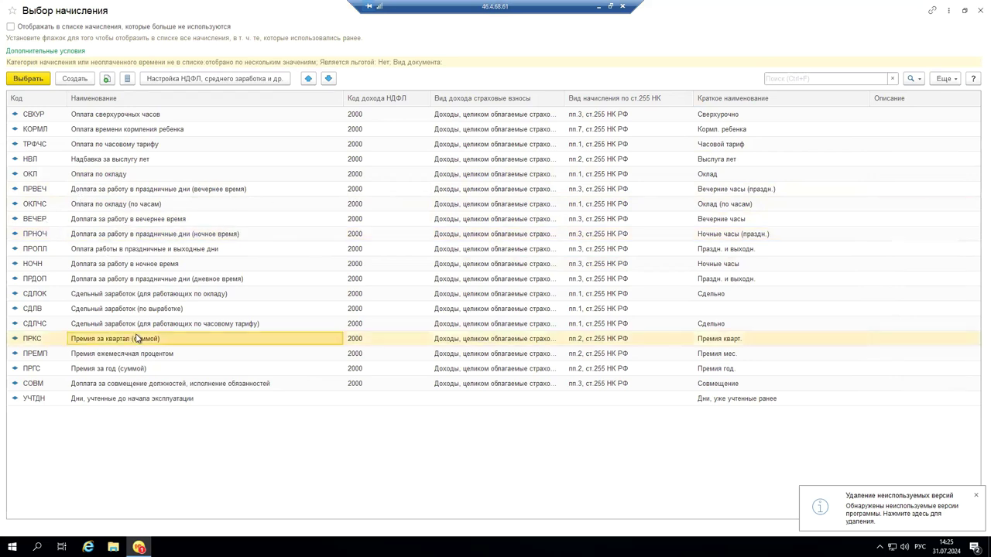
pyautogui.click(627, 204)
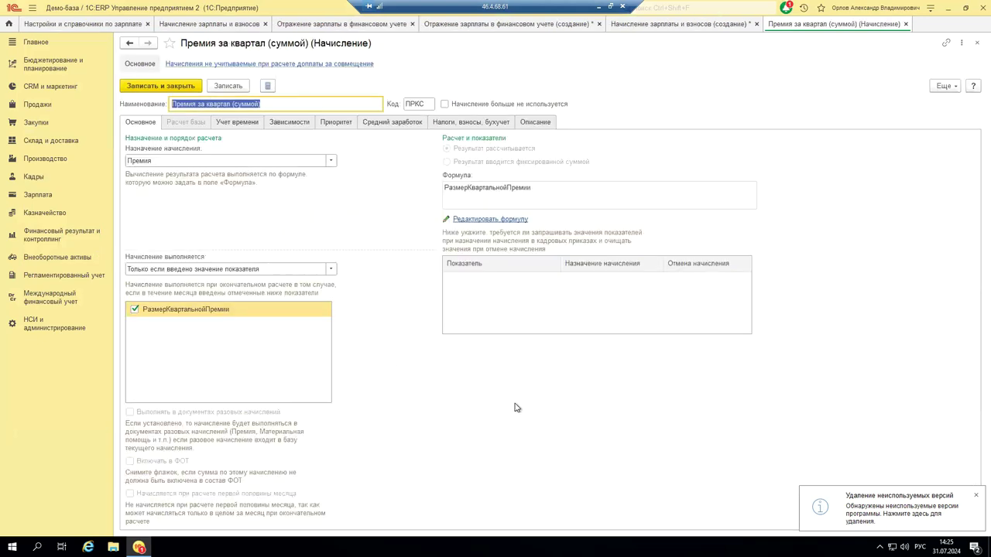
pyautogui.click(906, 24)
# Switch the row's accrual type back to «Оплата по окладу» through the full accrual type list
pyautogui.click(617, 204)
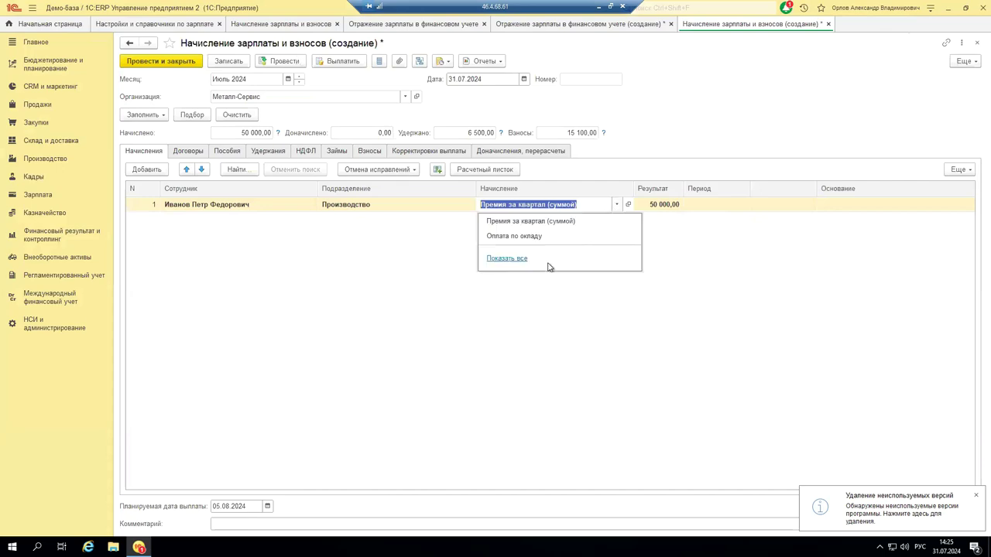
pyautogui.press('Escape')
pyautogui.press('F4')
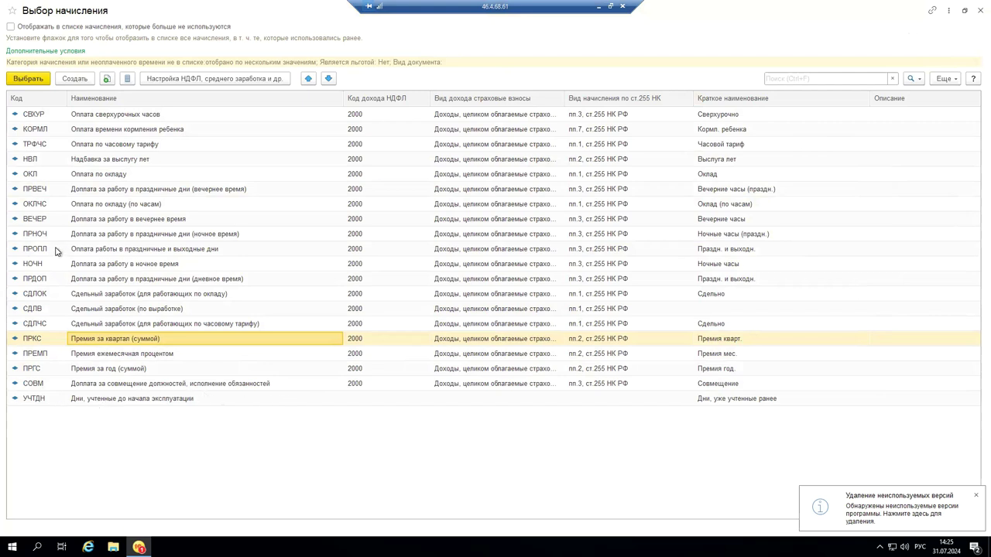
pyautogui.doubleClick(110, 177)
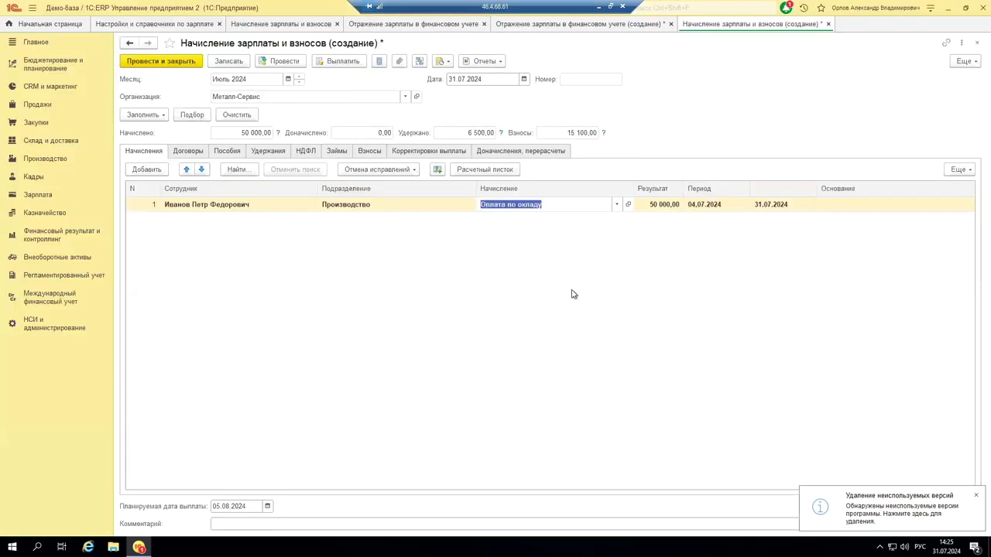
pyautogui.click(470, 287)
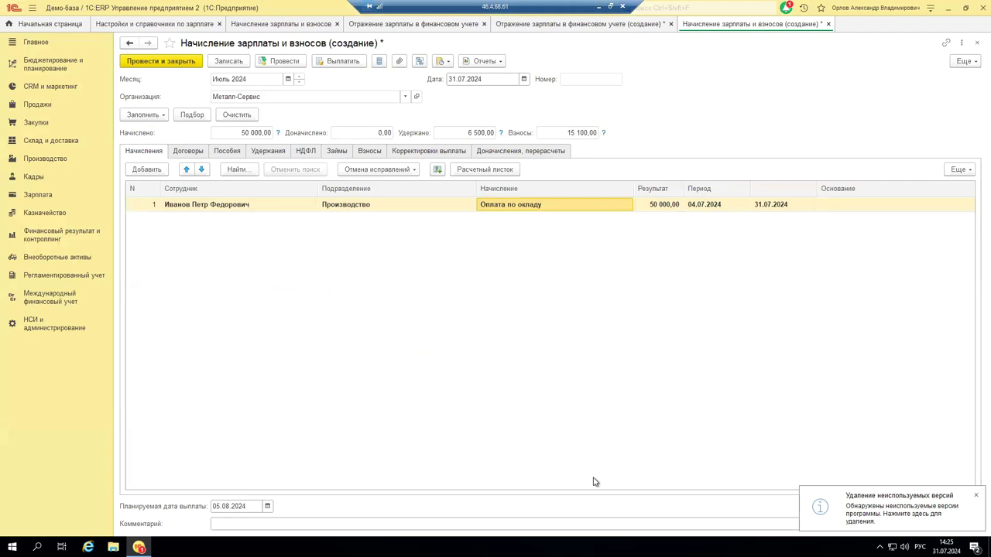
# Refill the payroll document automatically without keeping the manual corrections
pyautogui.click(144, 115)
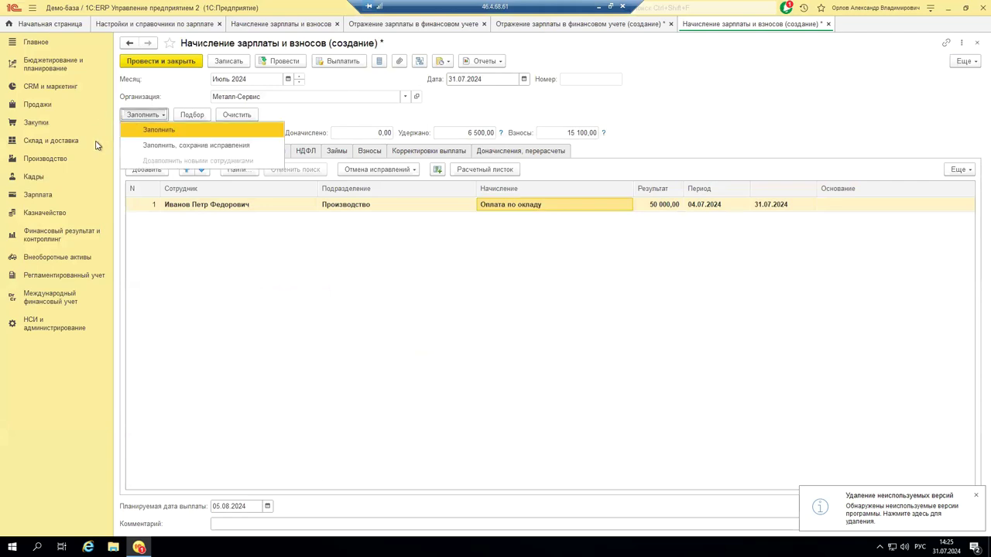
pyautogui.click(148, 131)
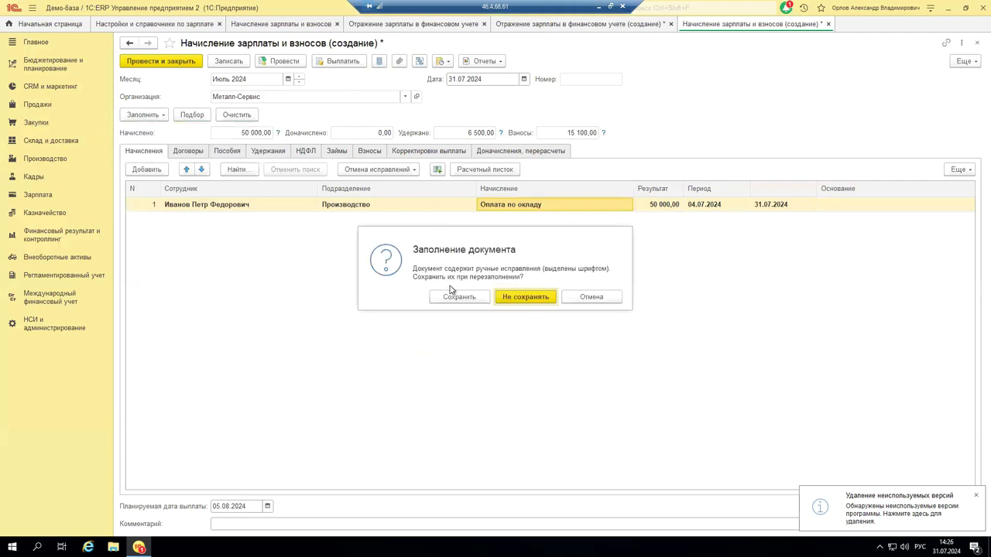
pyautogui.click(515, 298)
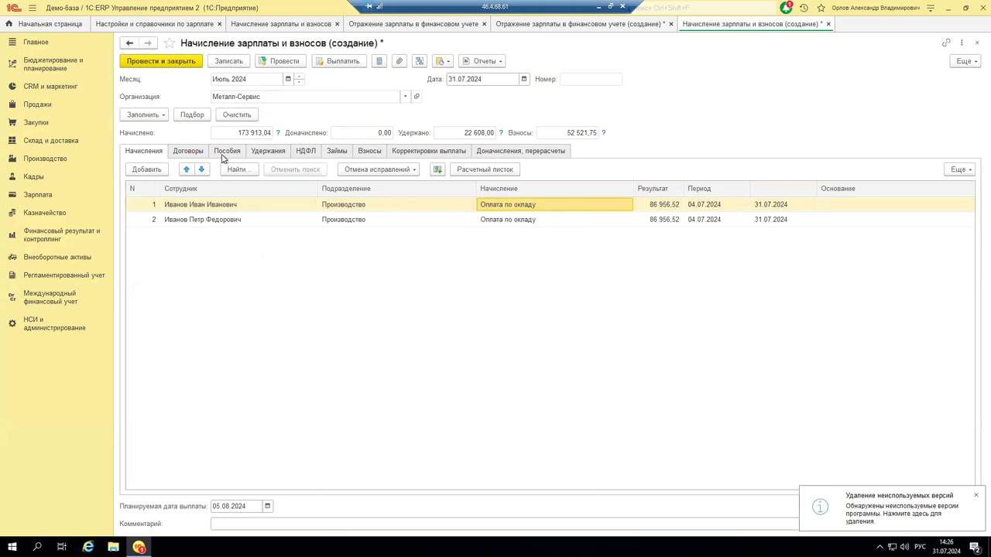
# Examine the НДФЛ calculated for the first employee, including the calculation details and the 2024 tax accounting register
pyautogui.click(306, 154)
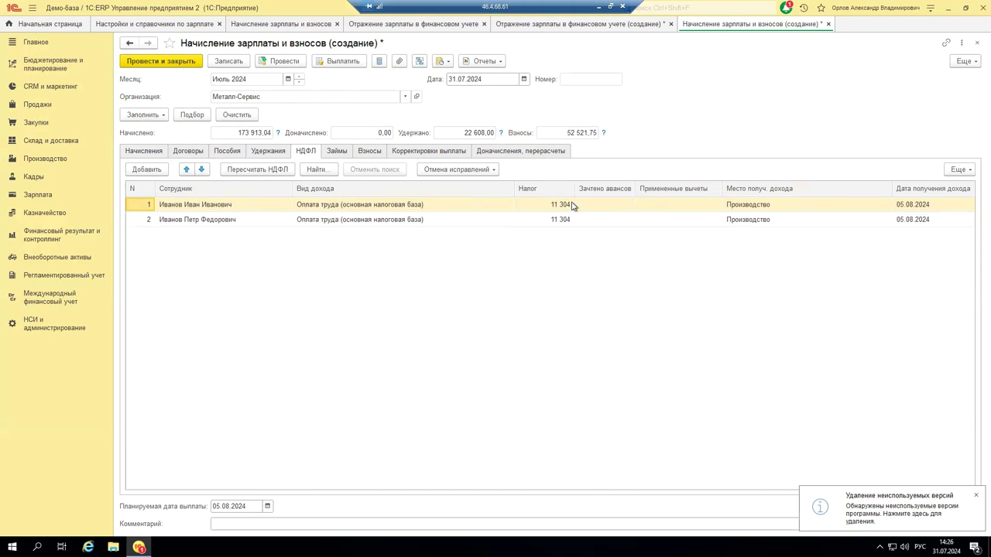
pyautogui.click(543, 207)
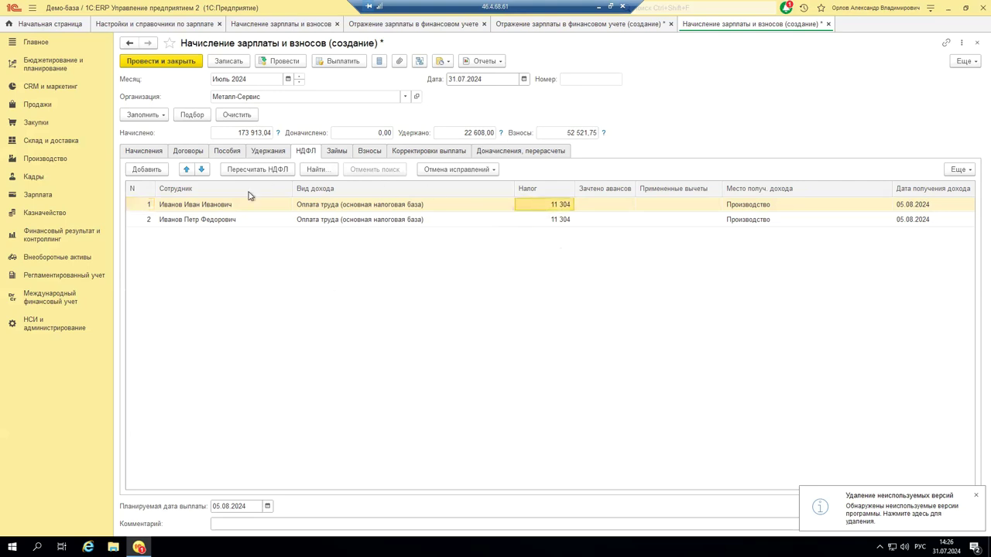
pyautogui.doubleClick(555, 206)
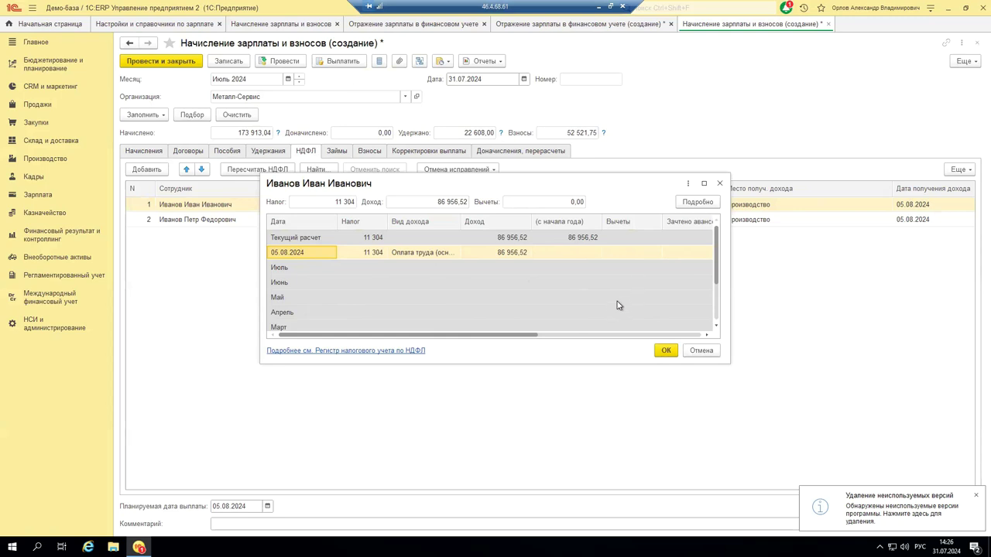
pyautogui.click(347, 351)
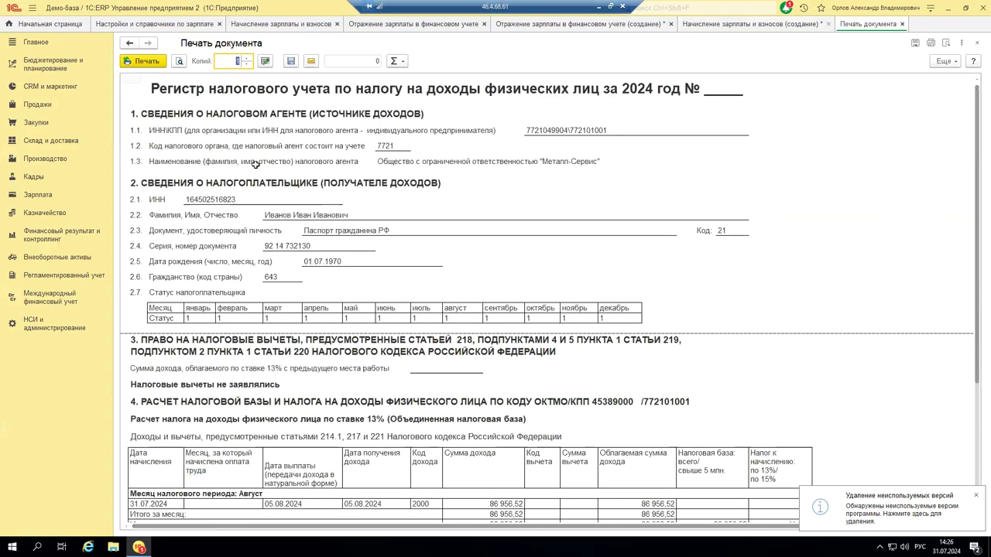
pyautogui.click(412, 243)
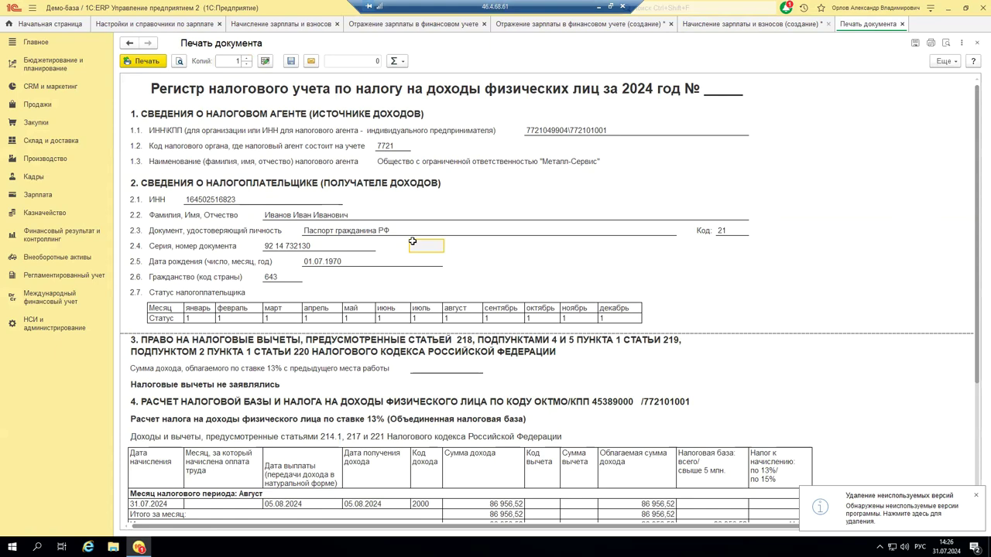
# Examine the tax base, calculated tax and totals in sections 4 to 6 of the НДФЛ register, and close it with the calculation details
pyautogui.scroll(-2, 412, 242)
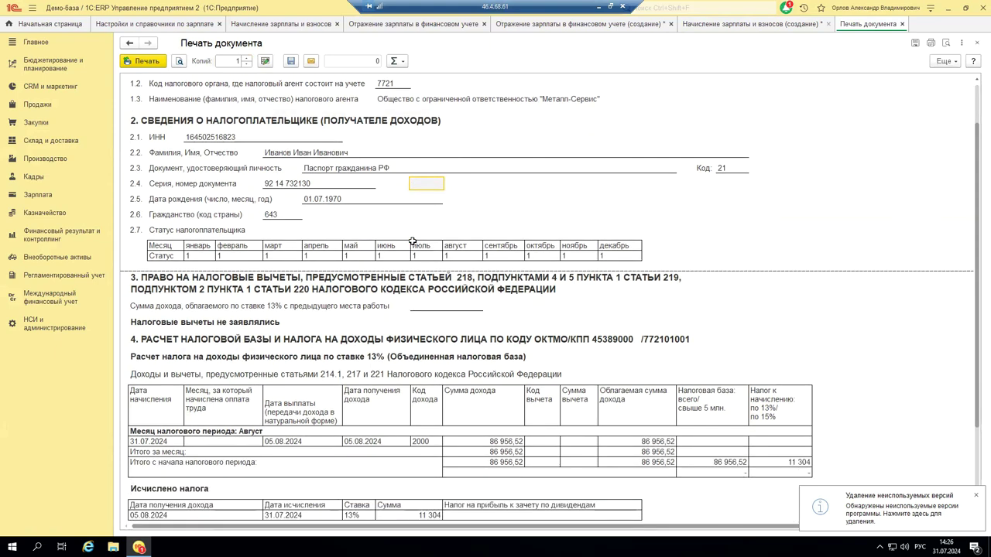
pyautogui.scroll(-2, 413, 241)
pyautogui.scroll(-1, 463, 297)
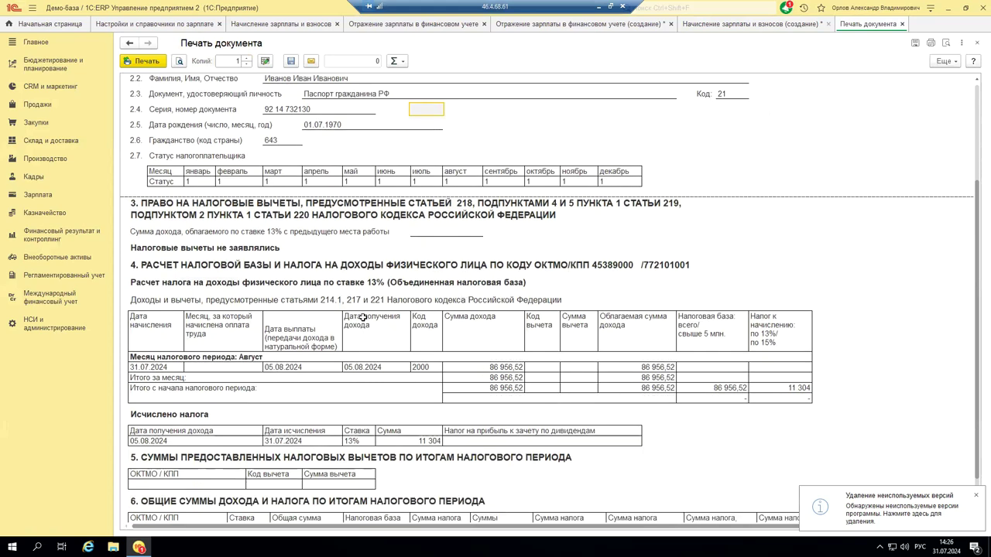
pyautogui.moveTo(141, 266); pyautogui.dragTo(670, 476)
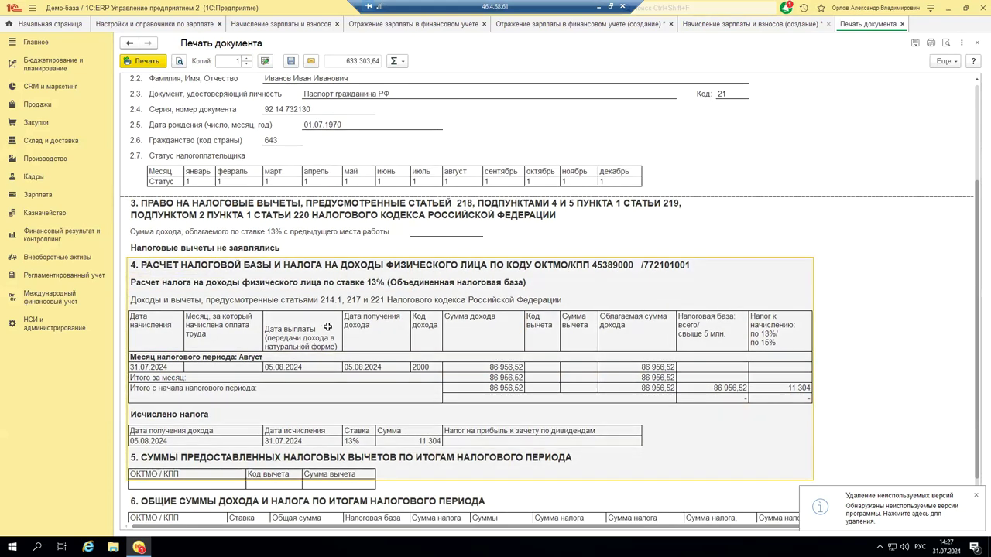
pyautogui.scroll(-1, 326, 326)
pyautogui.click(713, 362)
pyautogui.click(779, 362)
pyautogui.click(417, 416)
pyautogui.scroll(-5, 416, 415)
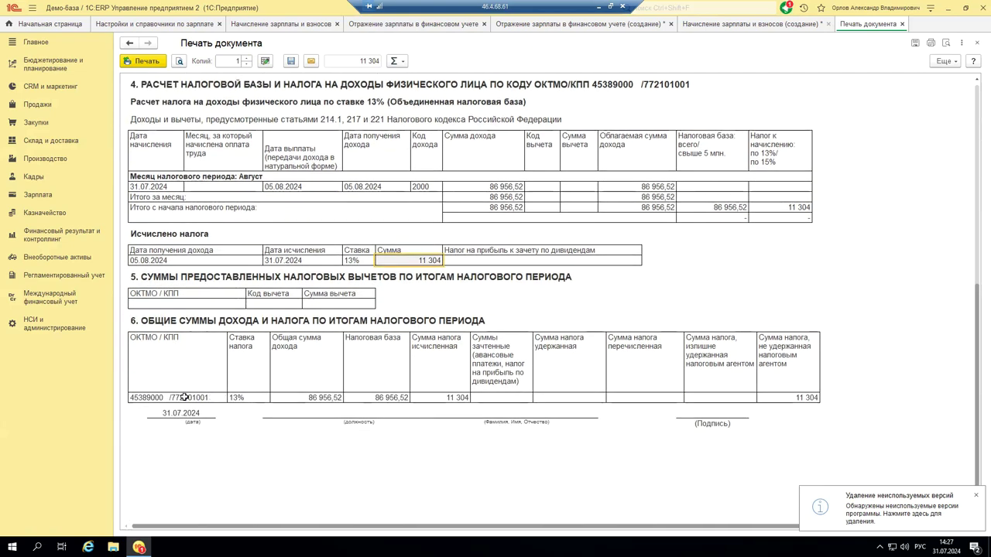
pyautogui.click(141, 398)
pyautogui.scroll(3, 216, 290)
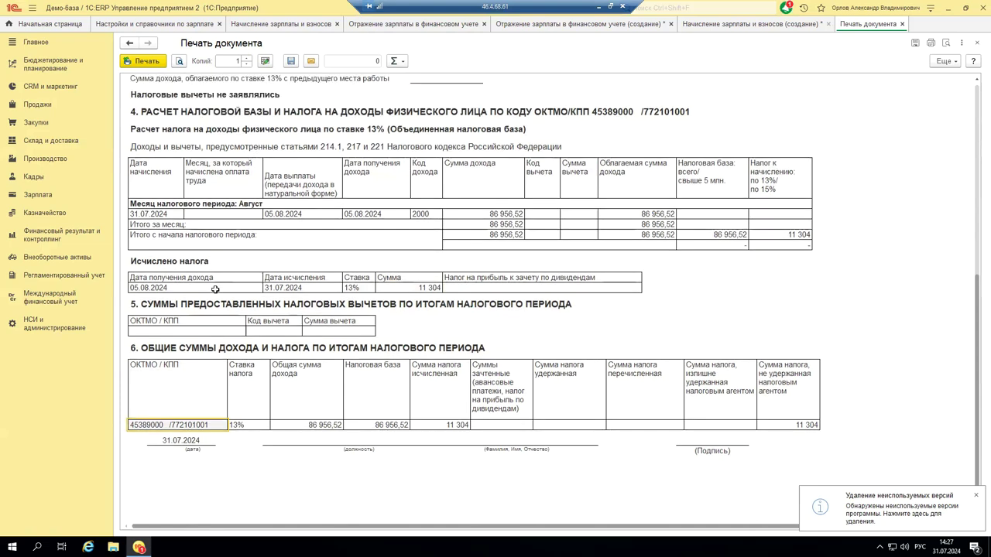
pyautogui.scroll(8, 215, 290)
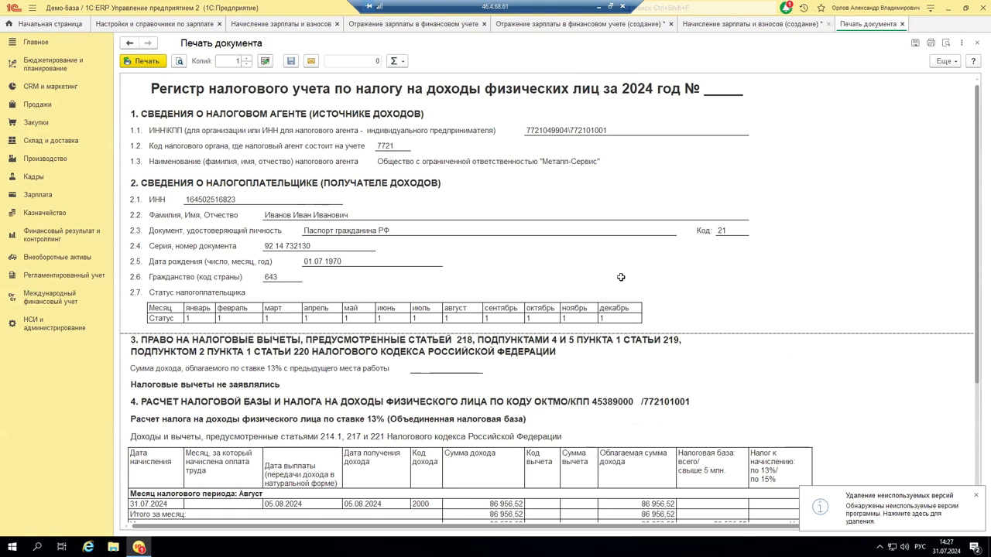
pyautogui.click(902, 24)
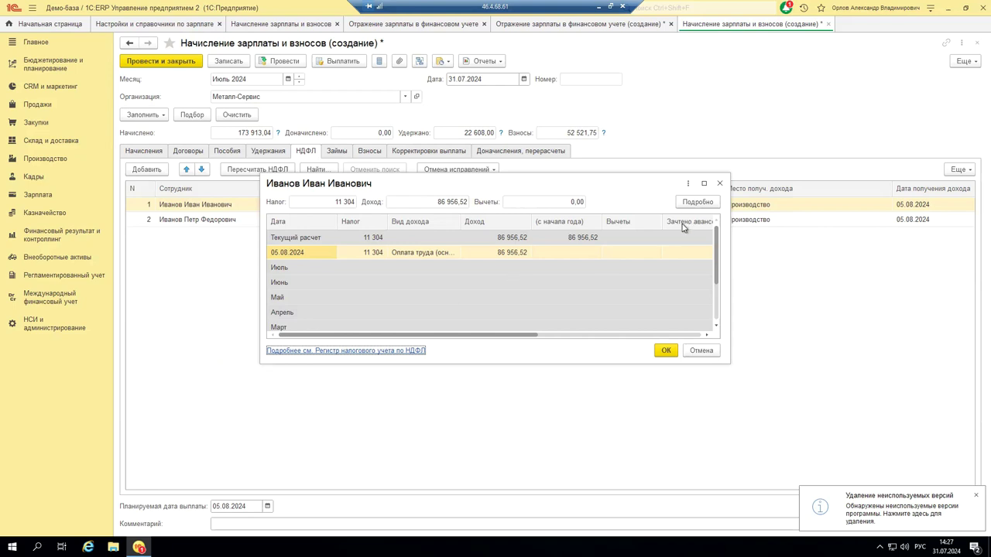
pyautogui.click(719, 184)
pyautogui.click(563, 222)
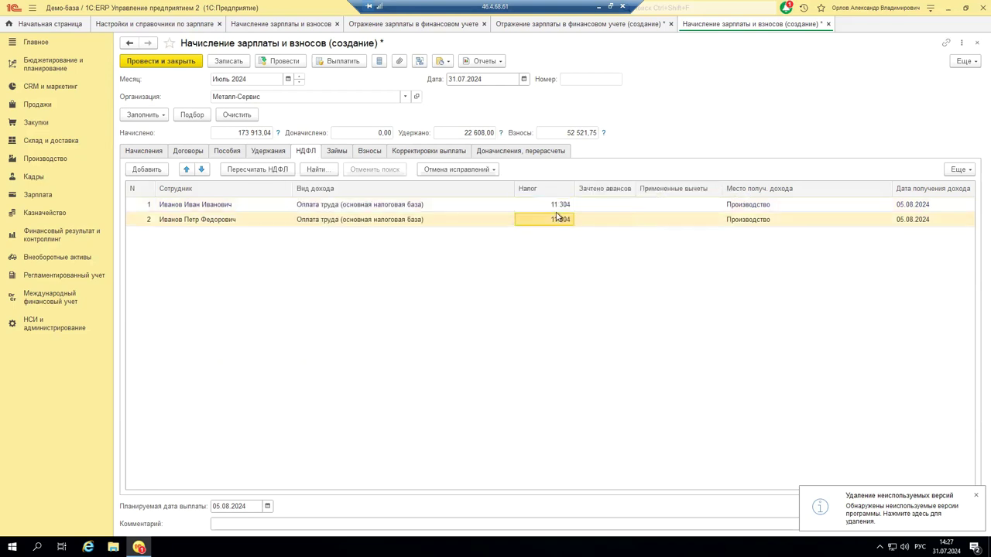
# Examine both employees' insurance contributions: the single-tariff amounts below and above the limit and the ФСС accident contributions
pyautogui.click(370, 151)
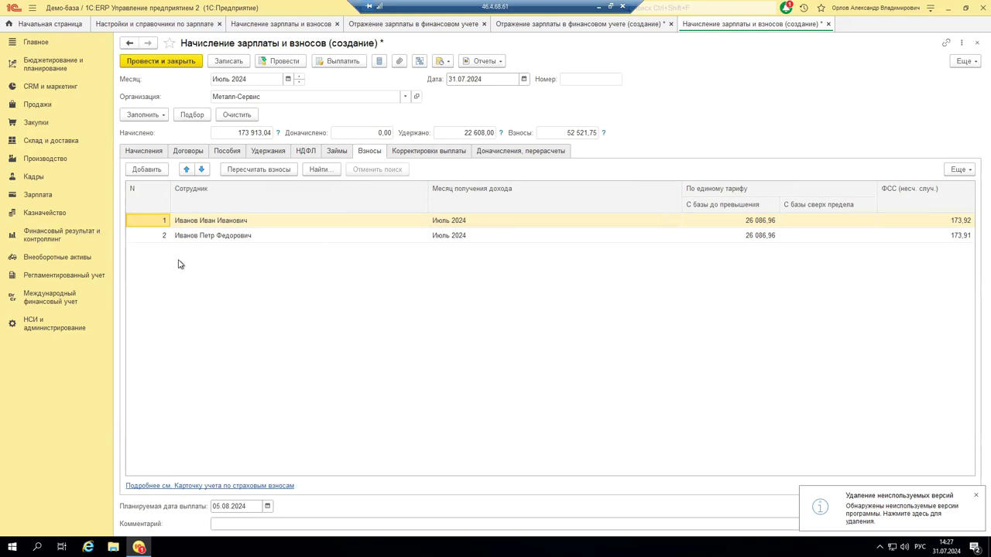
pyautogui.click(757, 223)
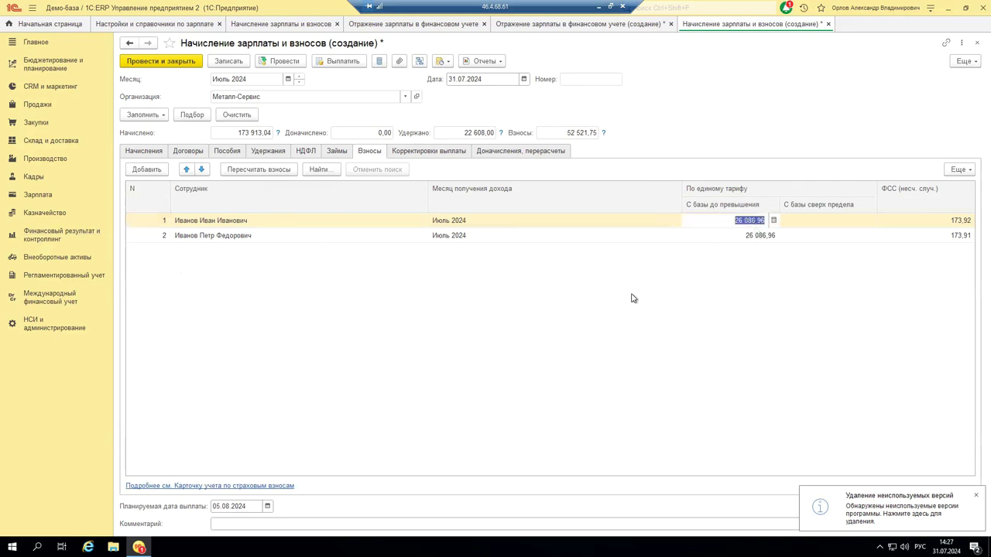
pyautogui.click(940, 221)
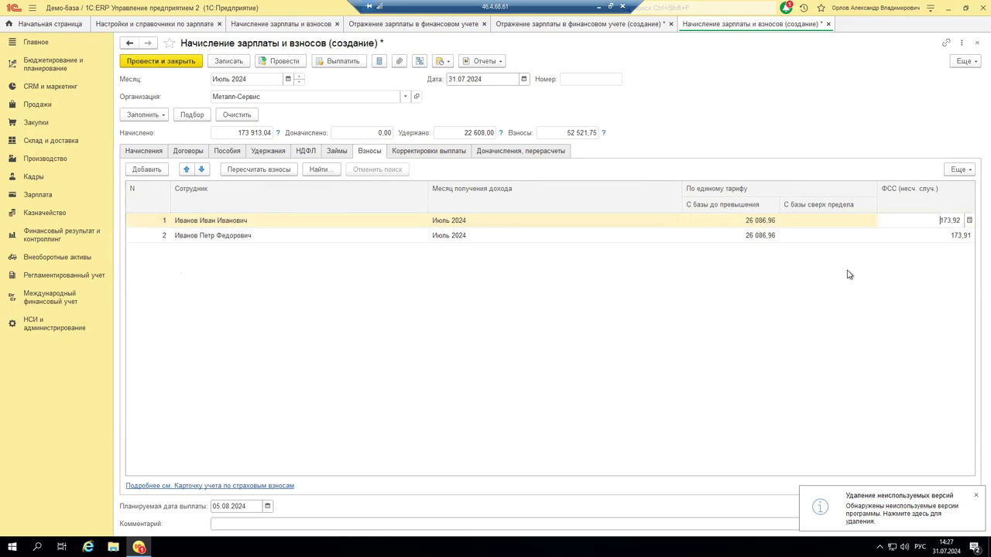
pyautogui.click(760, 241)
pyautogui.click(948, 235)
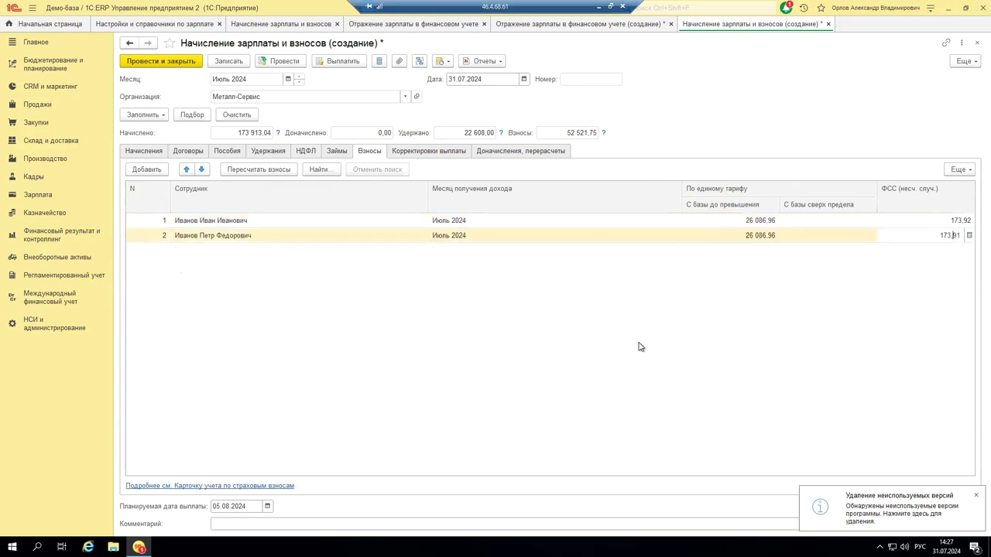
pyautogui.press('Escape')
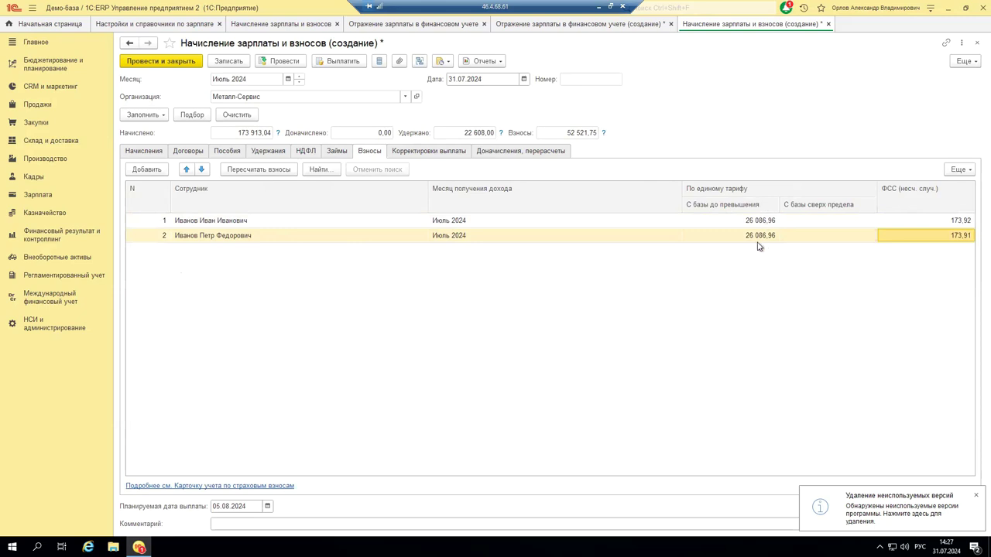
pyautogui.click(723, 225)
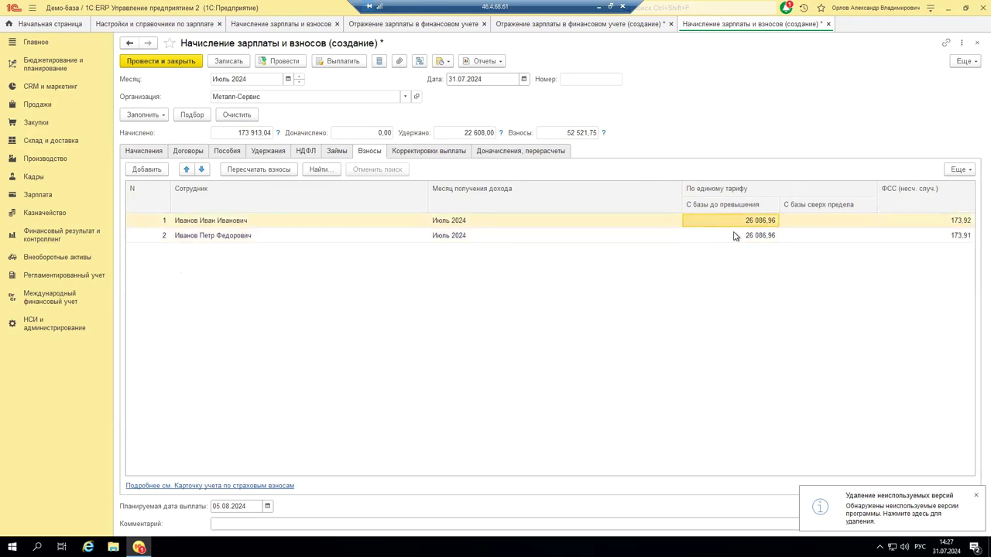
pyautogui.click(730, 234)
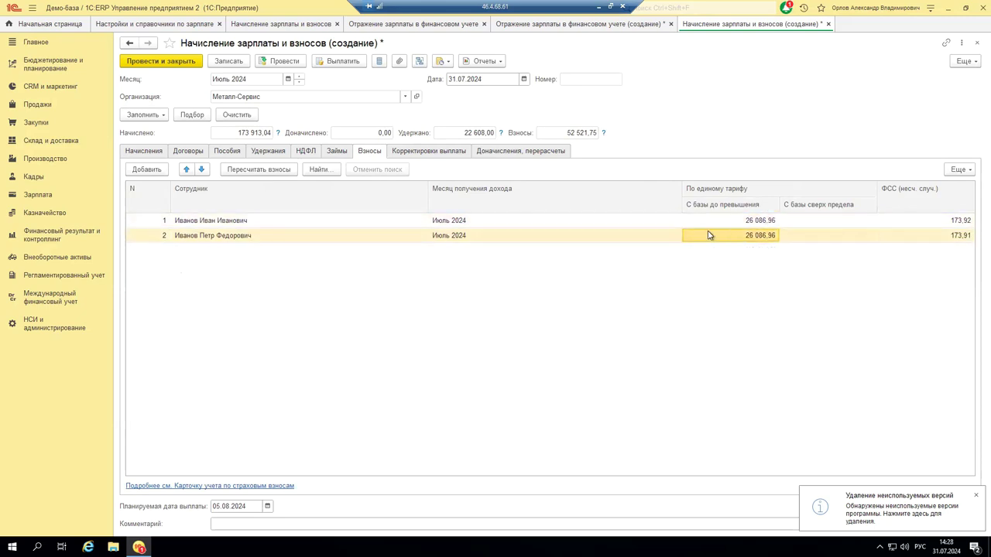
pyautogui.click(706, 226)
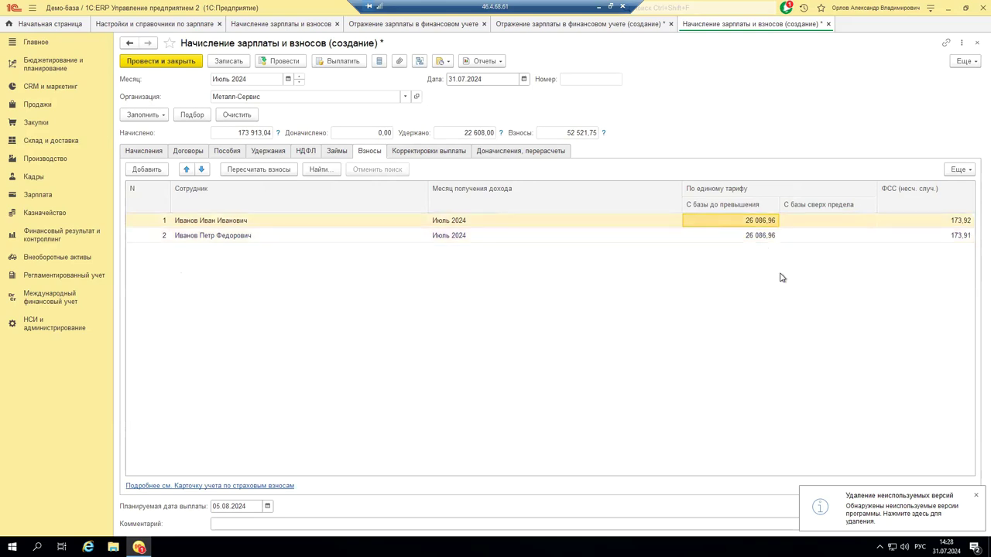
pyautogui.click(814, 225)
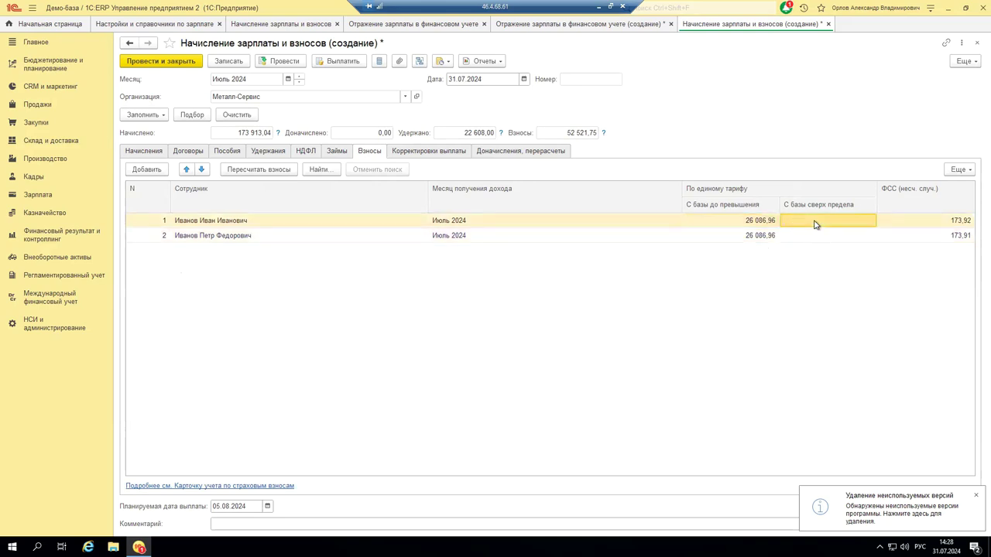
pyautogui.click(813, 234)
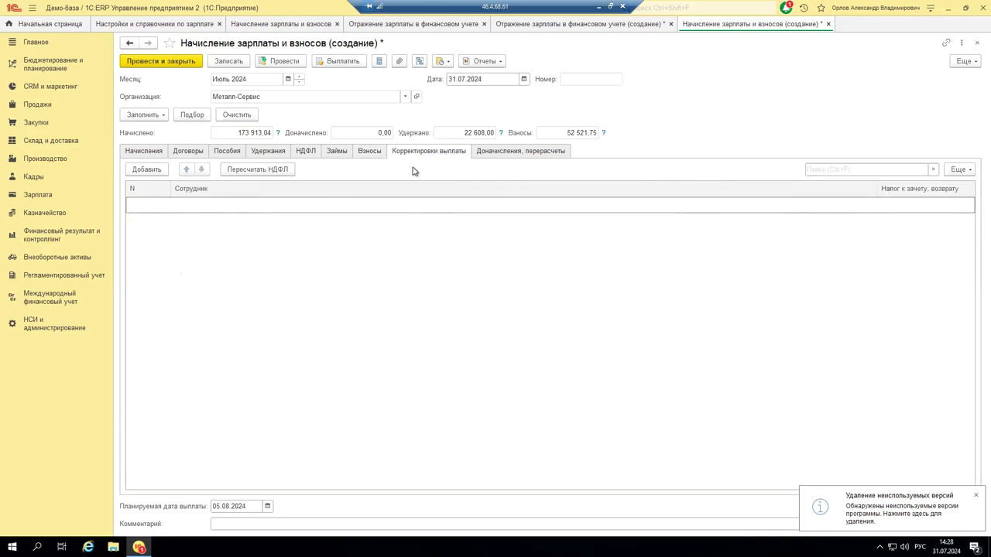
# Review the document's accruals, contracts, benefits, deductions, НДФЛ, loans, payment corrections and recalculations
pyautogui.click(143, 152)
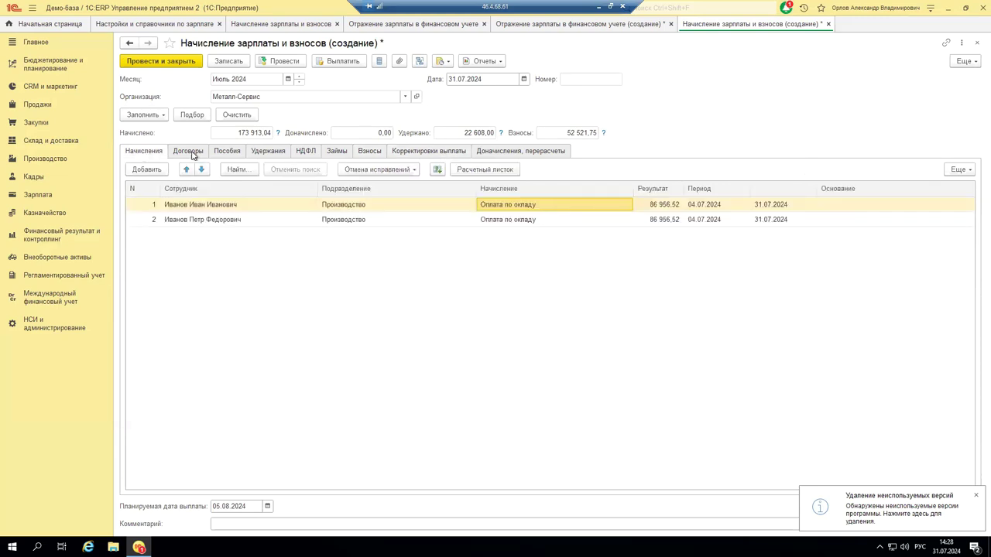
pyautogui.click(188, 152)
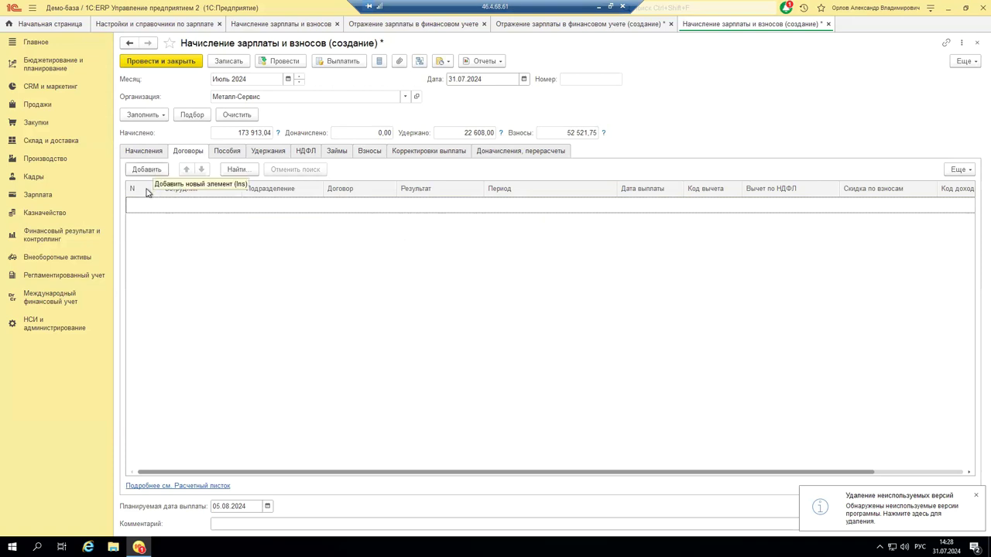
pyautogui.click(226, 153)
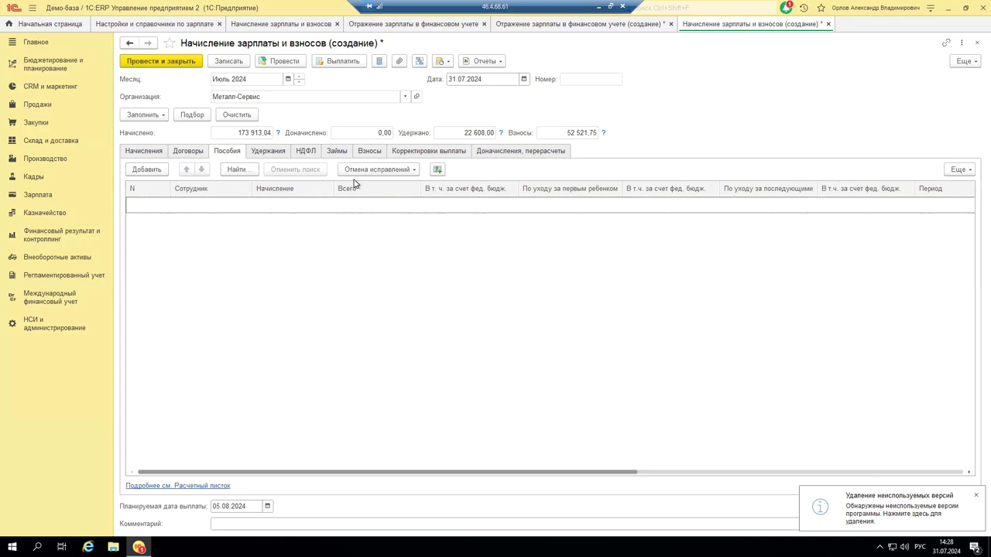
pyautogui.click(268, 150)
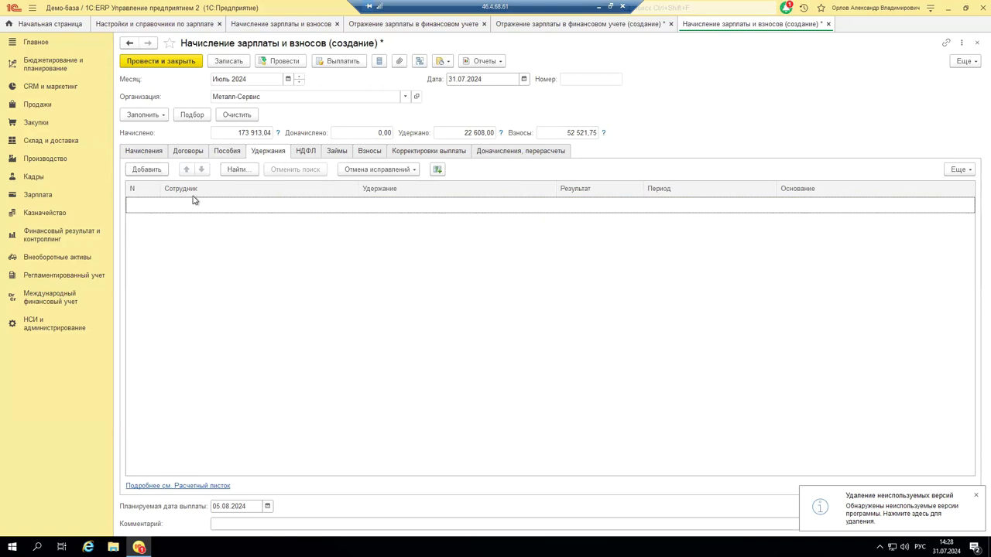
pyautogui.click(306, 152)
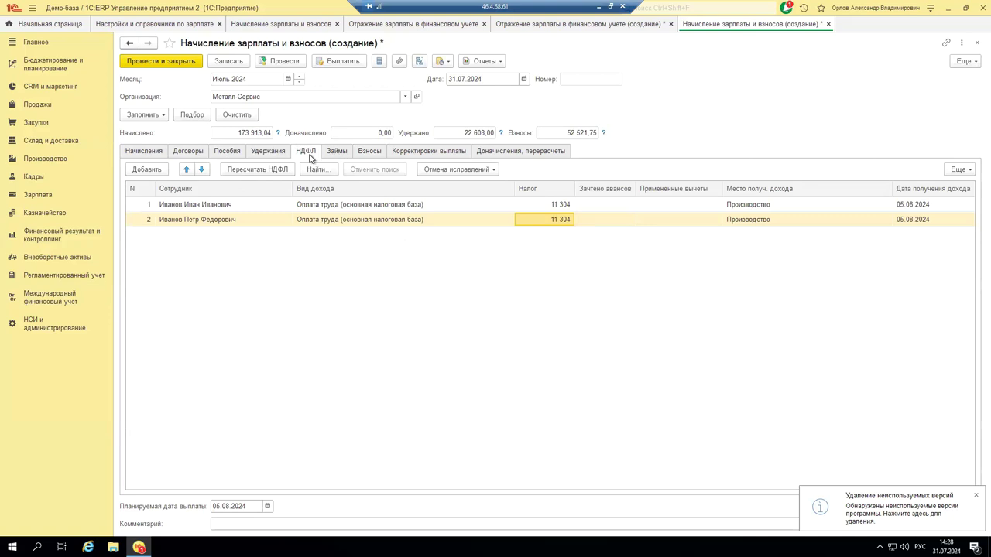
pyautogui.click(339, 152)
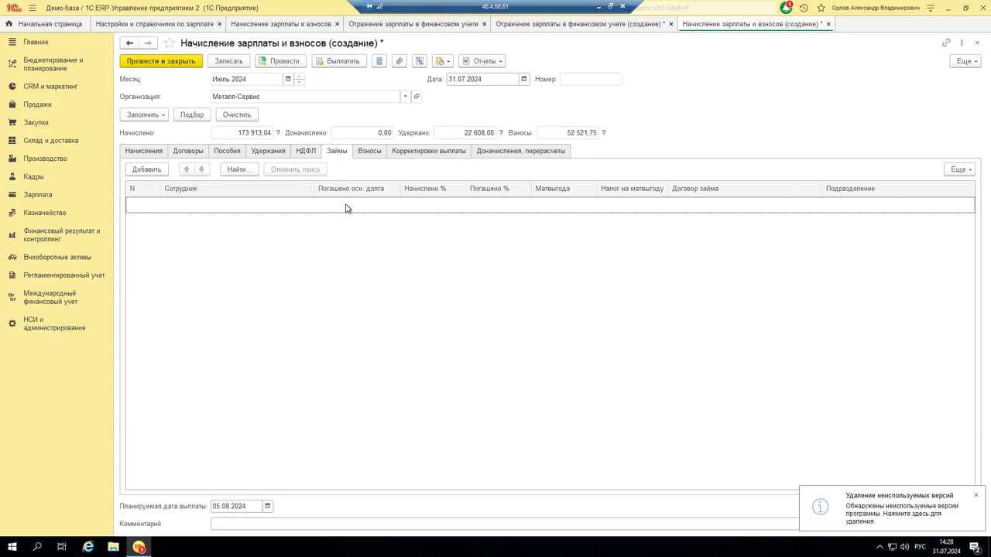
pyautogui.click(431, 152)
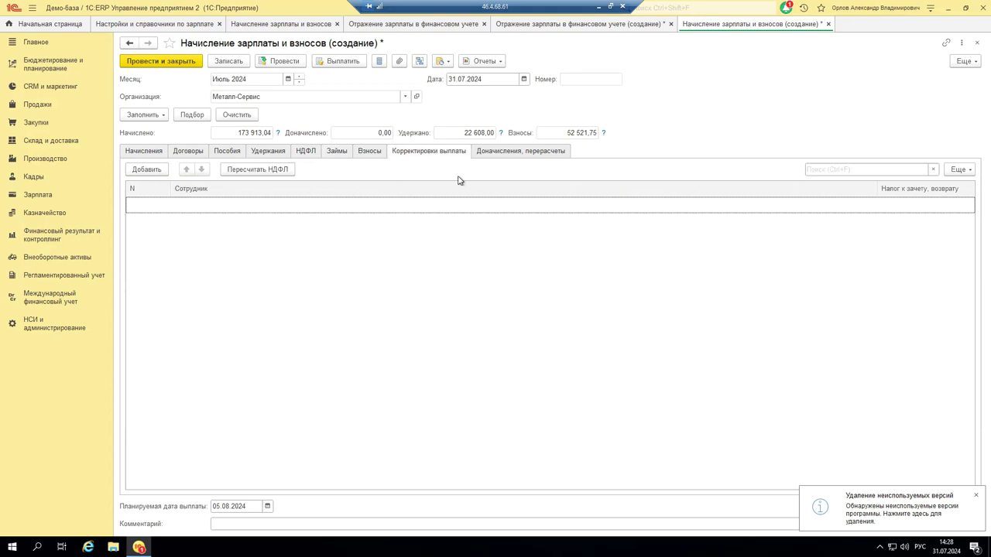
pyautogui.click(542, 151)
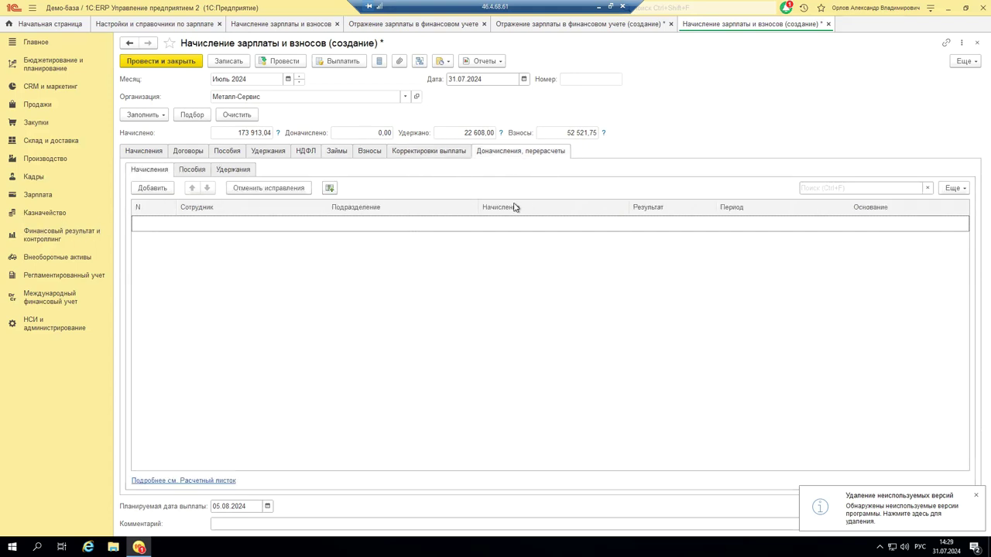
# Post the July payroll accrual document and post the cash payout sheet for the accrued salary with payment date 05.08.2024
pyautogui.click(285, 61)
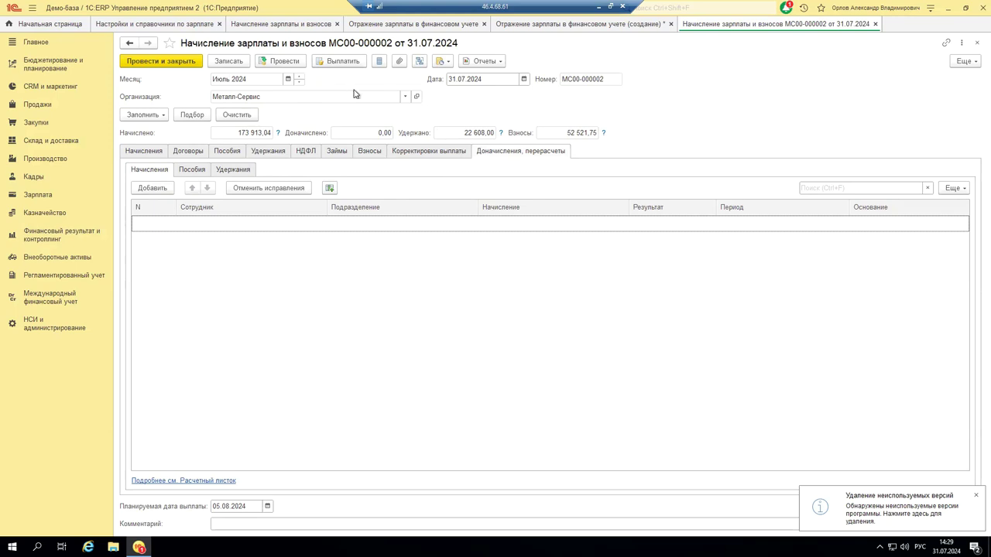
pyautogui.click(348, 63)
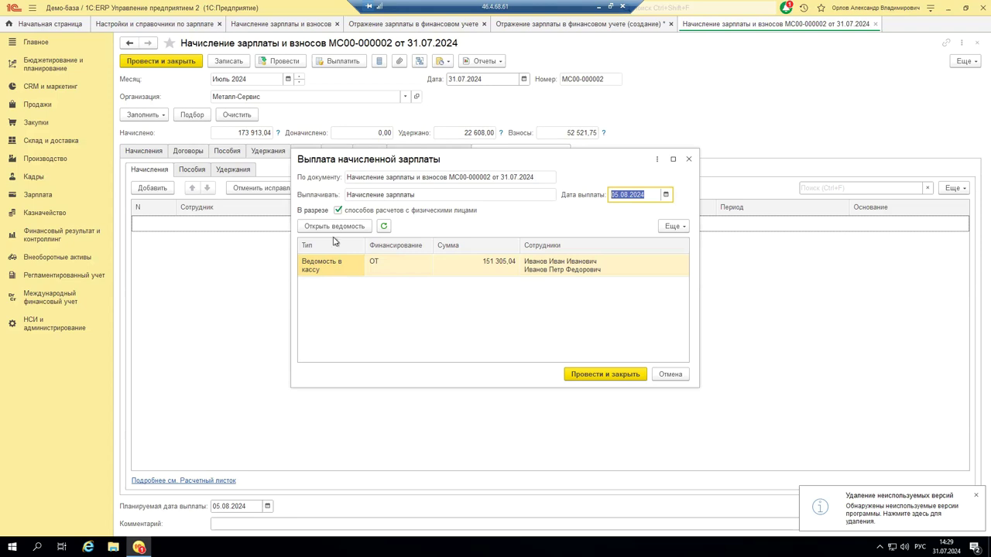
pyautogui.click(595, 378)
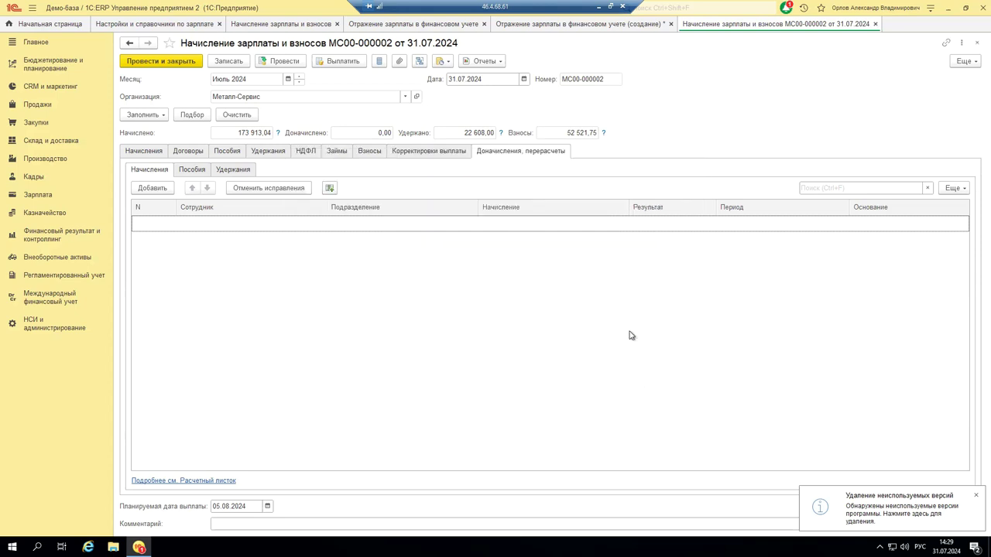
# Examine the register movements of the posted payroll document, totalling the employee settlement amounts, and close the report
pyautogui.click(488, 63)
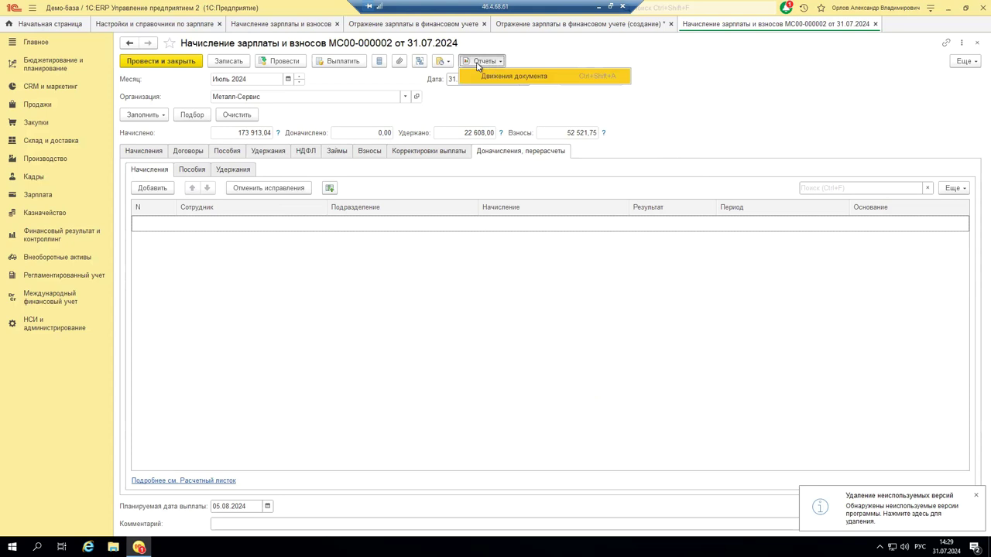
pyautogui.click(518, 78)
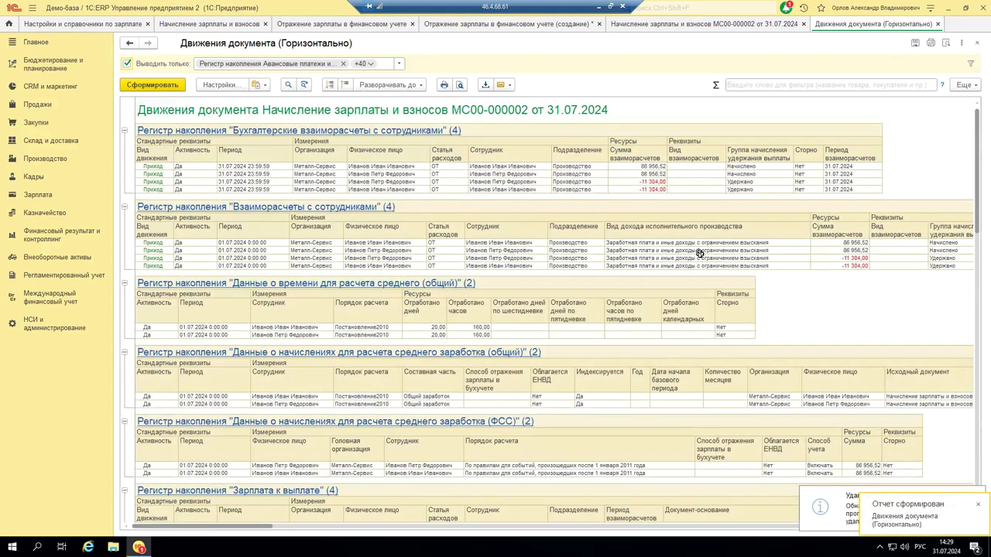
pyautogui.moveTo(846, 241); pyautogui.dragTo(849, 266)
pyautogui.scroll(-2, 314, 246)
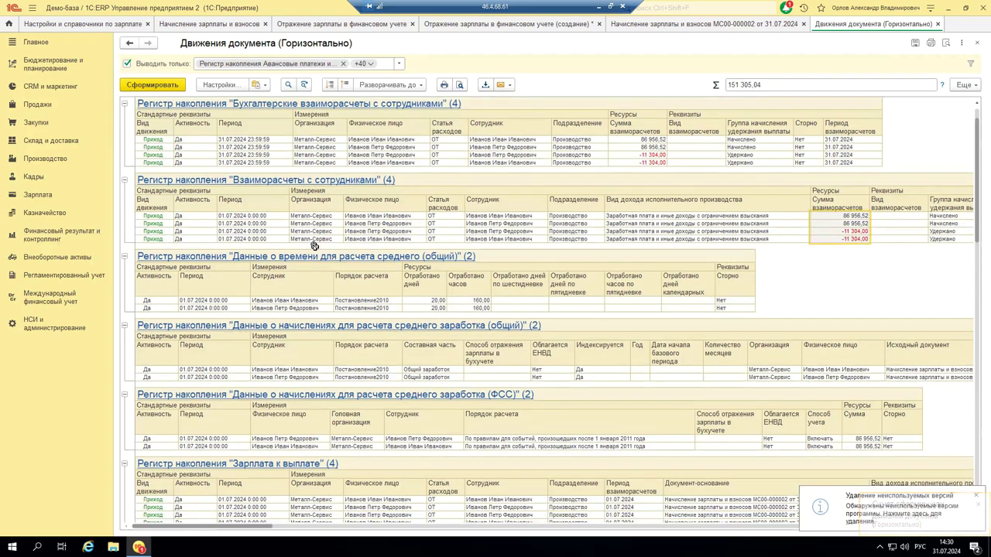
pyautogui.scroll(-3, 291, 297)
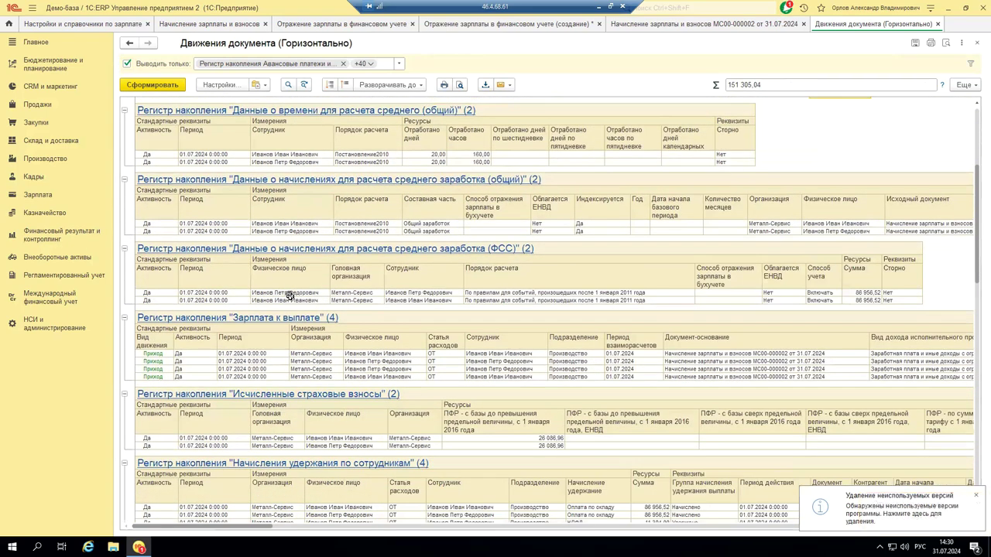
pyautogui.scroll(-15, 289, 295)
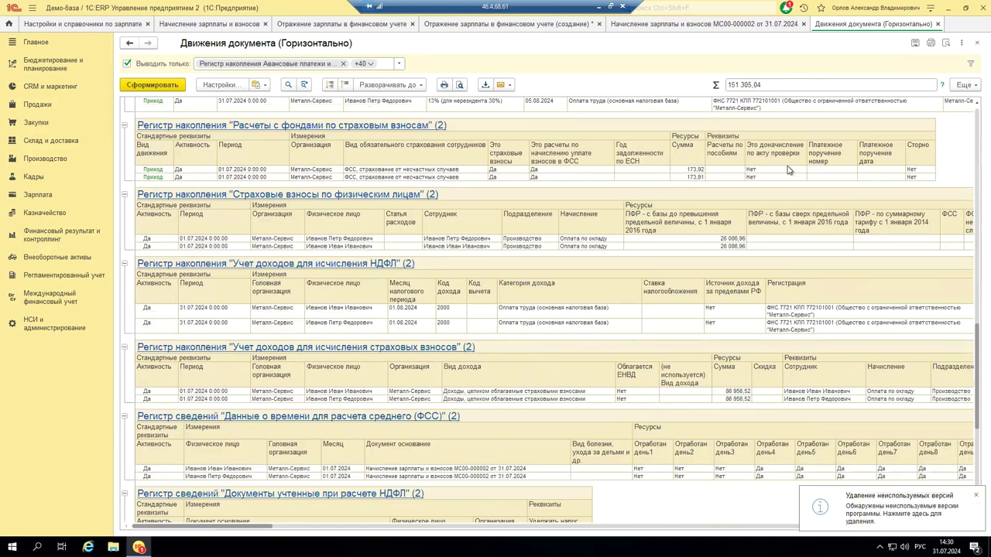
pyautogui.click(937, 24)
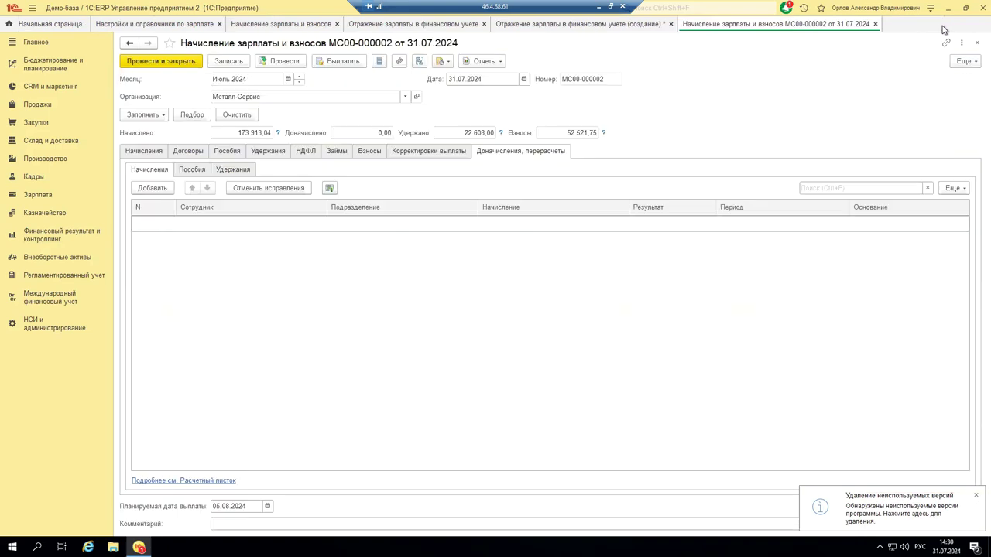
# Close the posted payroll accrual document and discard the unsaved document reflecting payroll in financial accounting
pyautogui.click(877, 27)
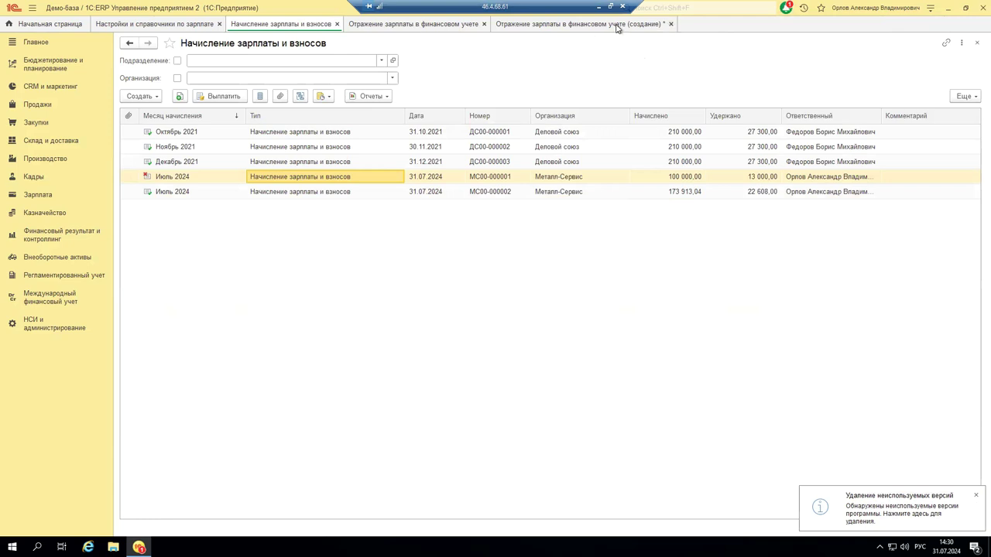
pyautogui.click(670, 24)
pyautogui.click(671, 24)
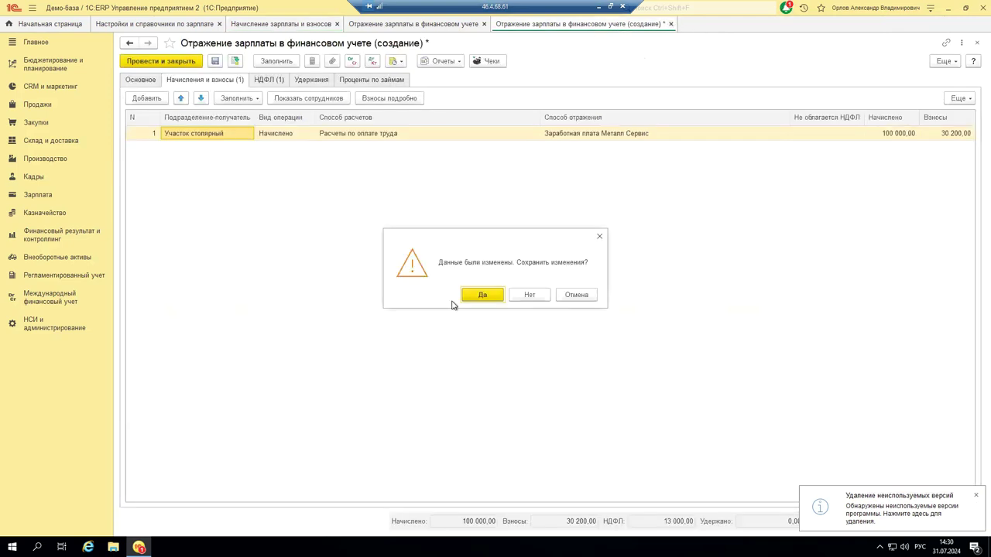
pyautogui.click(515, 296)
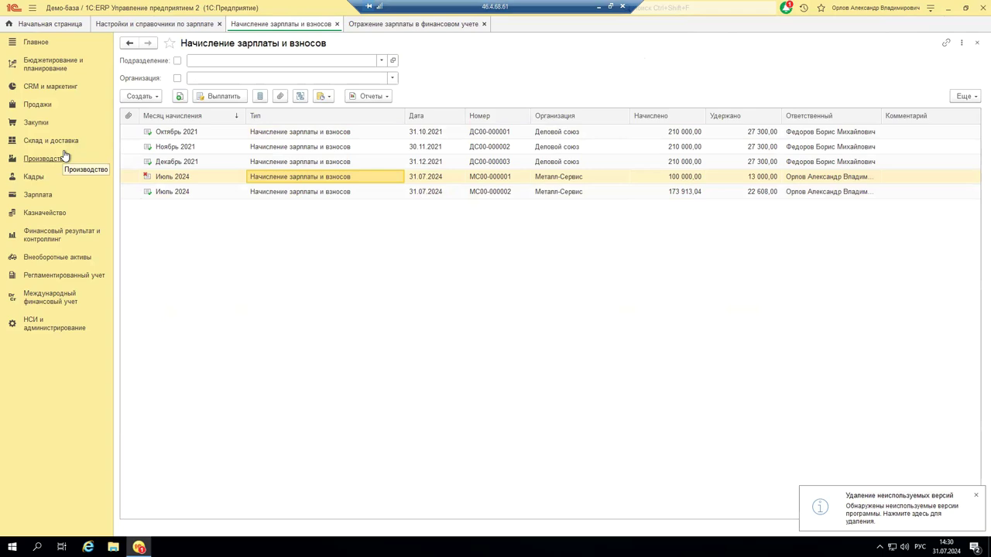
# Open the payroll section's list «Отражение зарплаты в финансовом учете» and create a new document in it
pyautogui.click(35, 194)
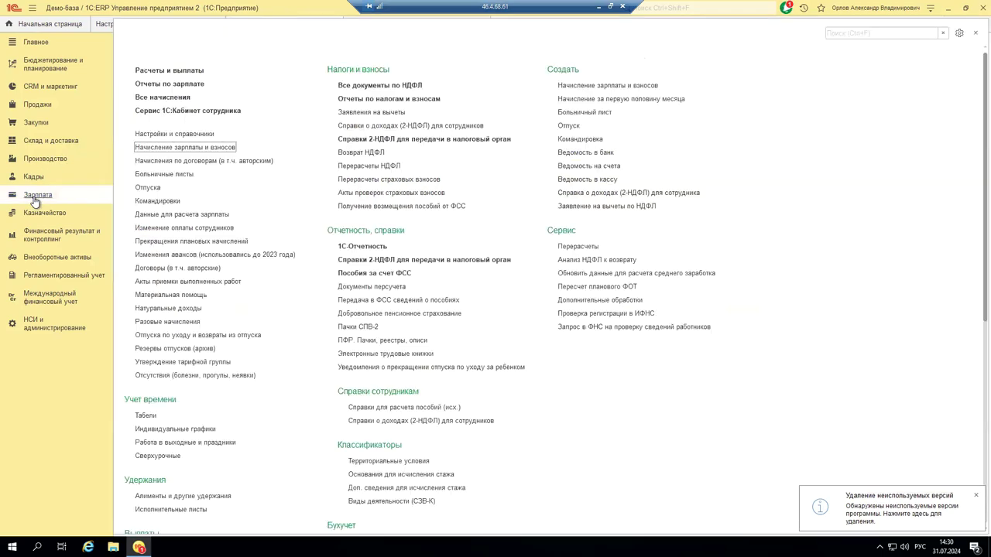
pyautogui.scroll(-2, 283, 191)
pyautogui.scroll(-2, 284, 192)
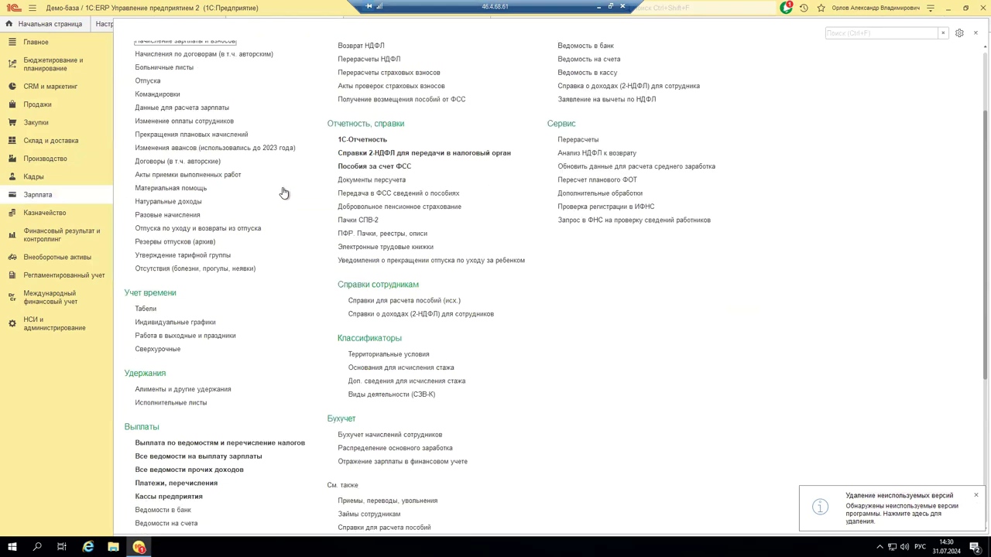
pyautogui.scroll(-4, 283, 192)
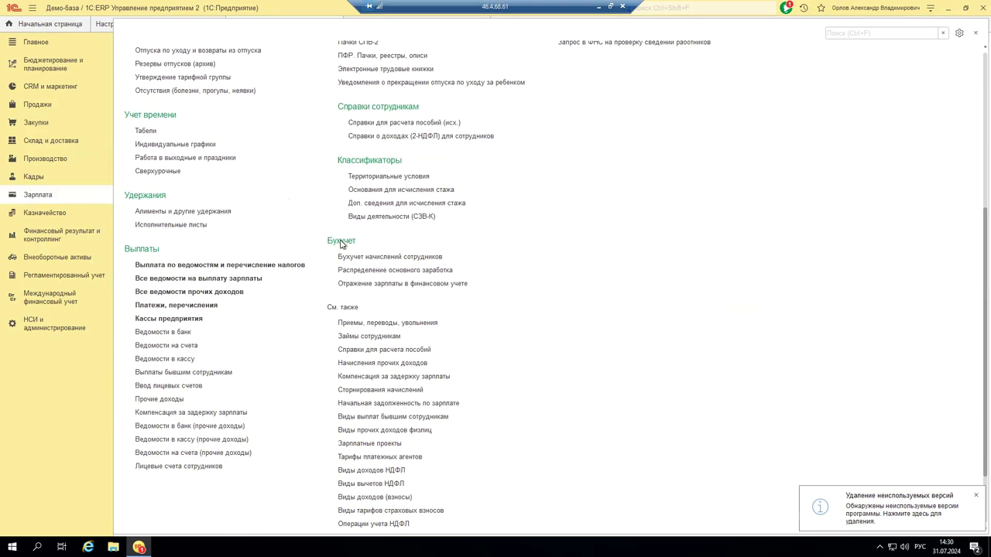
pyautogui.click(388, 285)
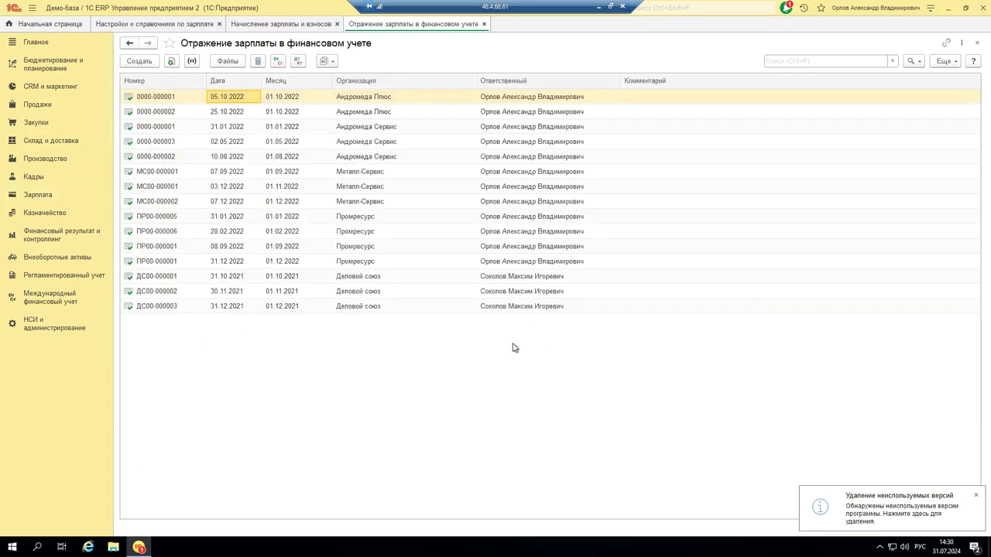
pyautogui.click(137, 61)
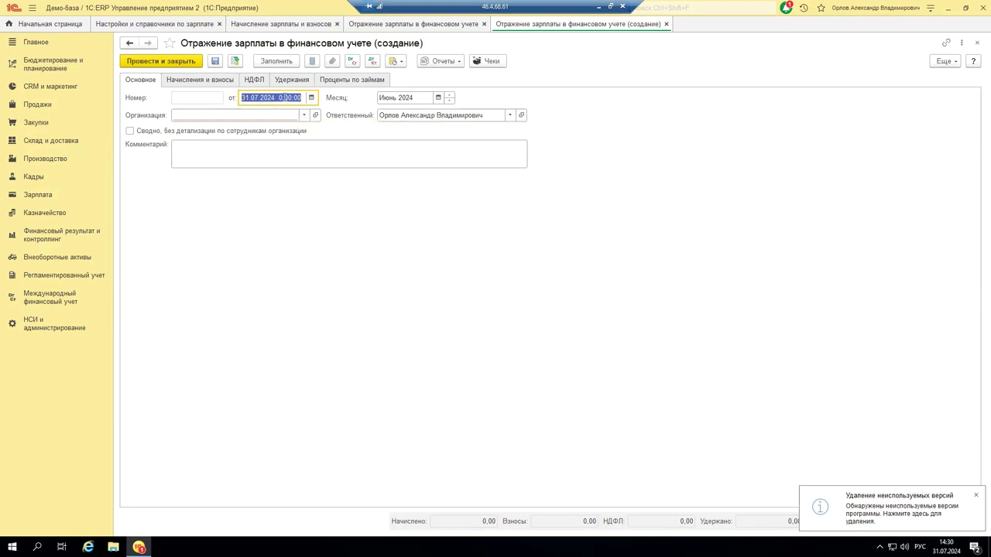
# Set the organization to «Металл-Сервис» and the month to Июль 2024, and fill the document with accruals, contributions and НДФЛ
pyautogui.click(304, 115)
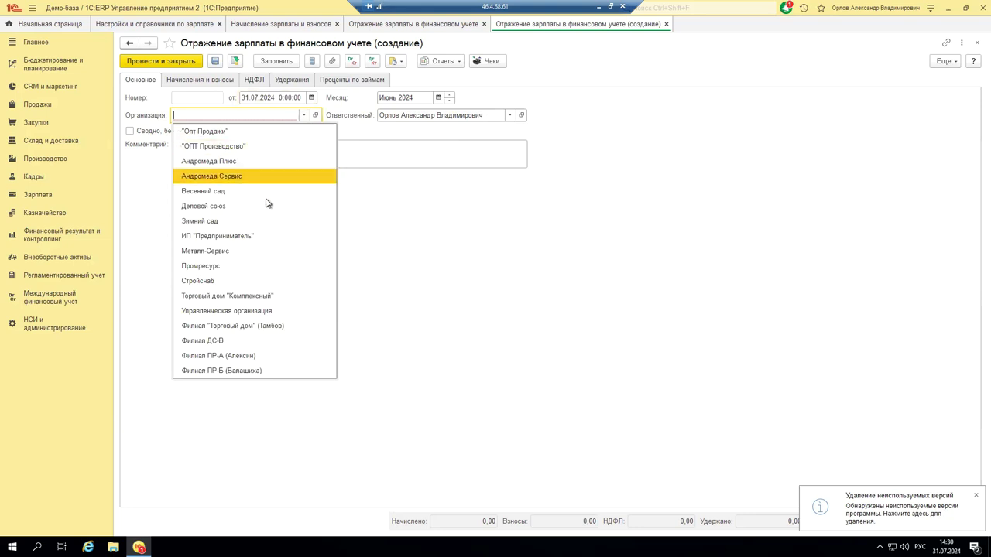
pyautogui.click(226, 253)
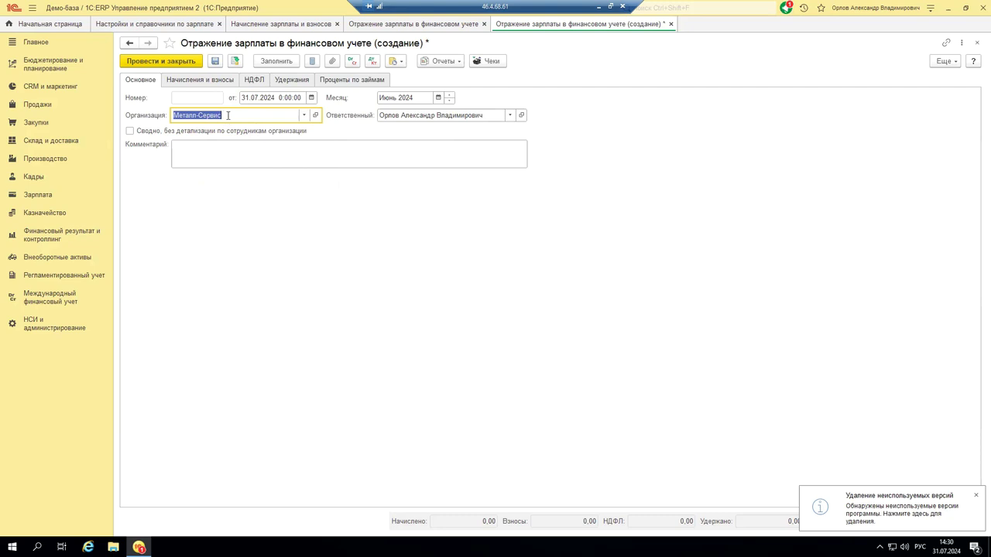
pyautogui.click(397, 148)
pyautogui.click(450, 94)
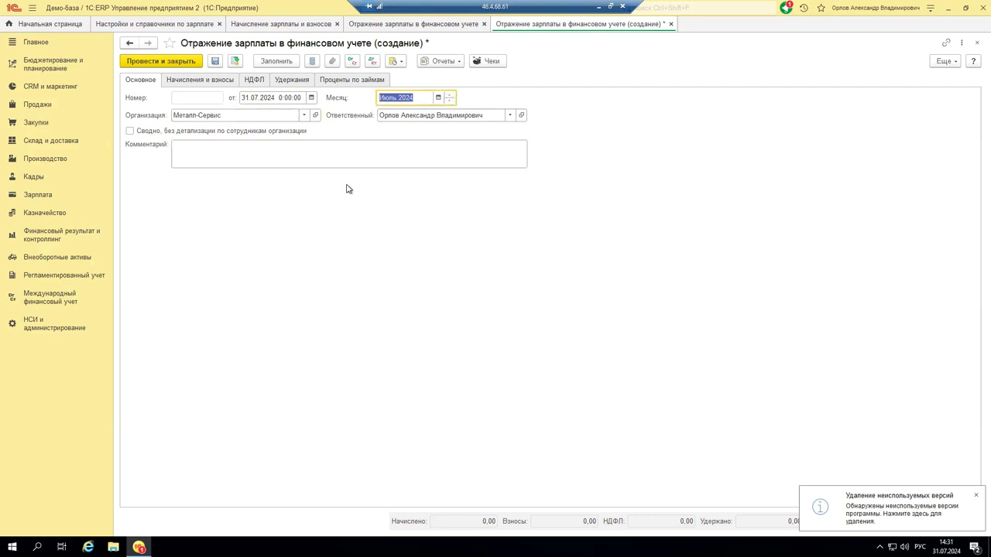
pyautogui.click(182, 81)
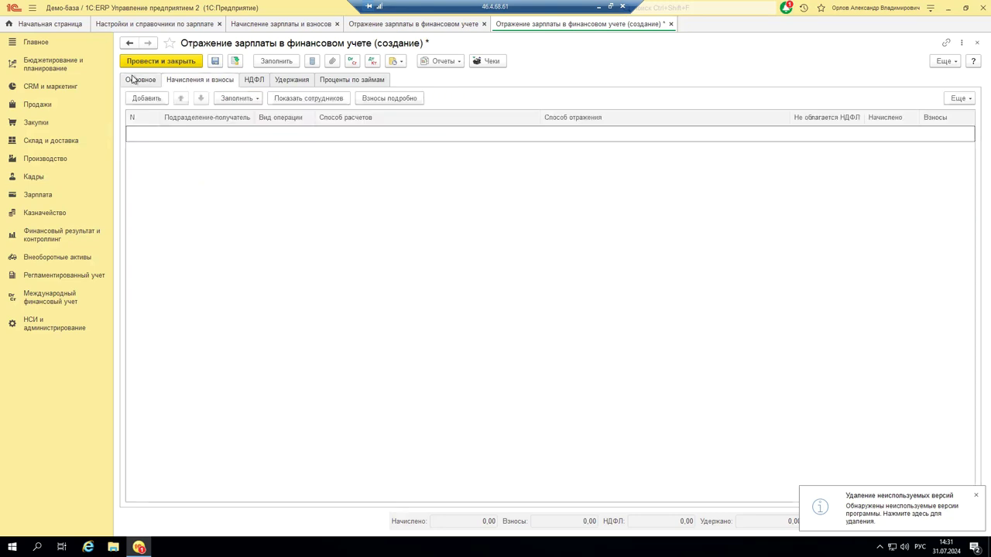
pyautogui.click(276, 62)
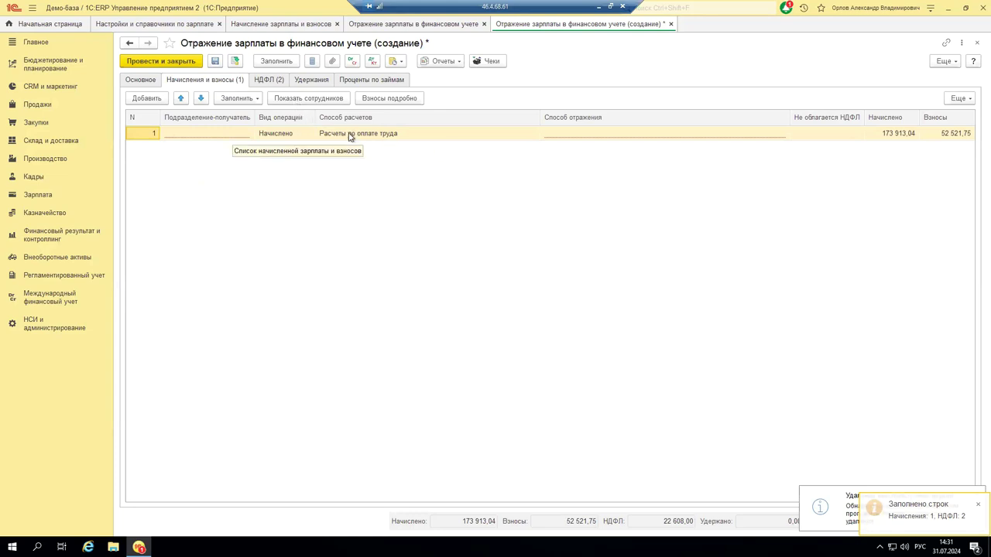
# Try the summary option «Сводно, без детализации по сотрудникам организации», declining the deletion of the employee data
pyautogui.hotkey('ctrl', 'pageup')
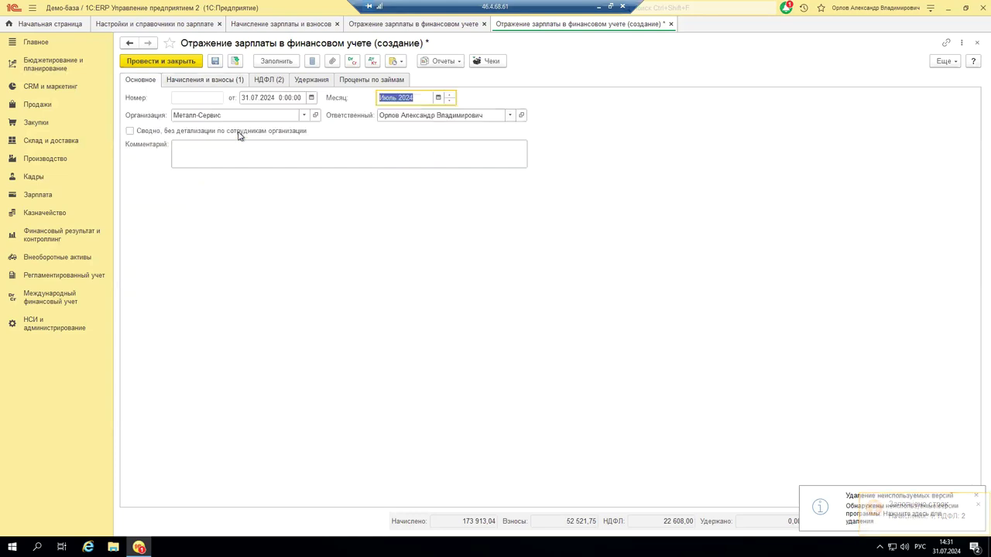
pyautogui.click(240, 132)
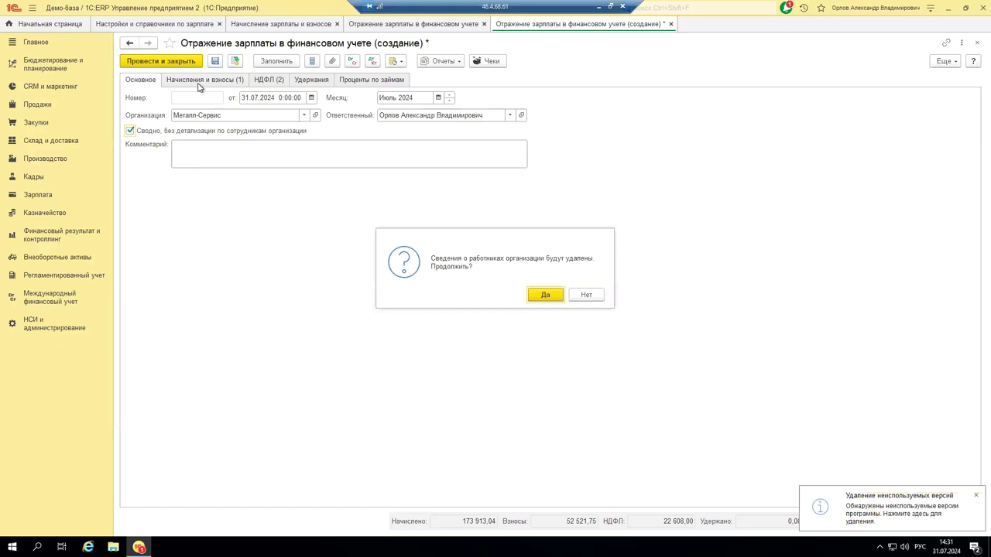
pyautogui.click(582, 297)
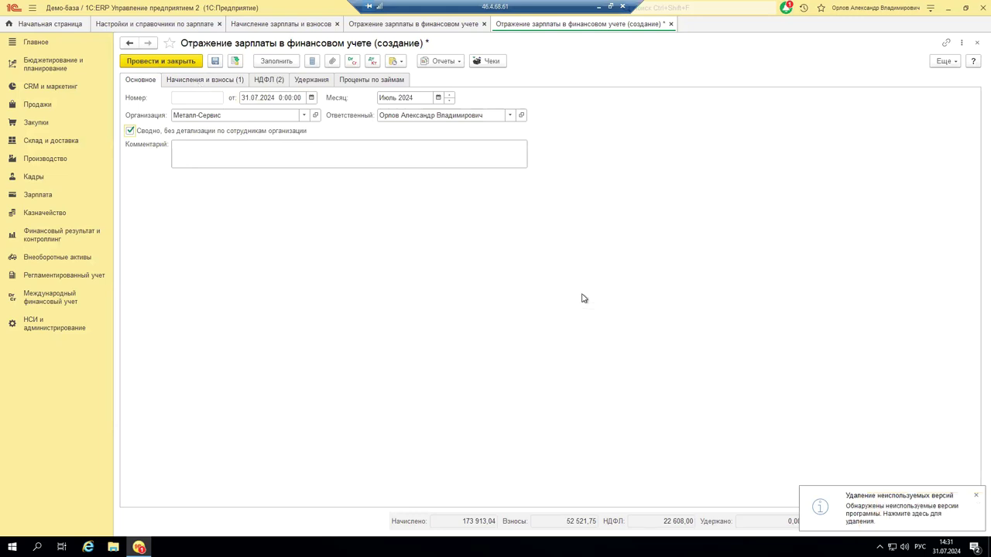
# Show the employees behind the accrual row and set the receiving department to «Участок столярный» for both of them
pyautogui.click(185, 81)
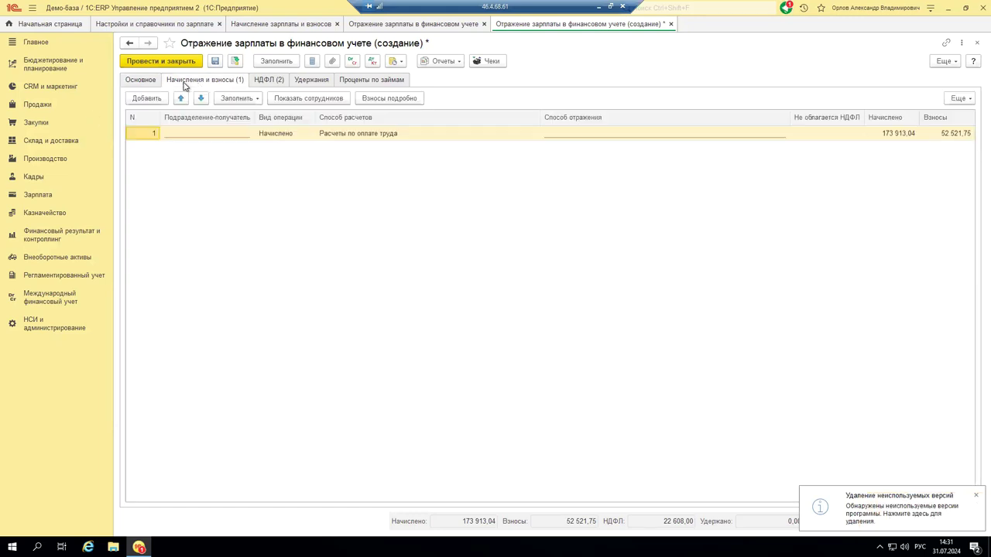
pyautogui.click(294, 98)
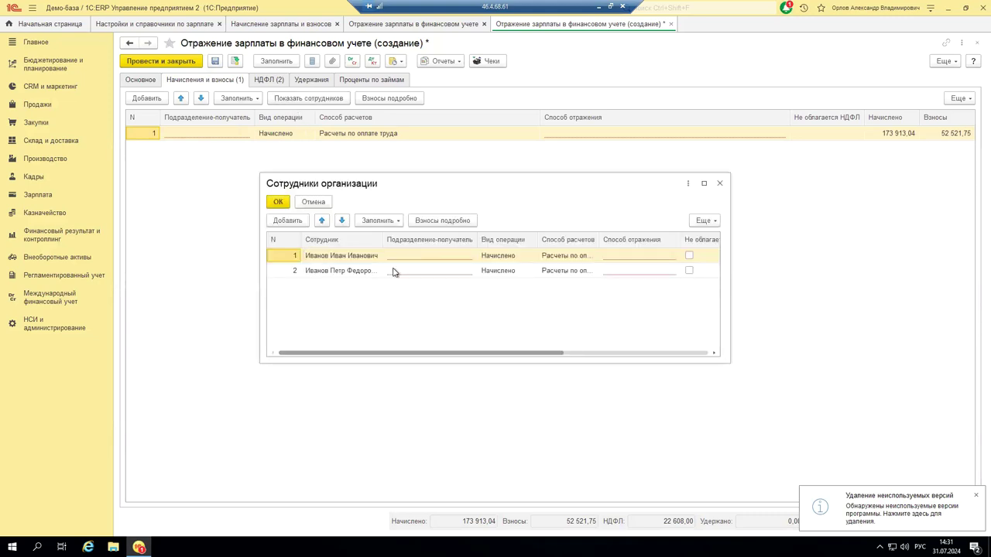
pyautogui.moveTo(447, 356); pyautogui.dragTo(670, 367)
pyautogui.moveTo(588, 367); pyautogui.dragTo(341, 369)
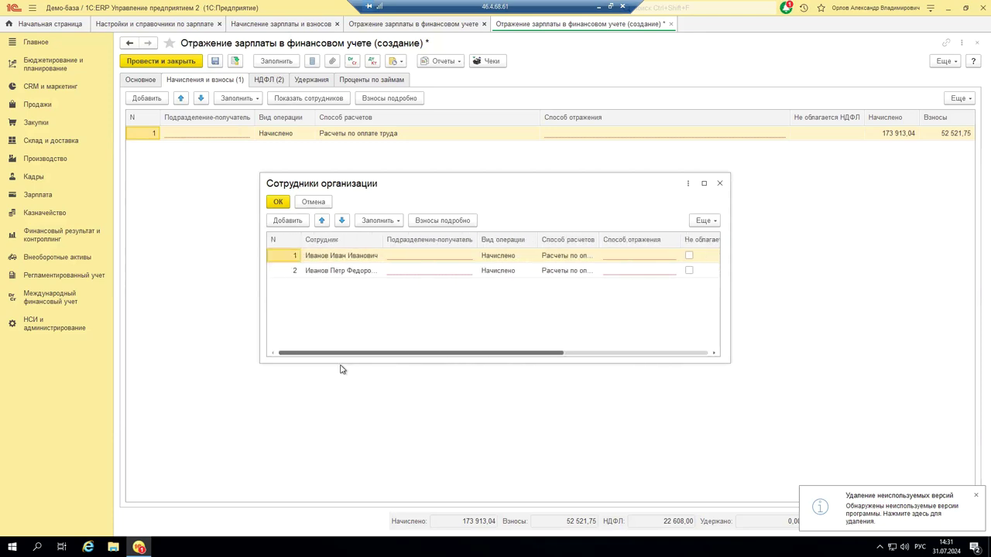
pyautogui.click(458, 258)
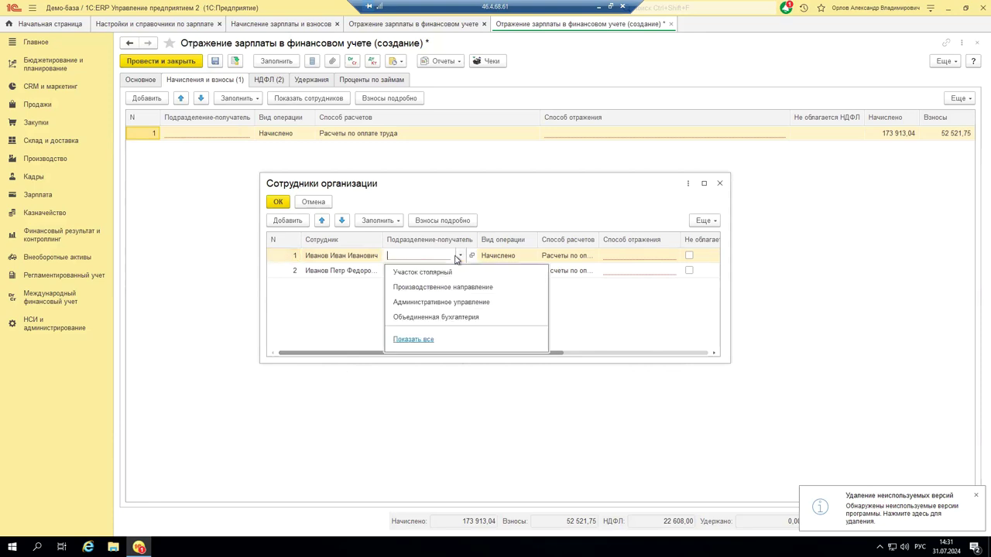
pyautogui.click(404, 273)
pyautogui.click(439, 270)
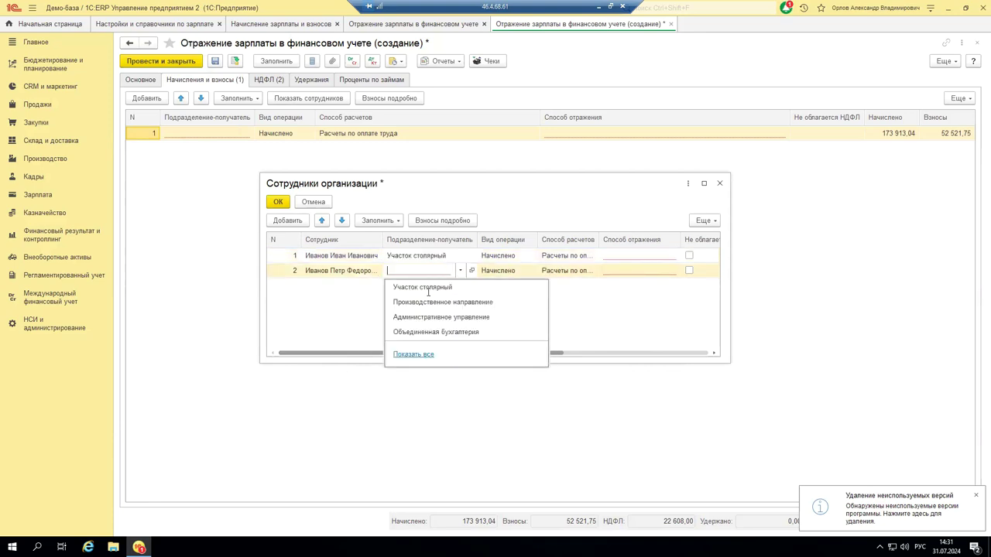
pyautogui.click(406, 288)
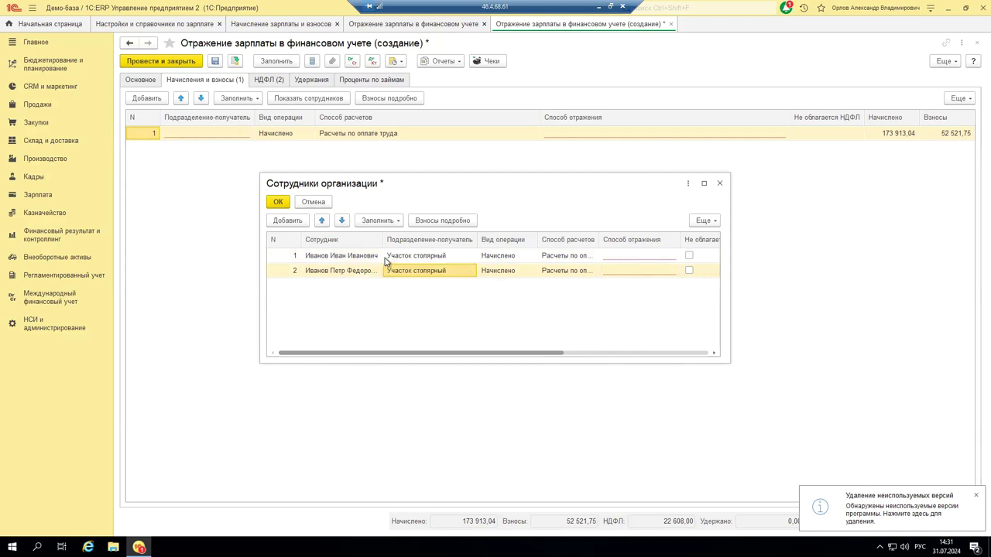
# Set the first employee's reflection method to «Заработная плата производственных рабочих», chosen from the full list of methods
pyautogui.moveTo(500, 355); pyautogui.dragTo(603, 355)
pyautogui.doubleClick(480, 255)
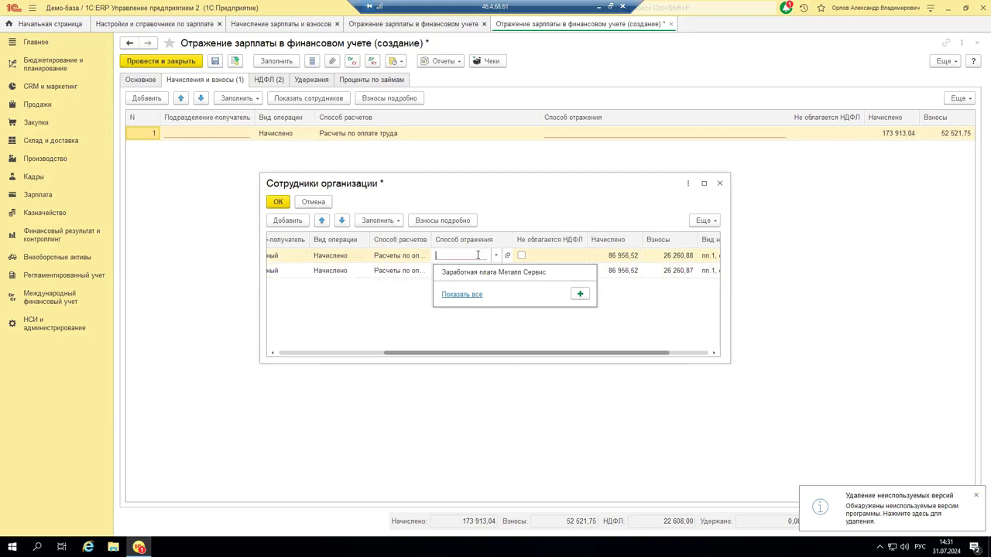
pyautogui.click(468, 294)
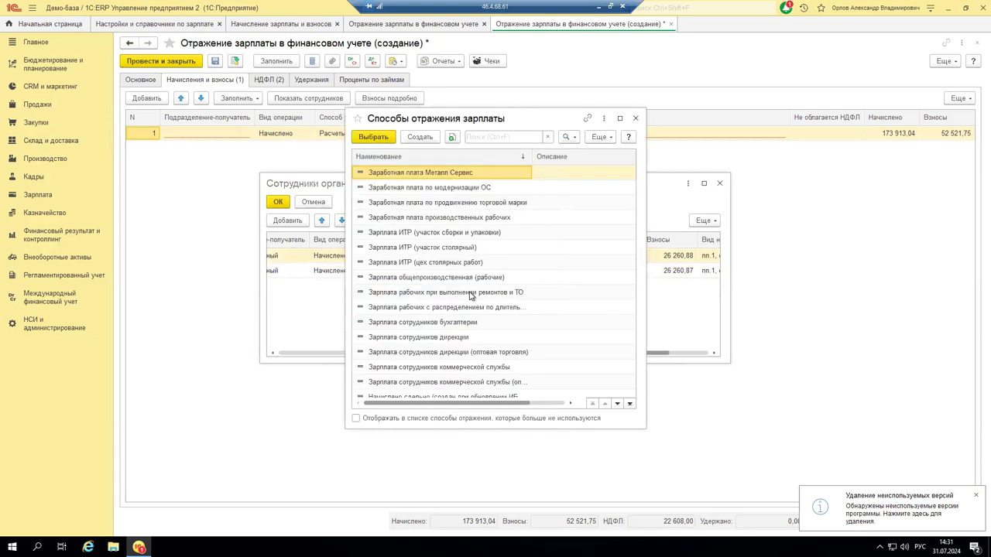
pyautogui.click(619, 118)
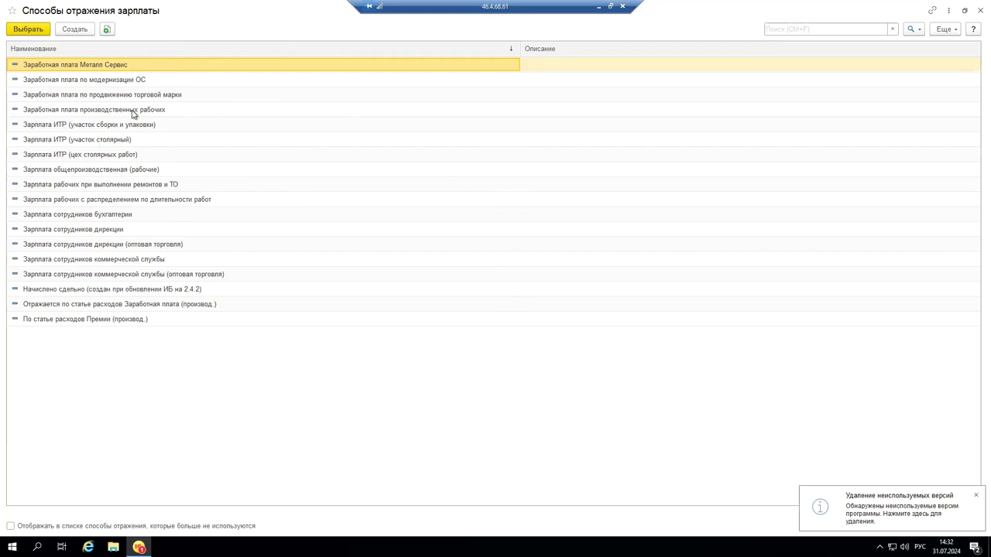
pyautogui.doubleClick(68, 114)
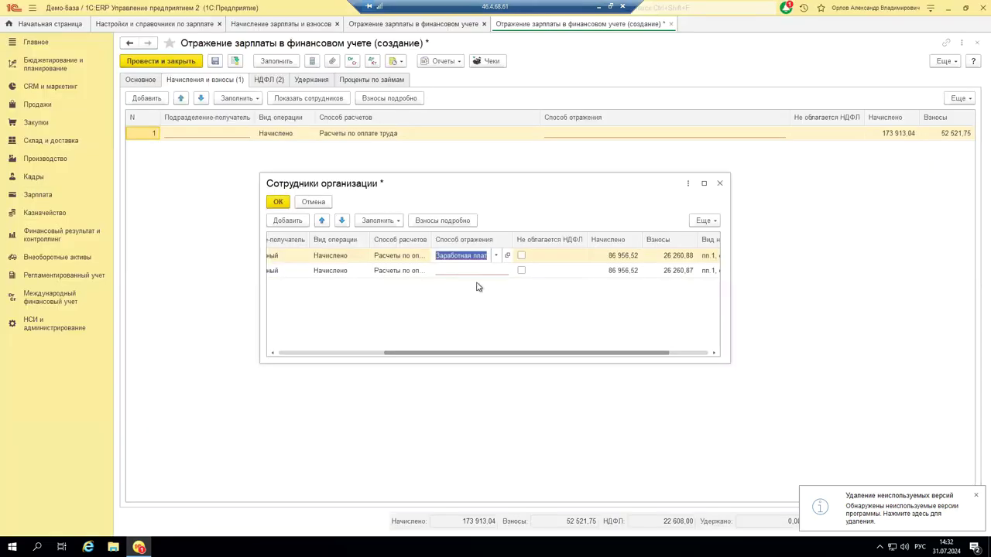
# Set the second employee's reflection method to «Заработная плата по модернизации ОС», chosen from the full list of methods
pyautogui.click(462, 275)
pyautogui.click(461, 275)
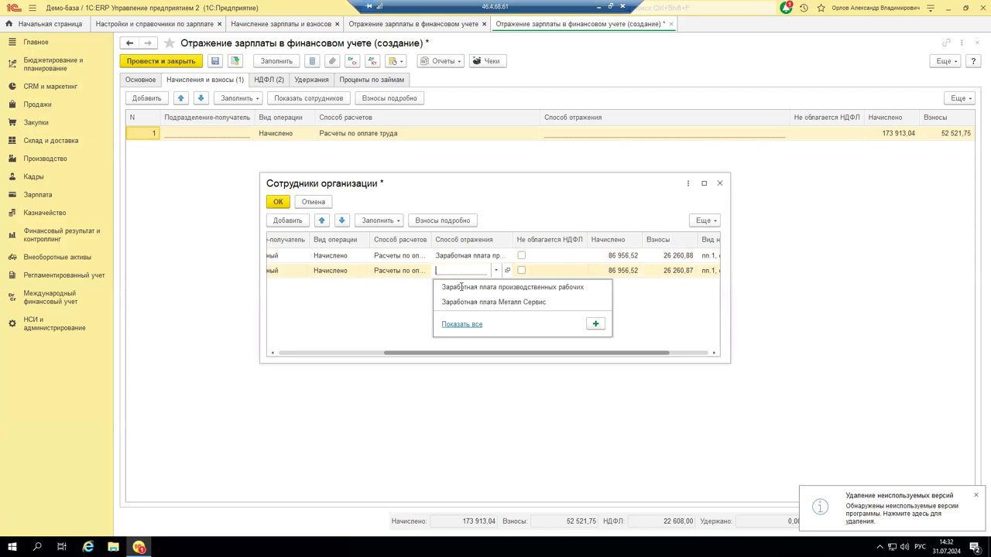
pyautogui.click(468, 325)
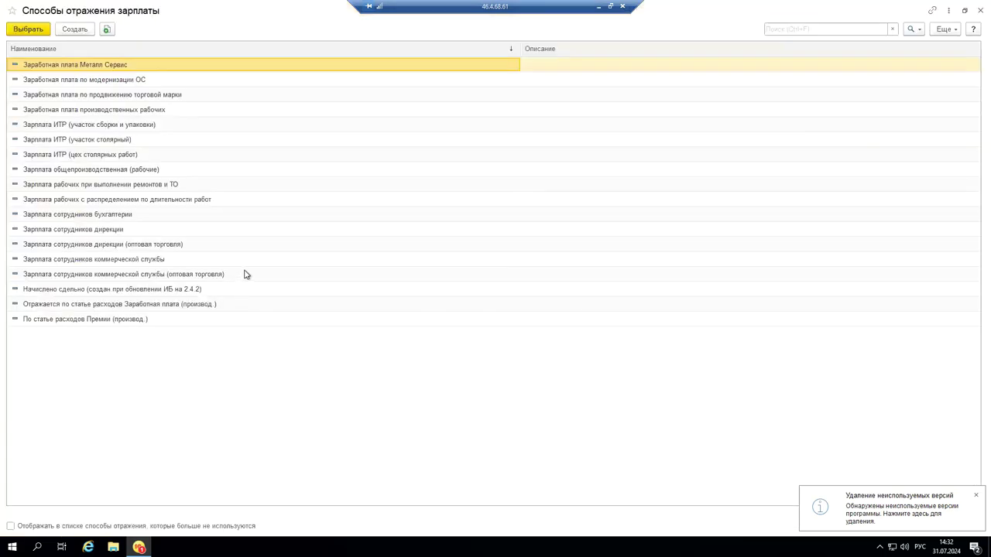
pyautogui.doubleClick(100, 79)
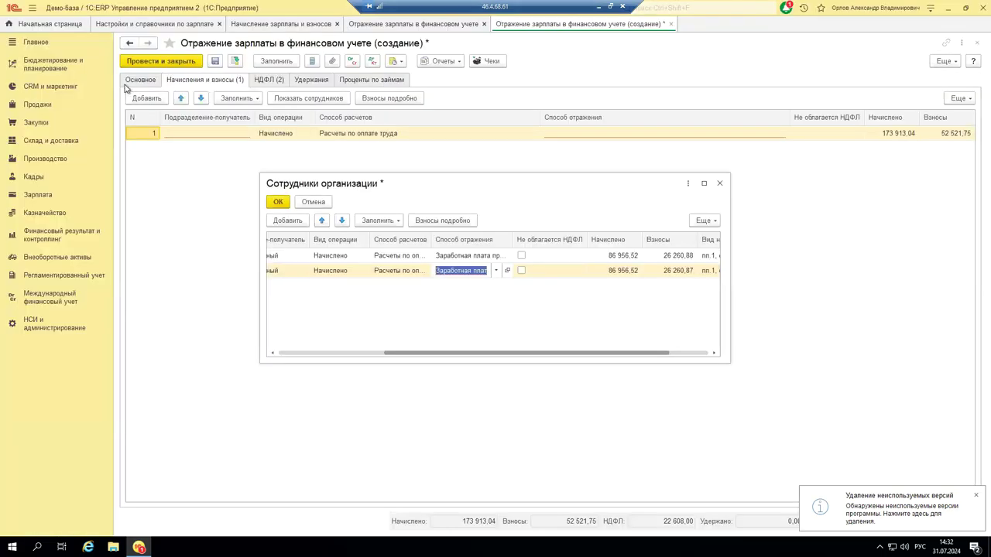
pyautogui.click(410, 288)
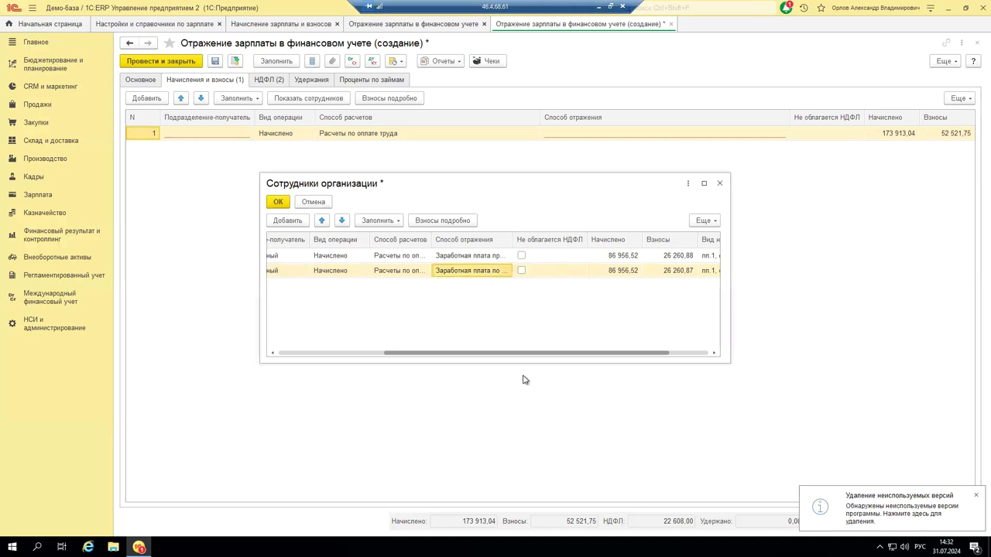
# Show the detailed contributions of both employees and examine the single-tariff and ФСС accident amounts and the tax accrual type
pyautogui.moveTo(527, 355); pyautogui.dragTo(627, 356)
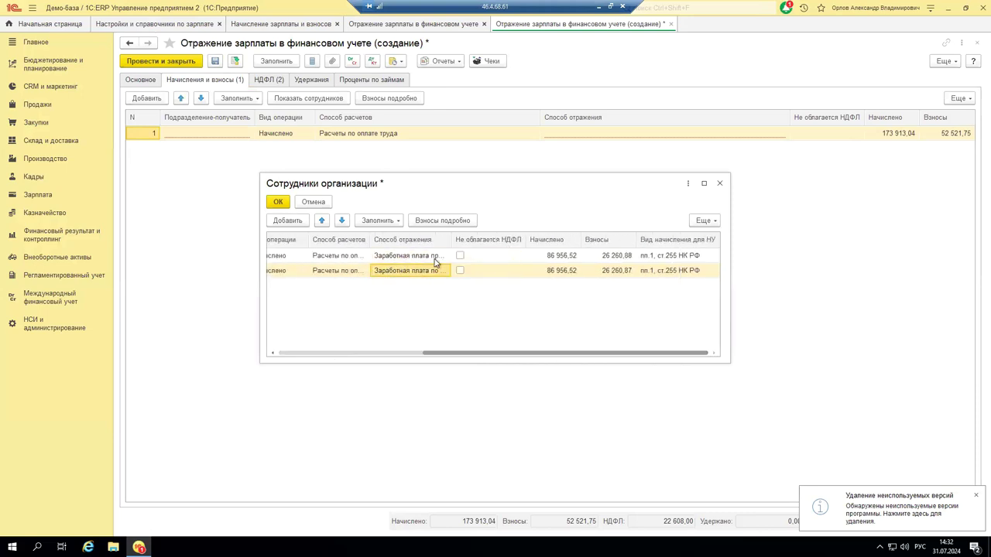
pyautogui.moveTo(479, 357); pyautogui.dragTo(350, 359)
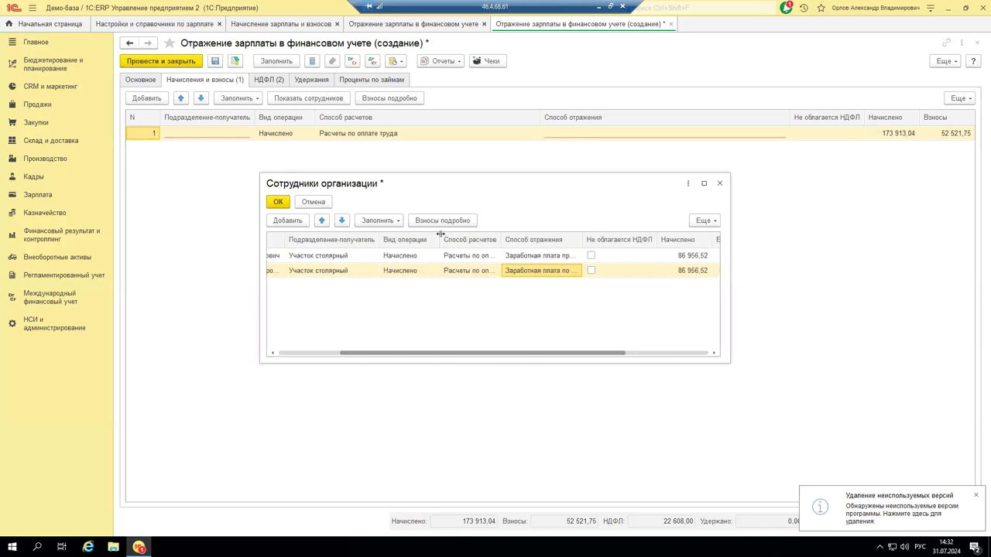
pyautogui.click(442, 221)
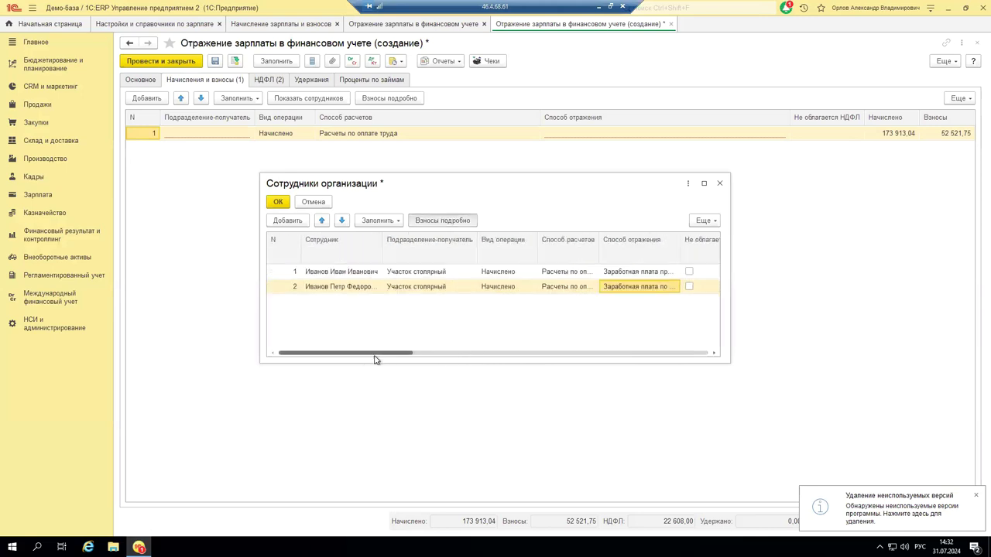
pyautogui.moveTo(377, 357); pyautogui.dragTo(488, 374)
pyautogui.click(492, 271)
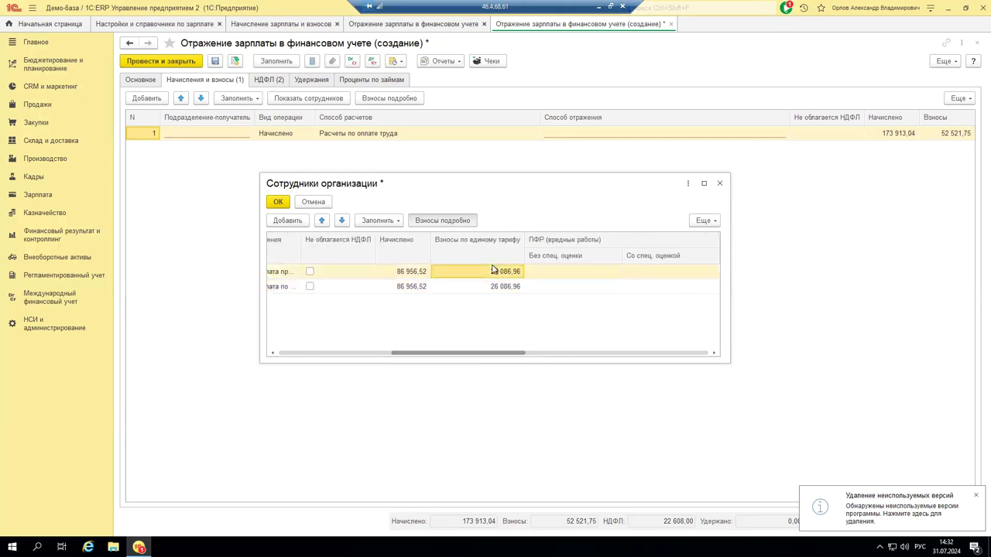
pyautogui.click(489, 285)
pyautogui.moveTo(494, 356); pyautogui.dragTo(669, 347)
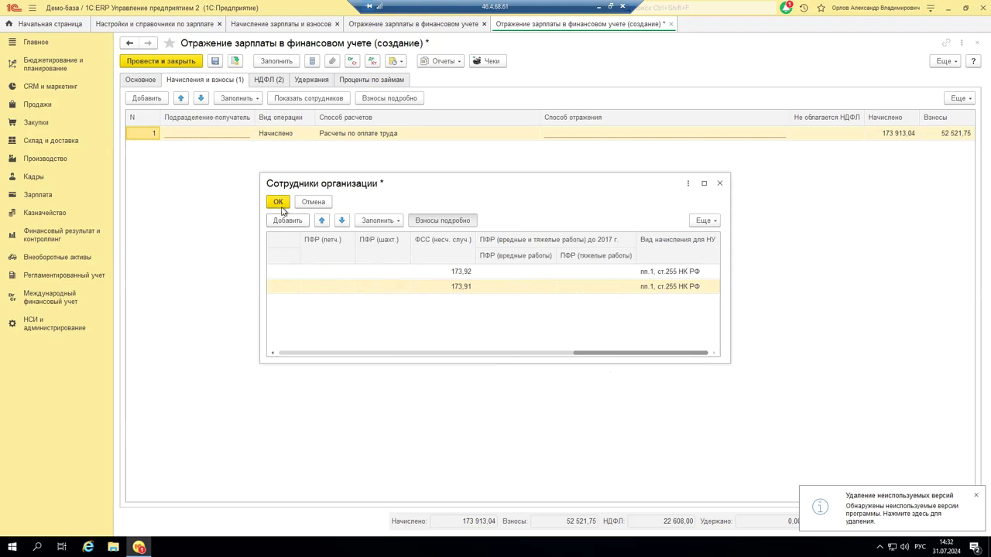
# Confirm the employee breakdown and review the document's НДФЛ, deductions and loan interest data
pyautogui.click(280, 202)
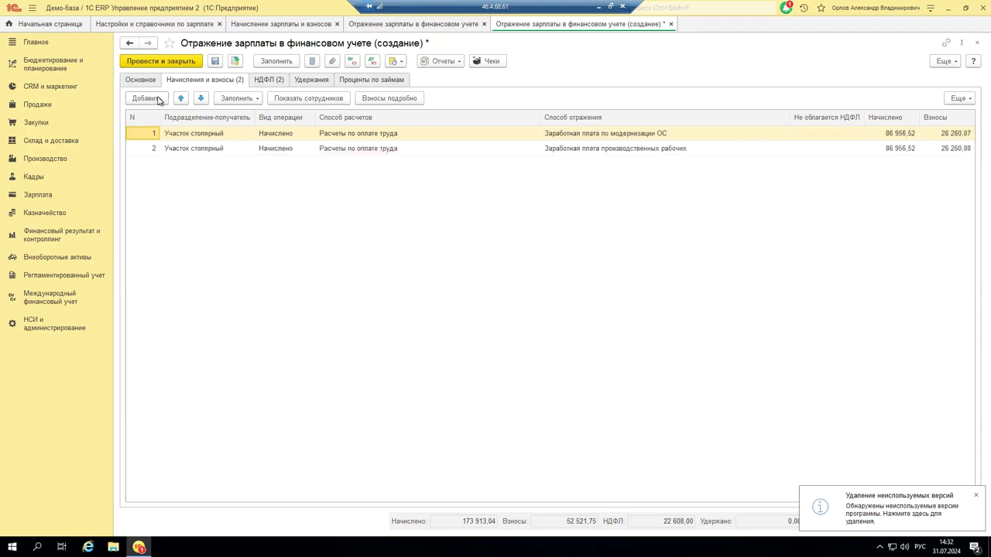
pyautogui.click(271, 79)
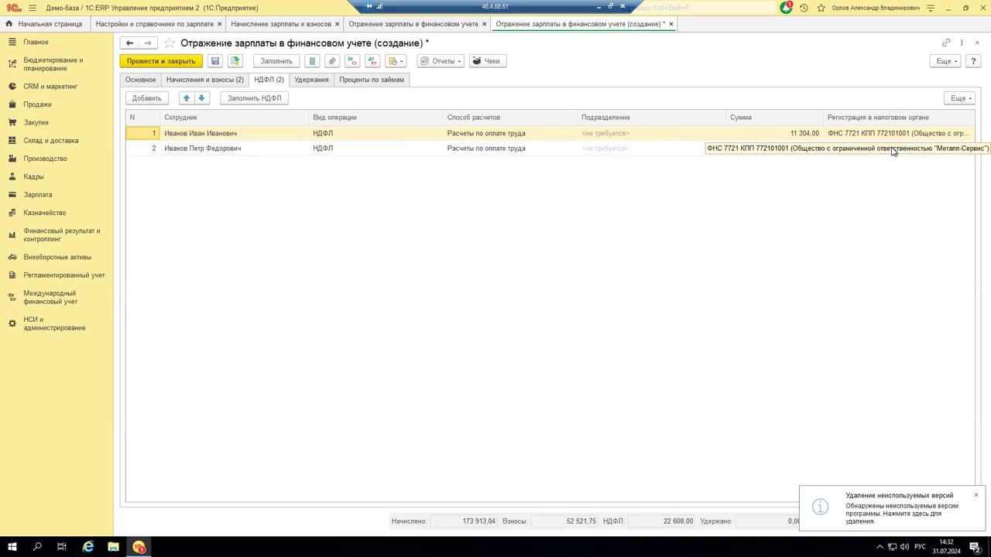
pyautogui.click(302, 82)
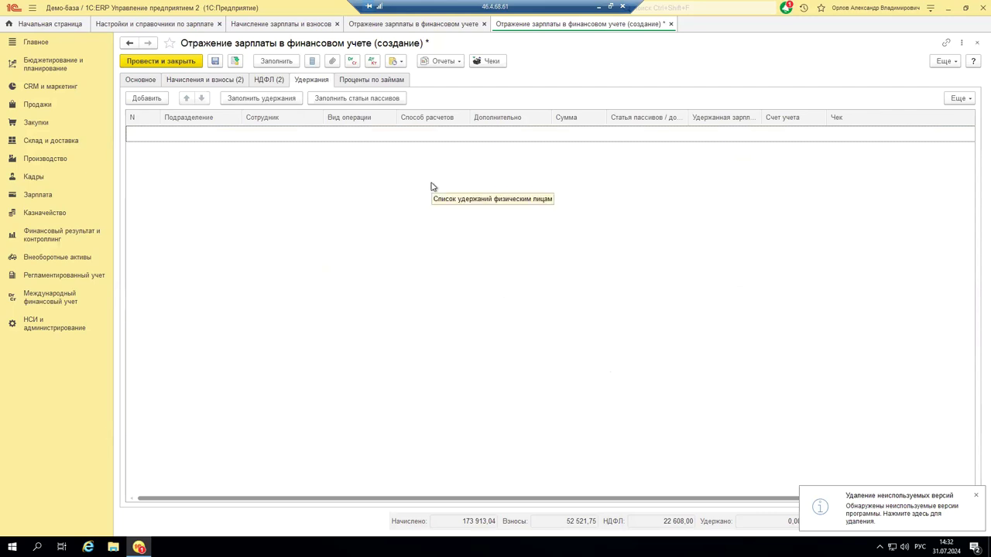
pyautogui.click(389, 83)
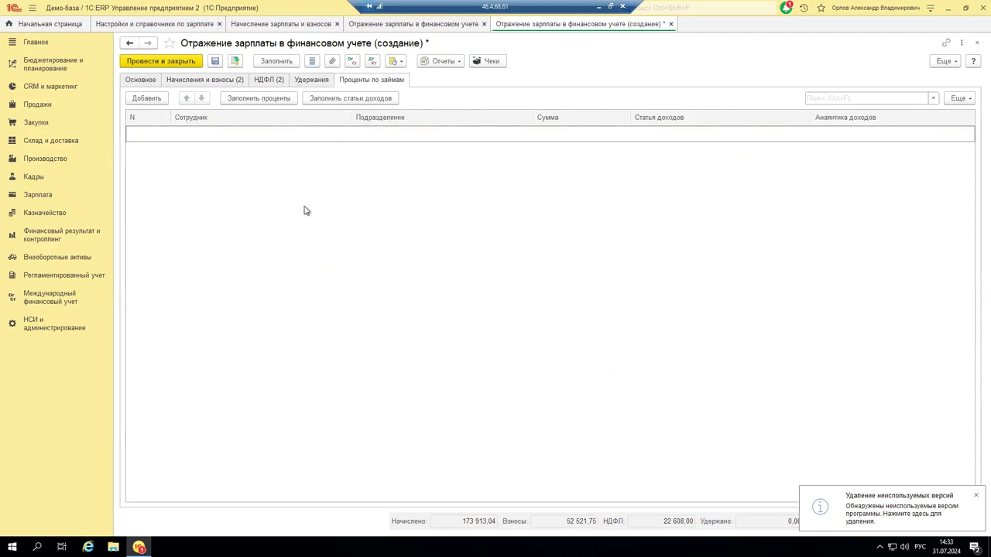
pyautogui.click(313, 80)
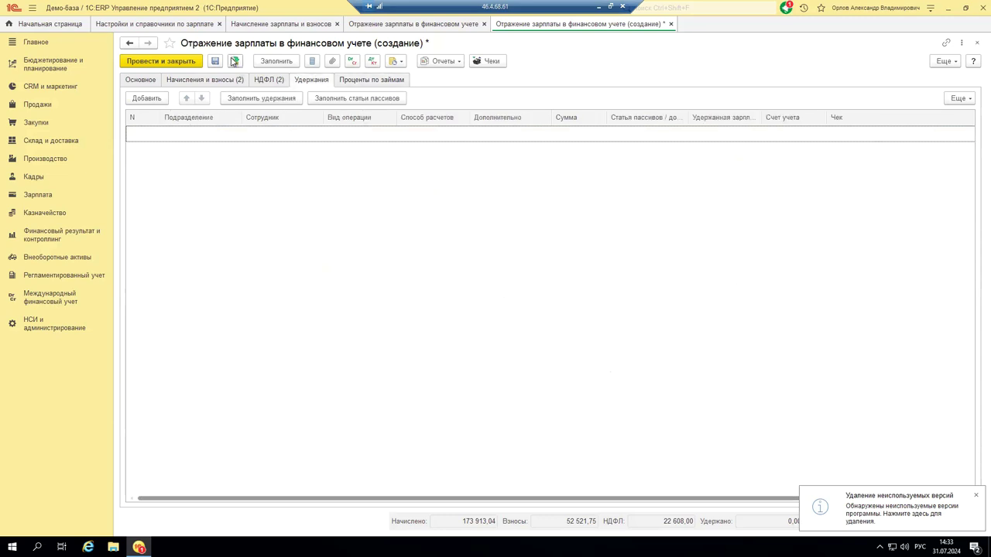
# Post the payroll reflection document and reflect it in regulated accounting from its postings
pyautogui.click(231, 62)
pyautogui.click(392, 62)
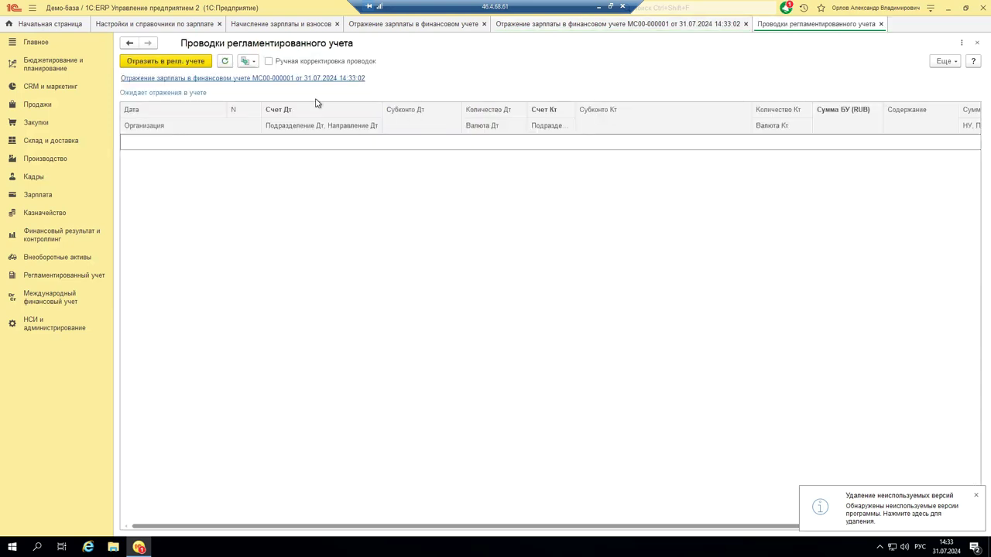
pyautogui.click(159, 62)
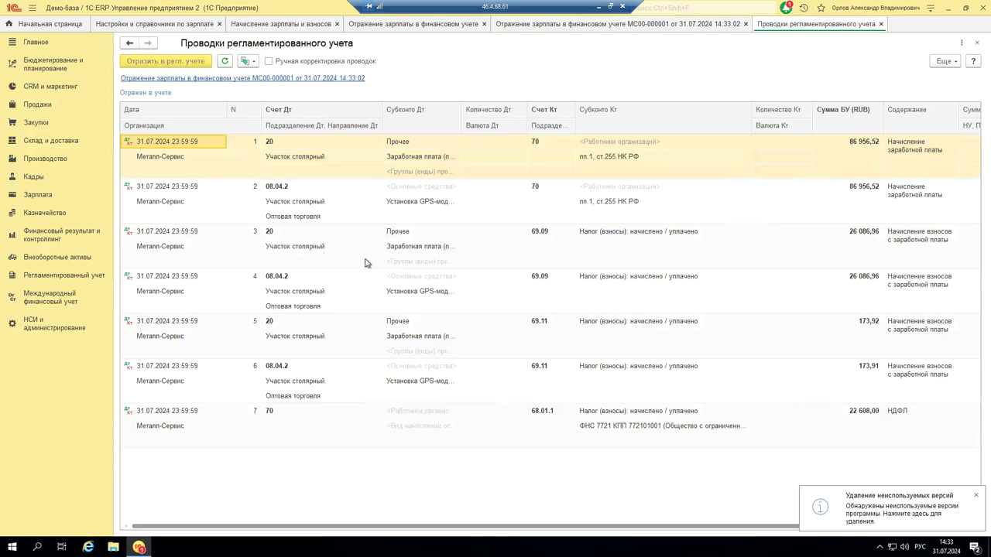
# Examine the debit accounts of the salary and contribution postings, widening the Субконто Дт column to read the cost items
pyautogui.click(281, 143)
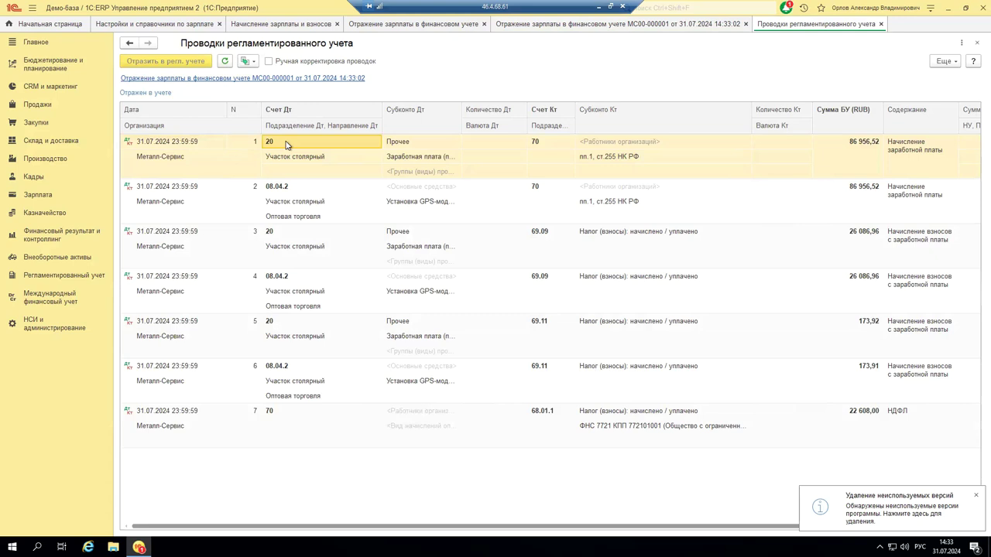
pyautogui.moveTo(481, 109); pyautogui.dragTo(501, 119)
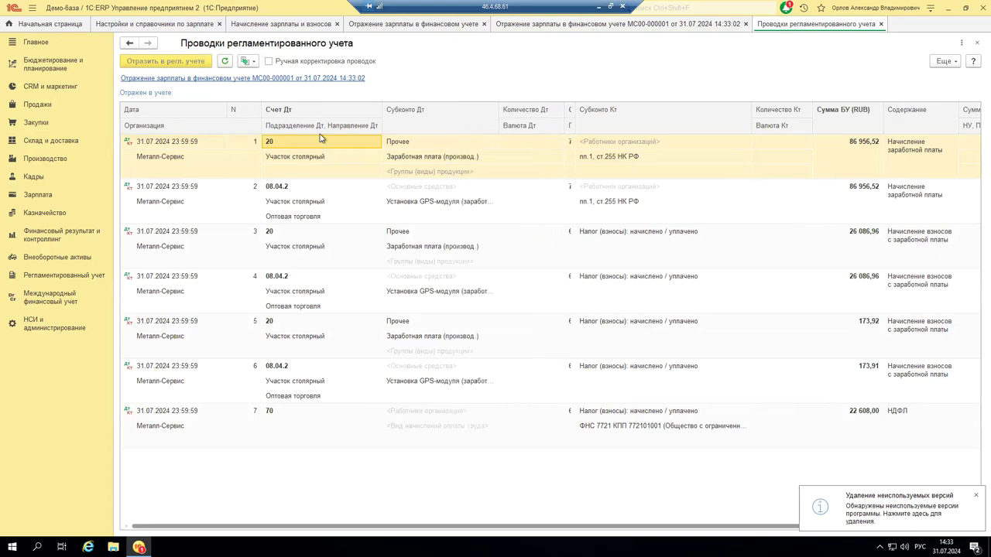
pyautogui.click(283, 189)
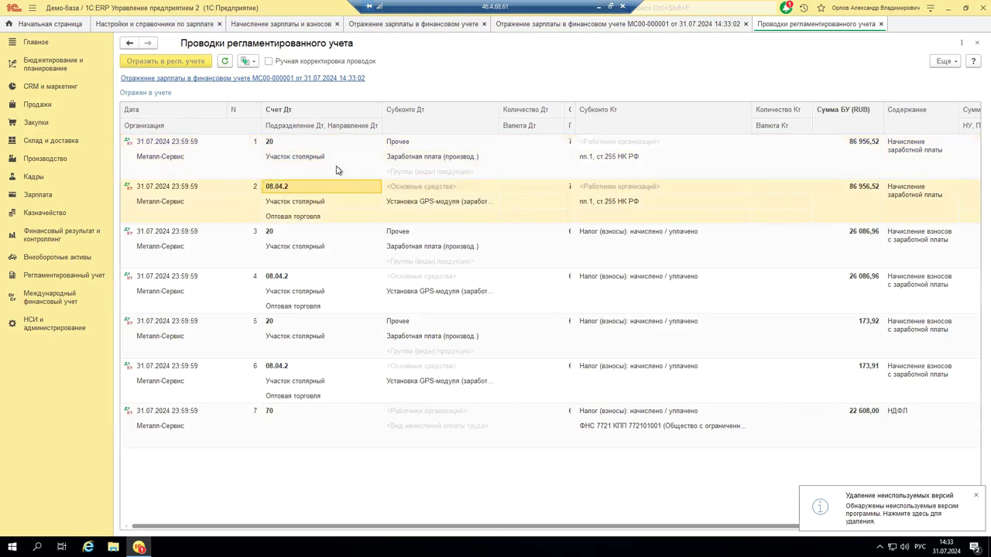
pyautogui.click(281, 240)
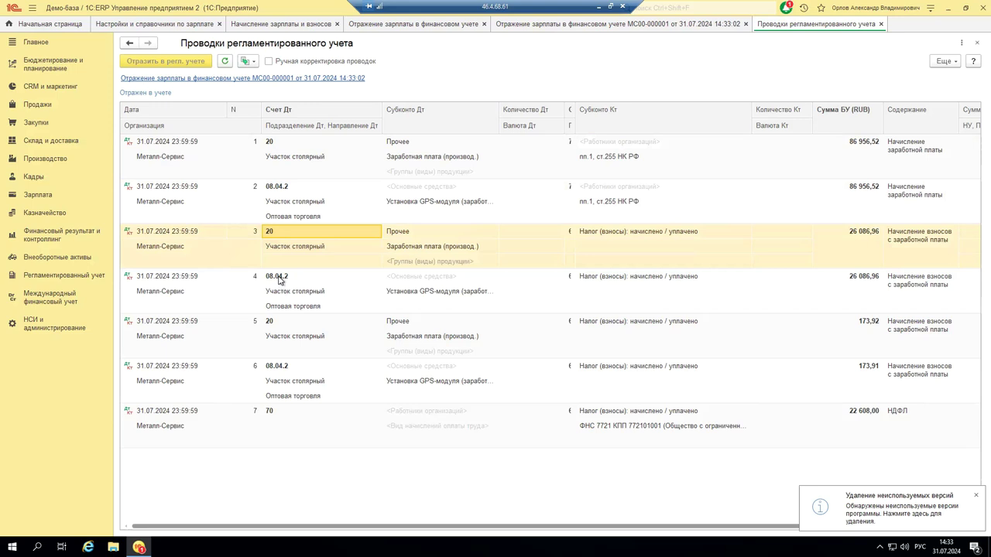
pyautogui.click(280, 280)
pyautogui.click(279, 234)
pyautogui.click(278, 280)
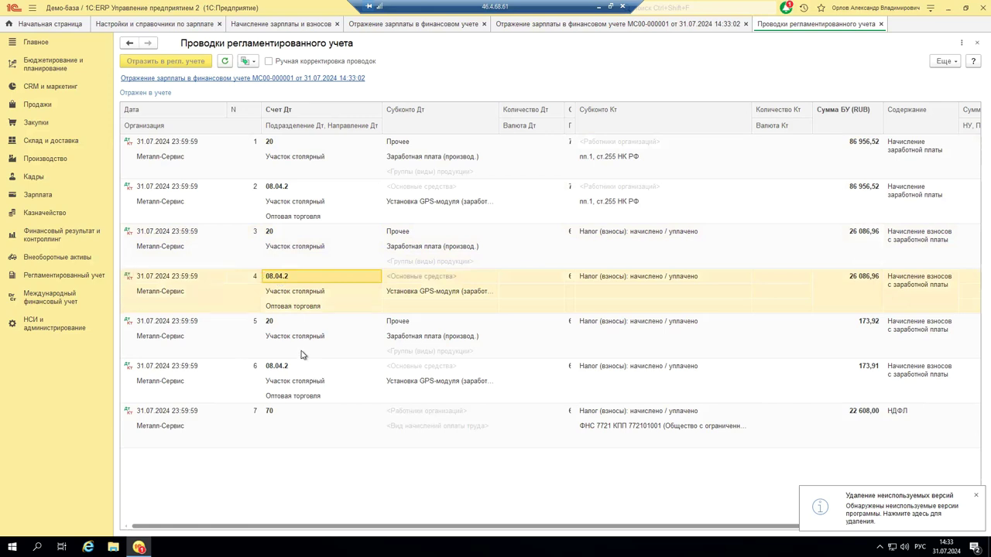
pyautogui.click(294, 324)
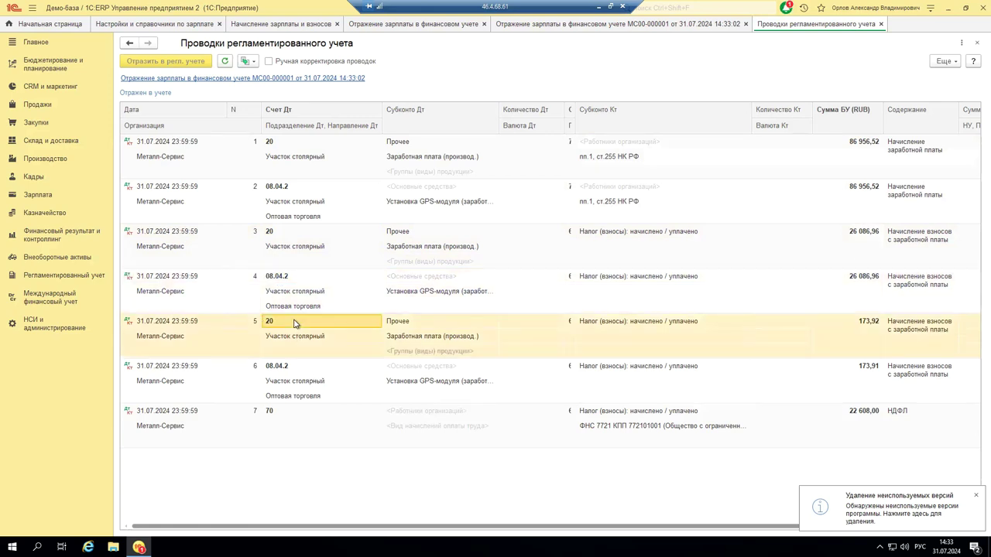
pyautogui.click(277, 368)
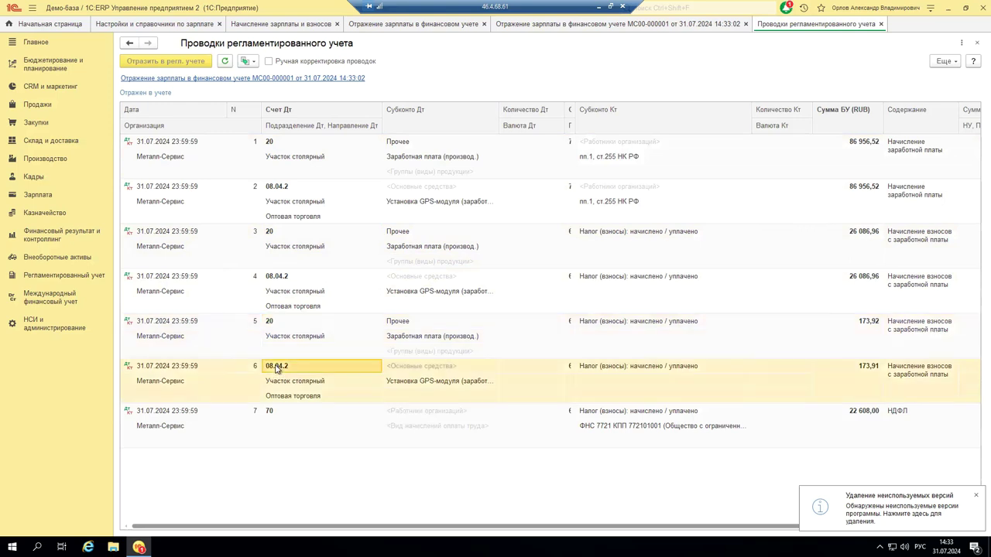
# Widen the Счет Кт column, examine the credit accounts and the НДФЛ posting amount, and close the postings
pyautogui.click(518, 416)
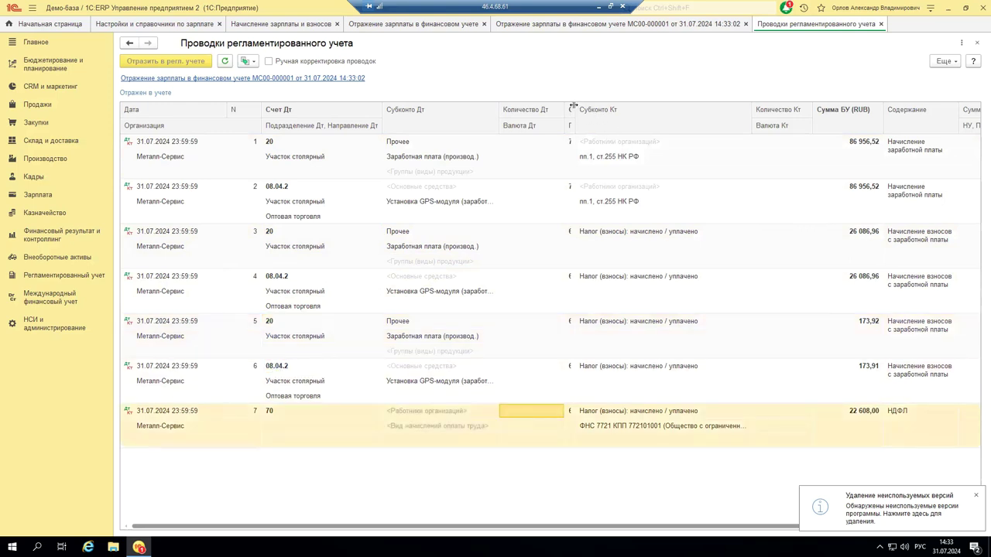
pyautogui.moveTo(585, 101); pyautogui.dragTo(645, 92)
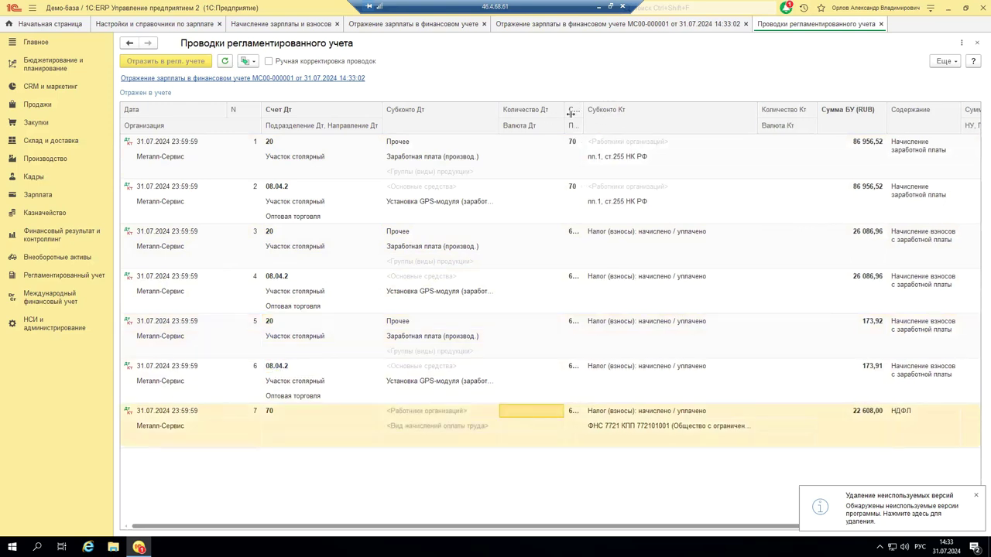
pyautogui.moveTo(592, 116); pyautogui.dragTo(637, 115)
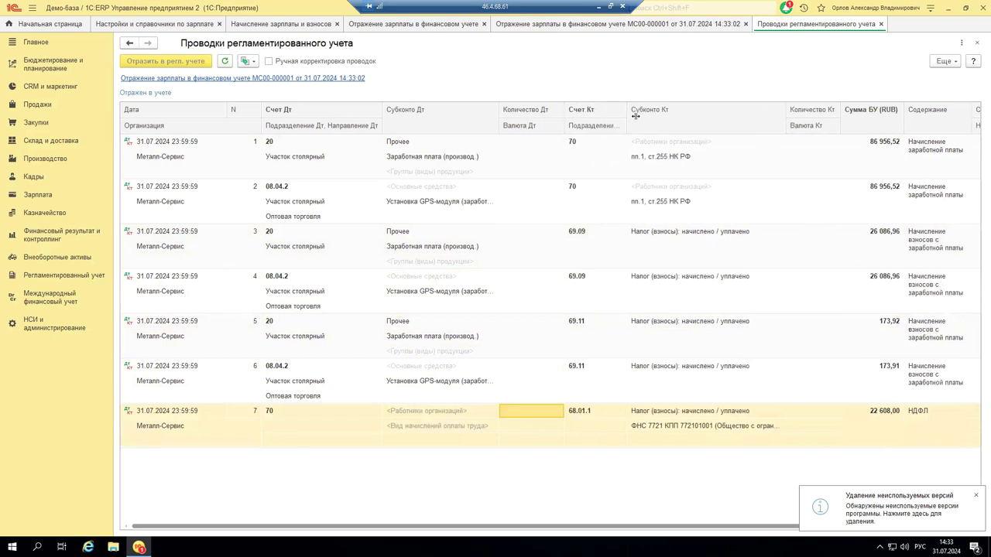
pyautogui.click(878, 419)
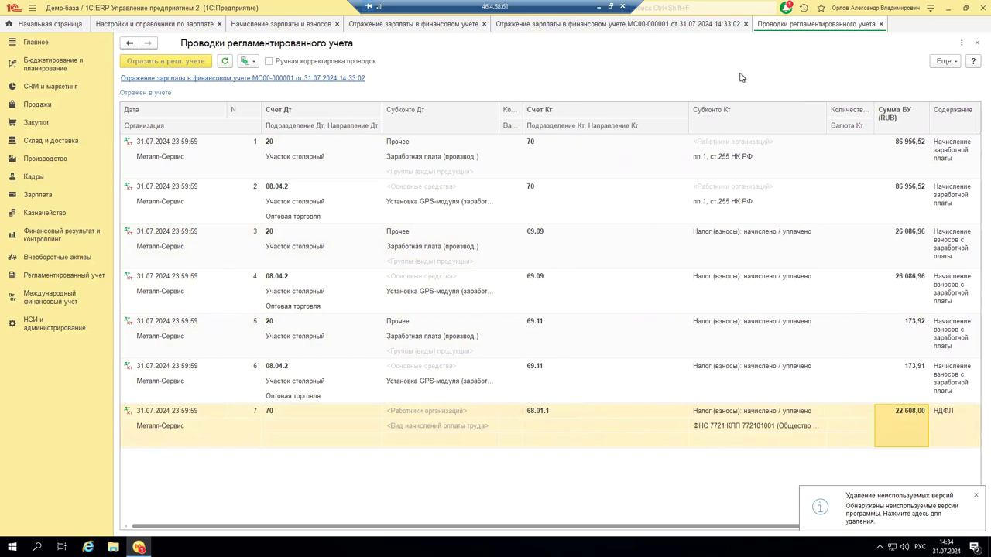
pyautogui.click(881, 24)
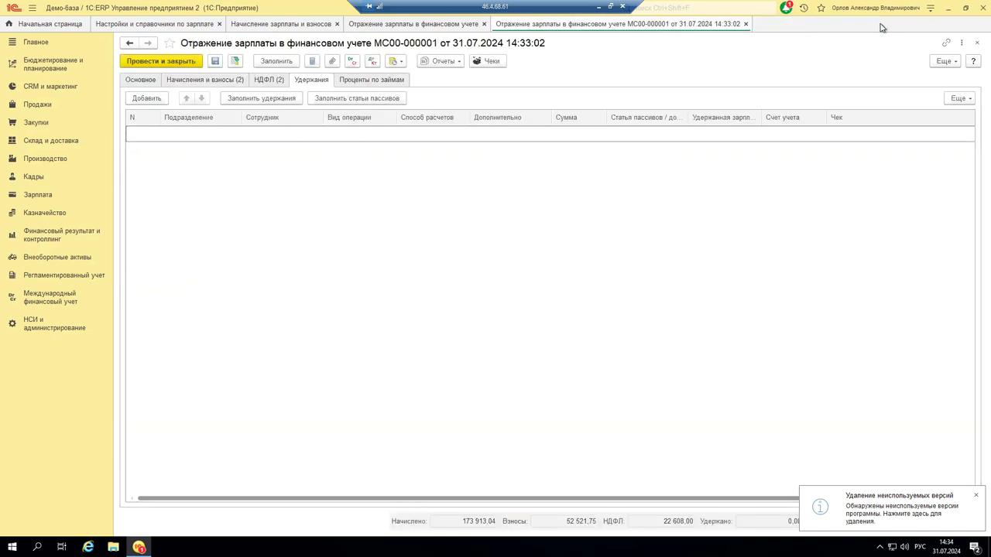
# Switch the document to summary reflection without employee detail, agreeing to delete the employee data
pyautogui.click(443, 60)
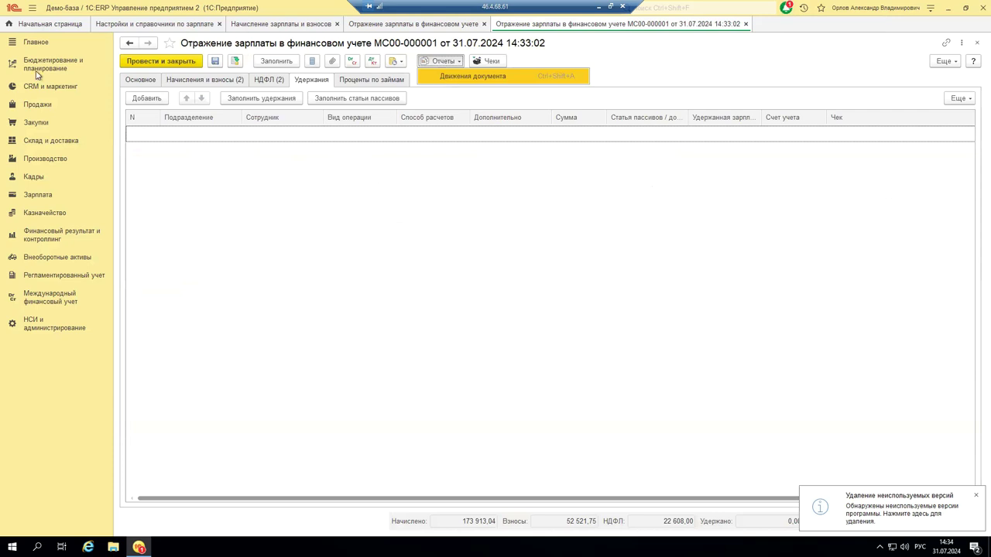
pyautogui.click(138, 83)
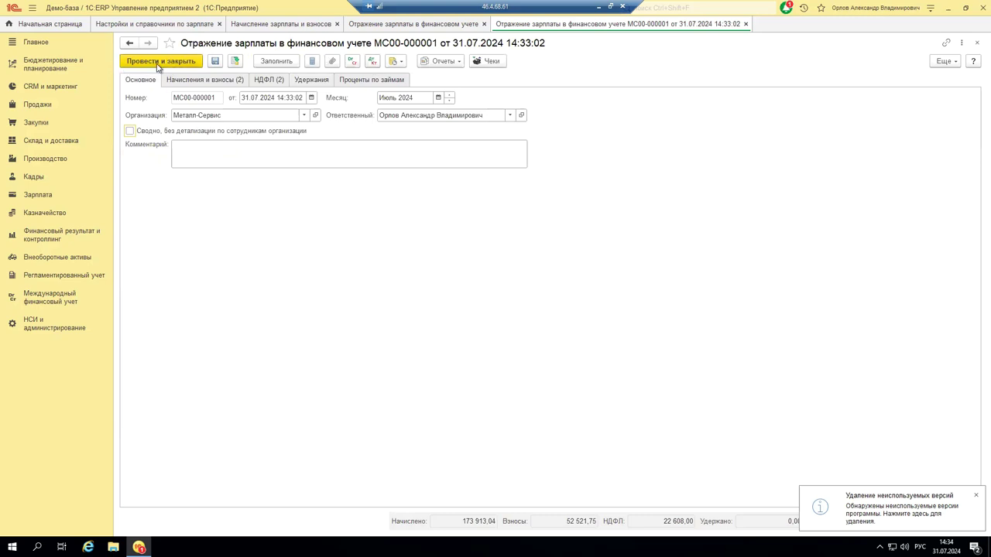
pyautogui.click(220, 81)
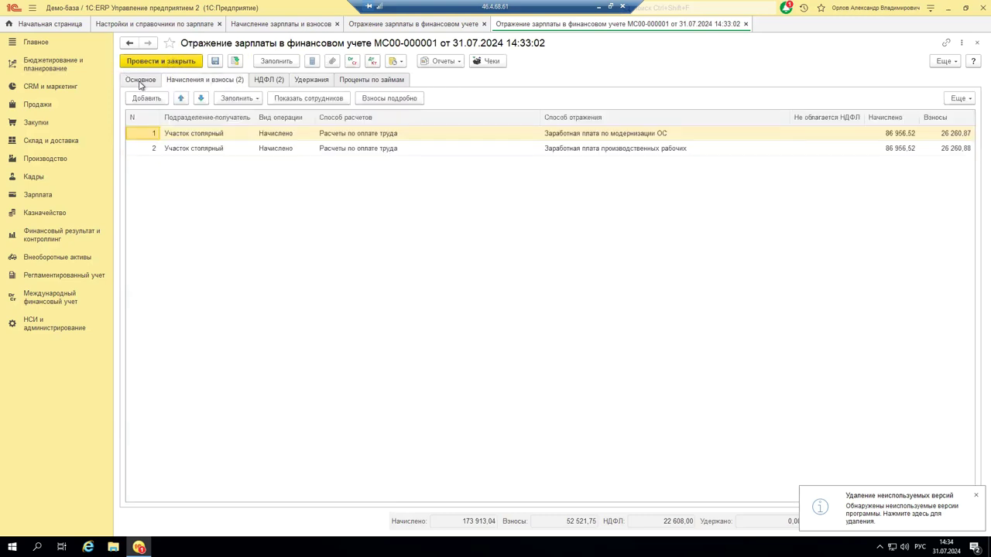
pyautogui.click(140, 83)
pyautogui.click(130, 131)
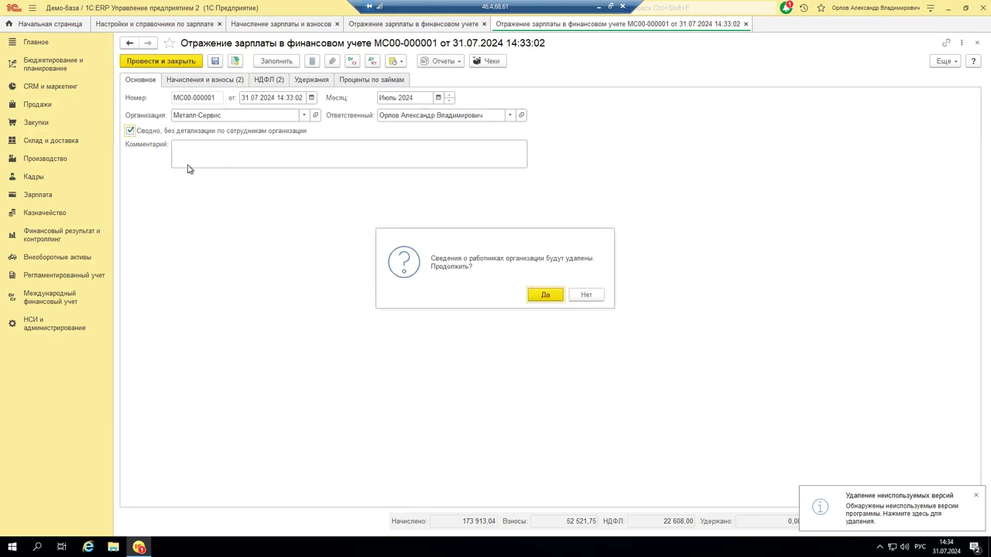
pyautogui.click(554, 299)
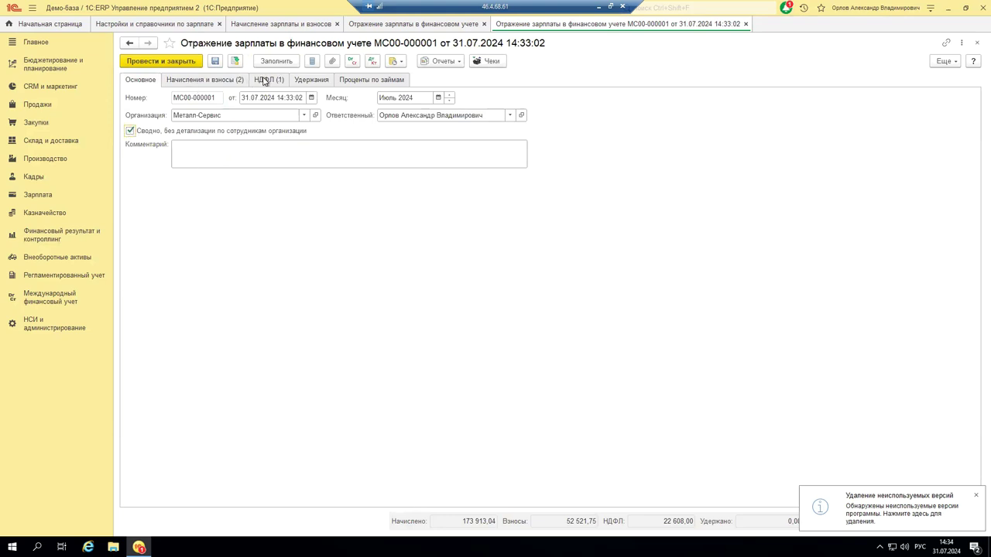
# Show the detailed contributions in the accruals table and refill its accruals, clearing the existing rows
pyautogui.click(215, 82)
pyautogui.click(312, 99)
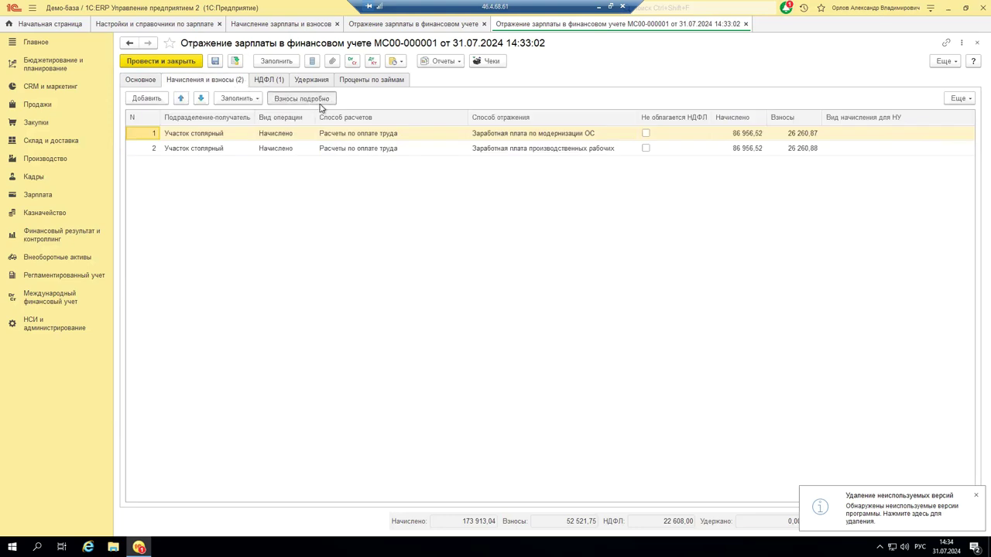
pyautogui.click(255, 100)
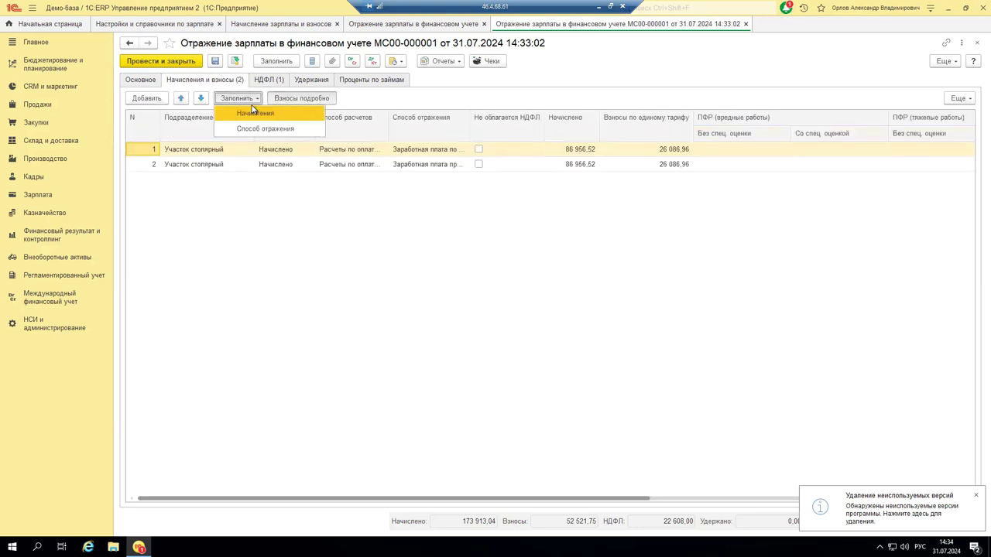
pyautogui.click(254, 114)
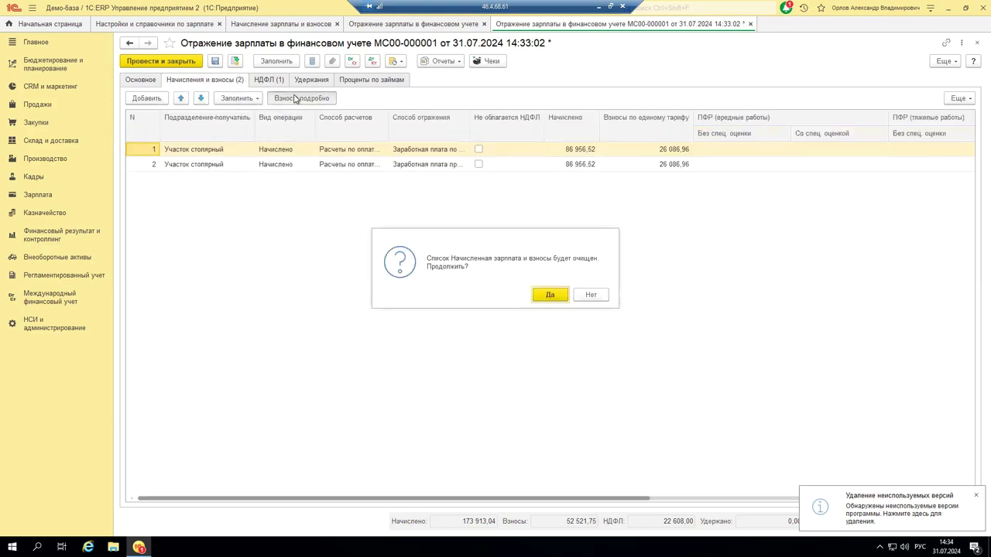
pyautogui.click(549, 295)
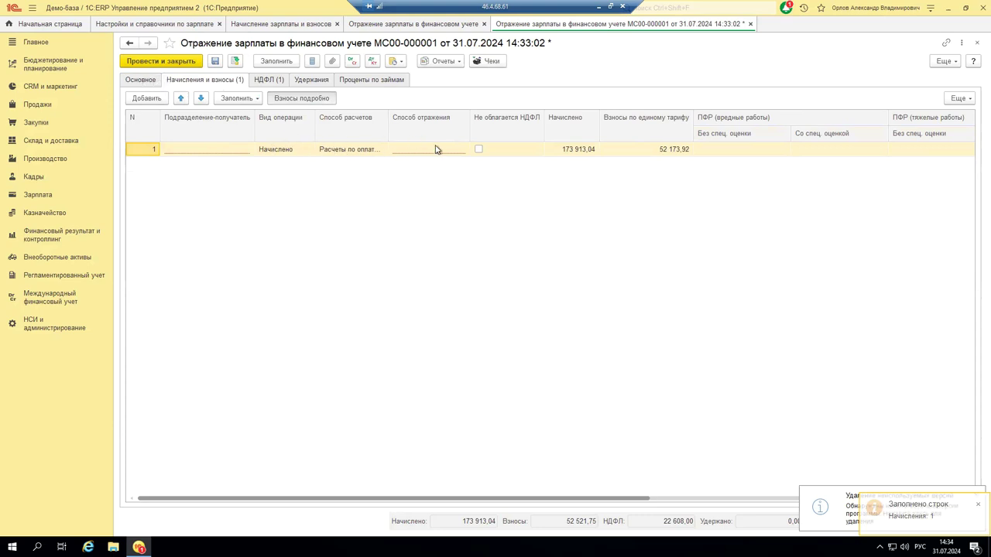
# Close the payroll reflection document without saving the summary-mode changes
pyautogui.hotkey('ctrl', 'pageup')
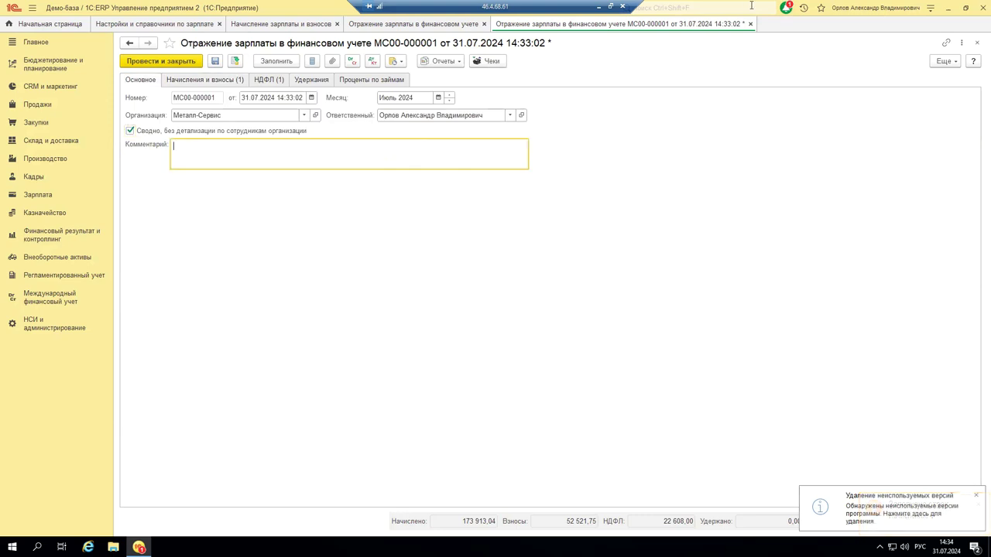
pyautogui.click(751, 24)
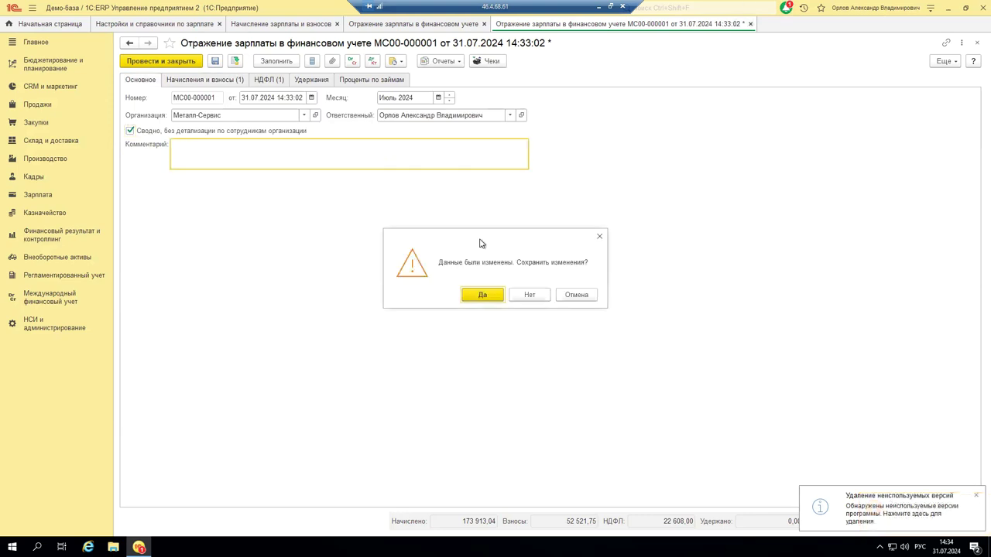
pyautogui.click(531, 298)
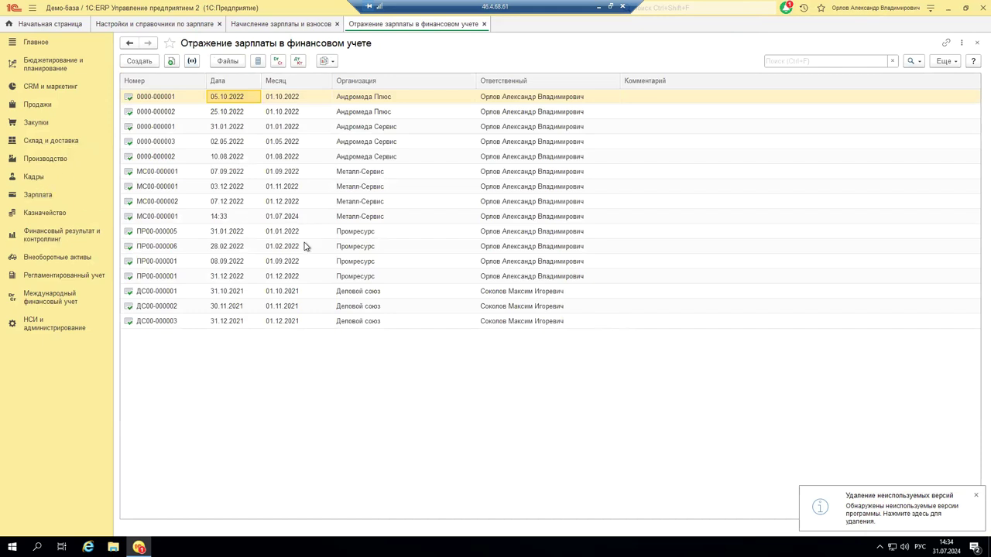
# Open the «Полный свод начислений, удержаний и выплат» report from the payroll reports
pyautogui.click(22, 198)
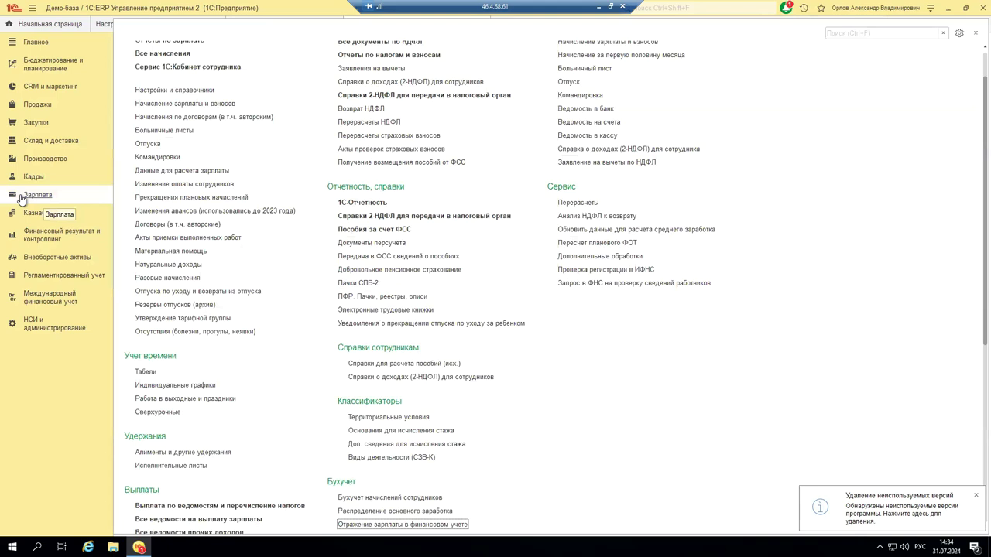
pyautogui.scroll(1, 214, 148)
pyautogui.click(182, 83)
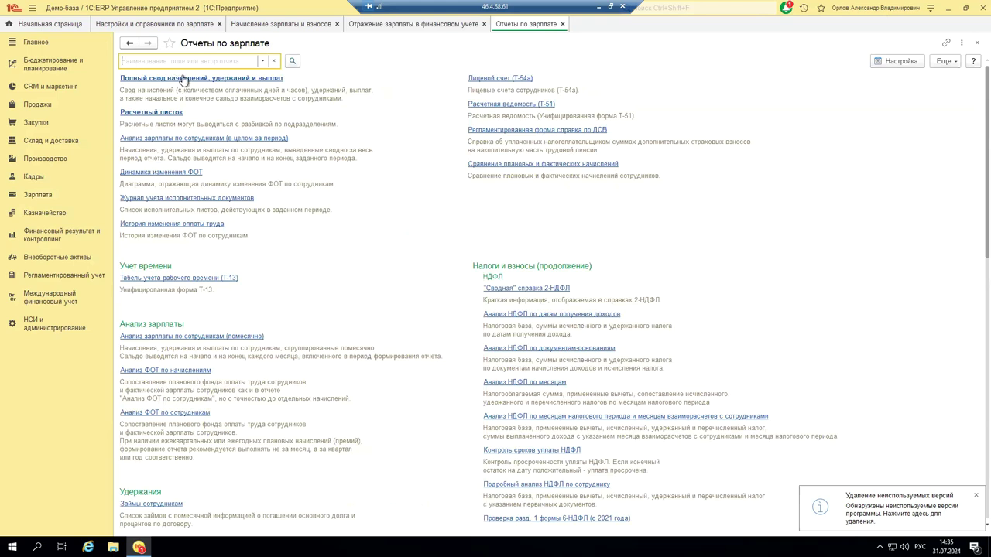
pyautogui.click(183, 80)
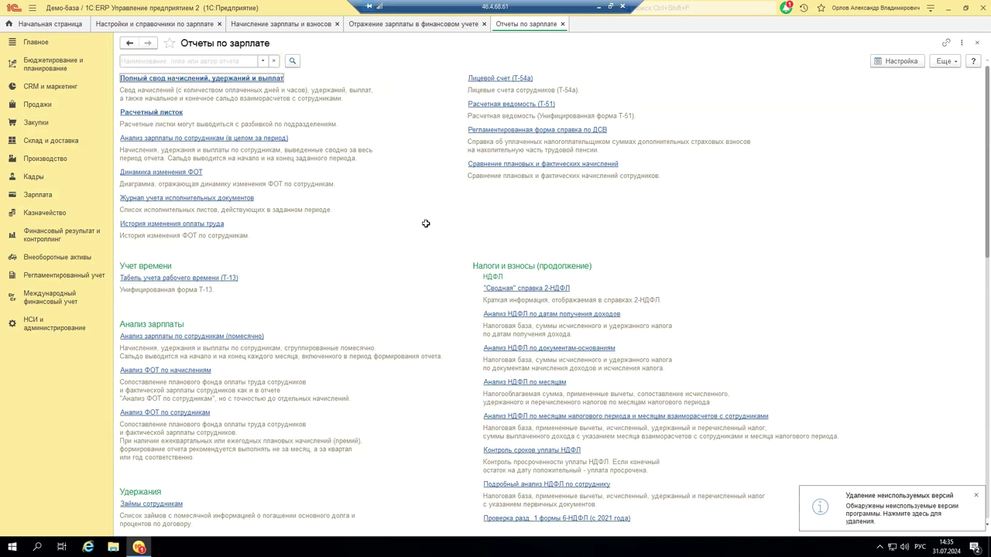
# Generate the full accruals summary for organization «Металл-Сервис» for this month, 01.07.2024 to 31.07.2024
pyautogui.click(568, 64)
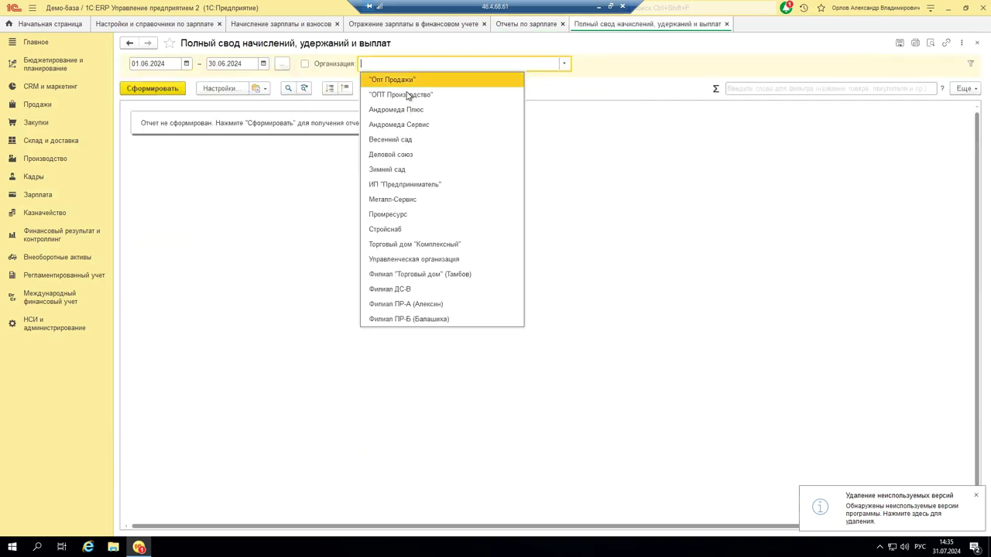
pyautogui.click(393, 199)
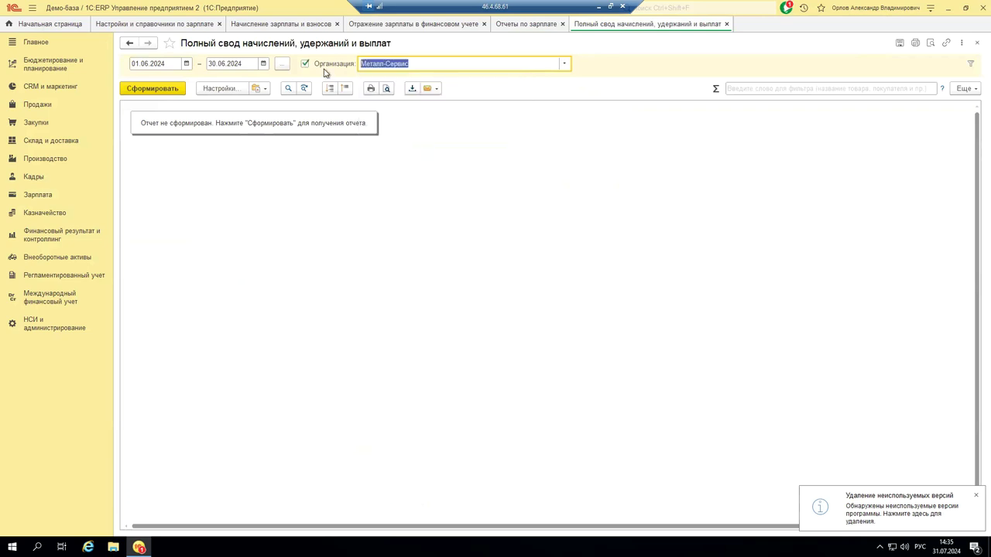
pyautogui.click(284, 65)
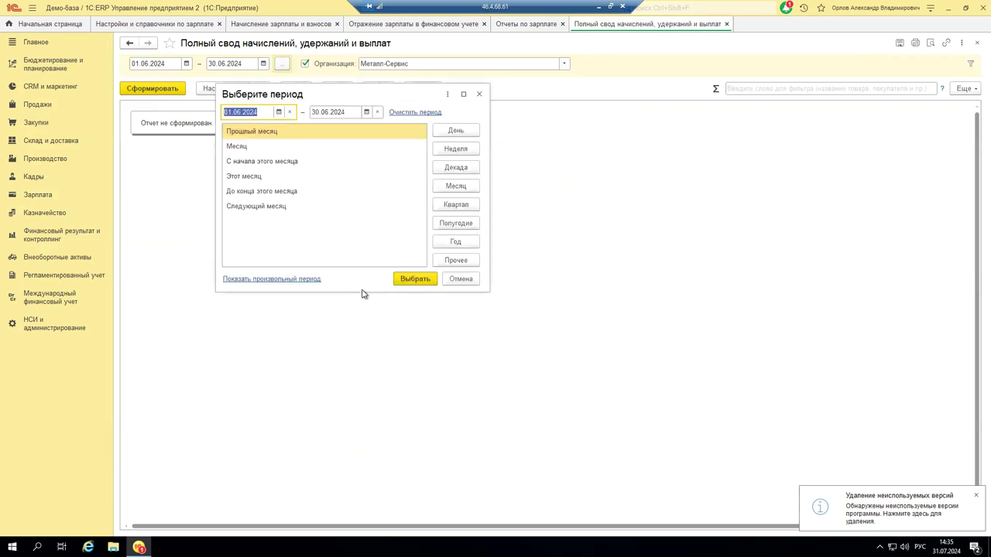
pyautogui.click(456, 187)
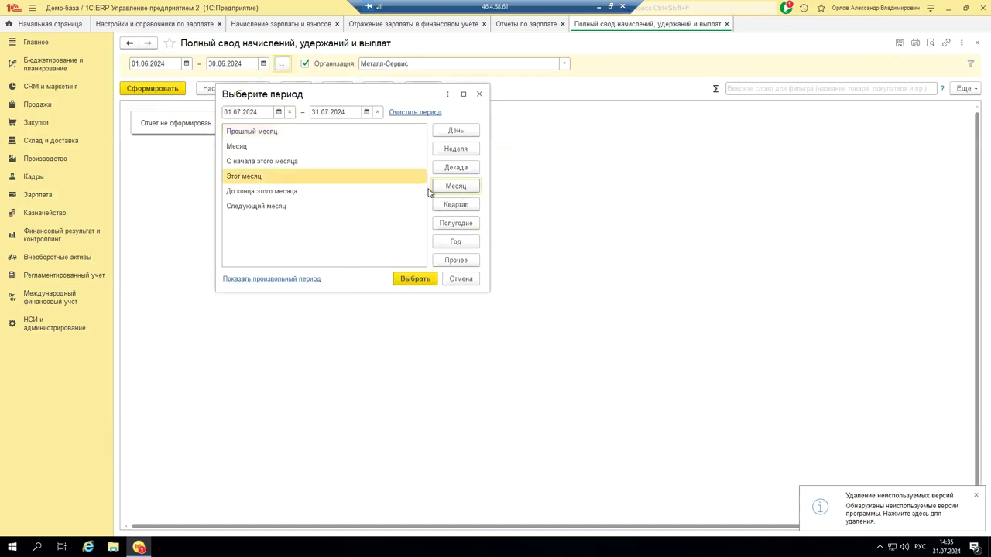
pyautogui.click(421, 280)
pyautogui.click(147, 91)
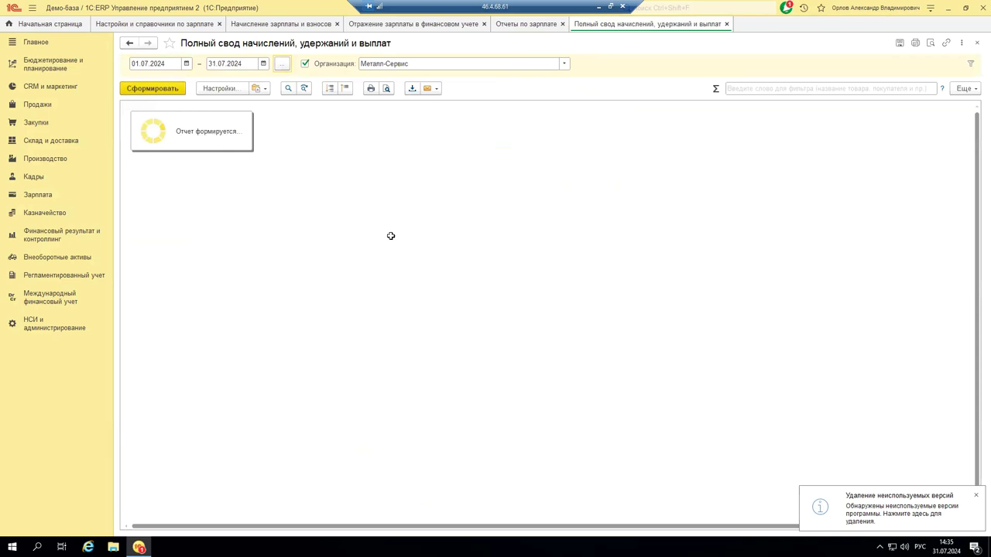
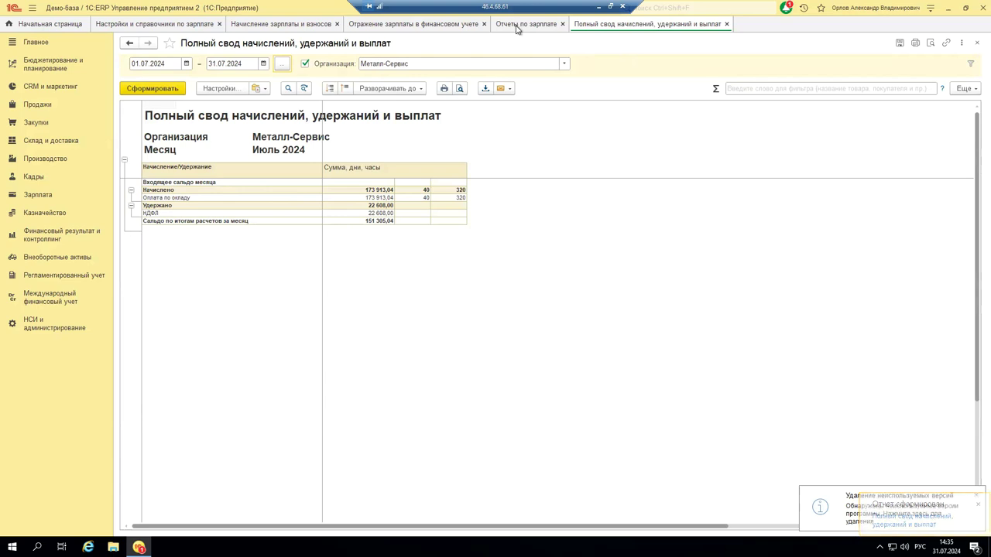
# Generate the «Расчетный листок» report for «Металл-Сервис» for July 2024 and check the company's closing debt to the employee
pyautogui.click(517, 27)
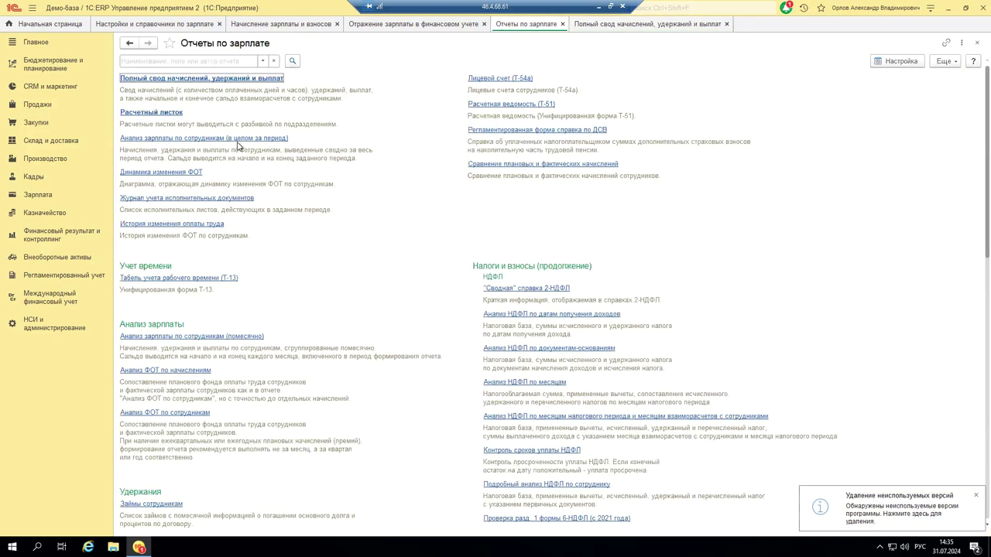
pyautogui.click(148, 116)
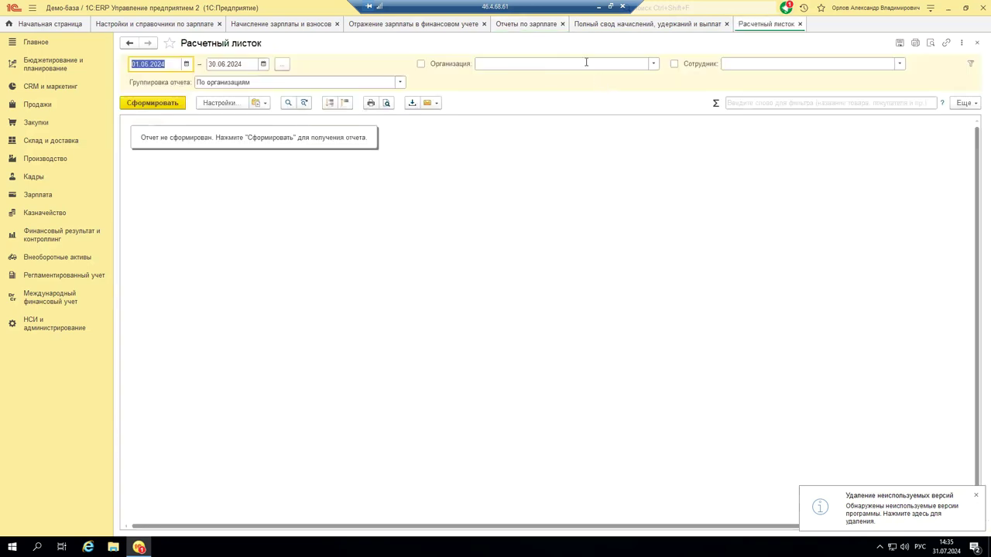
pyautogui.click(586, 63)
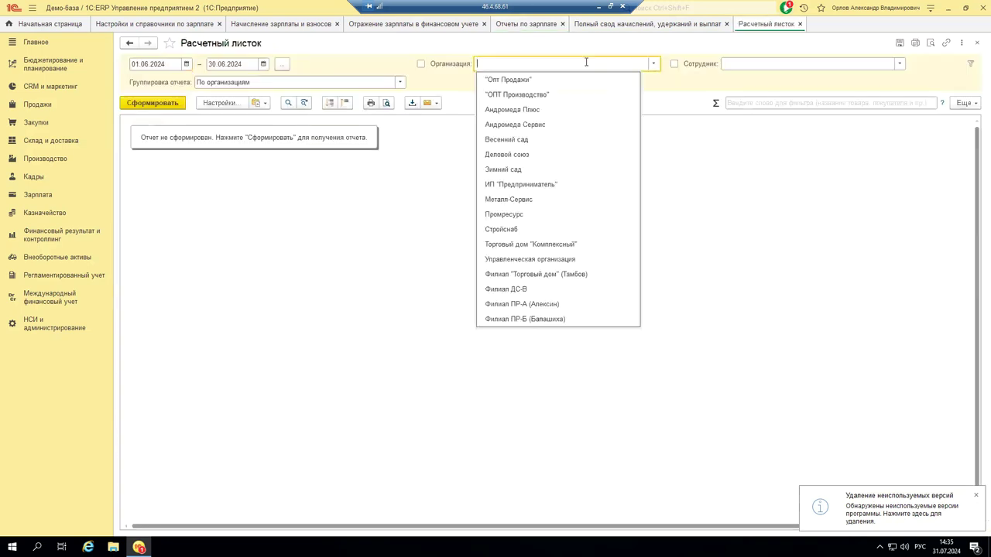
pyautogui.click(519, 200)
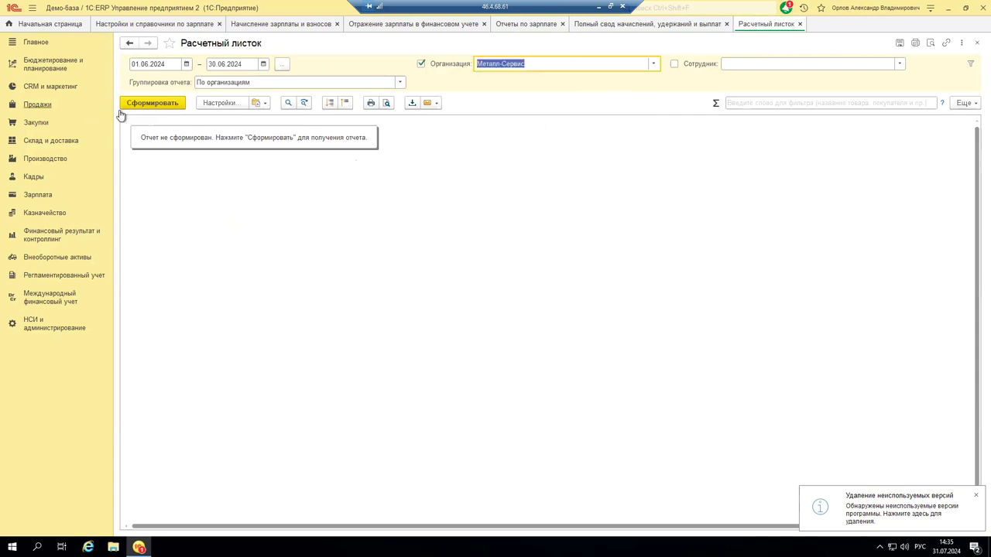
pyautogui.click(280, 66)
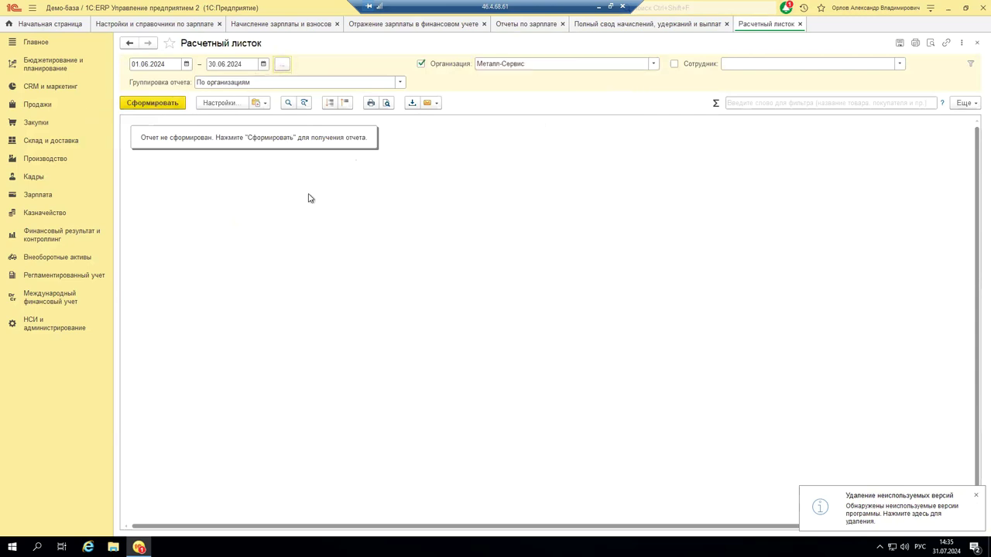
pyautogui.click(244, 177)
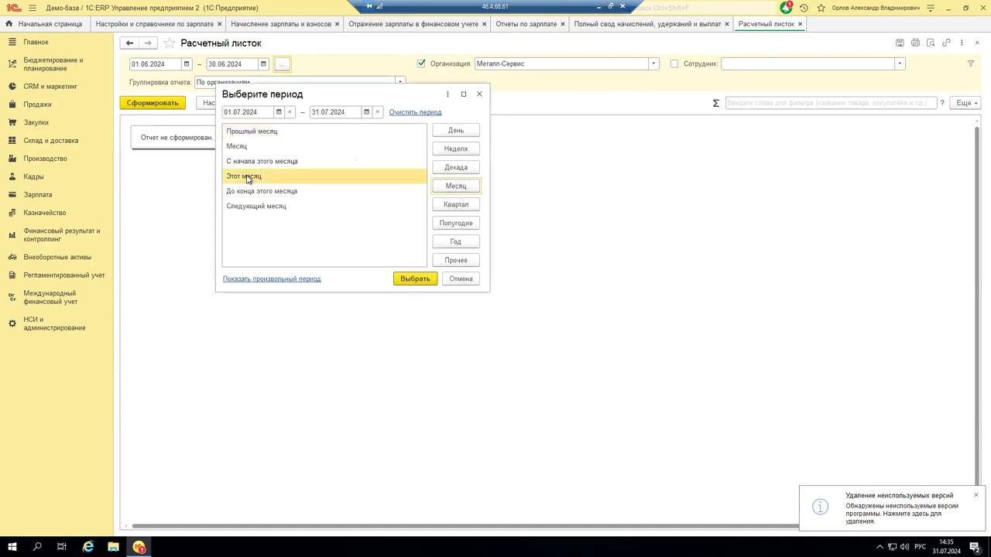
pyautogui.click(411, 279)
pyautogui.click(142, 109)
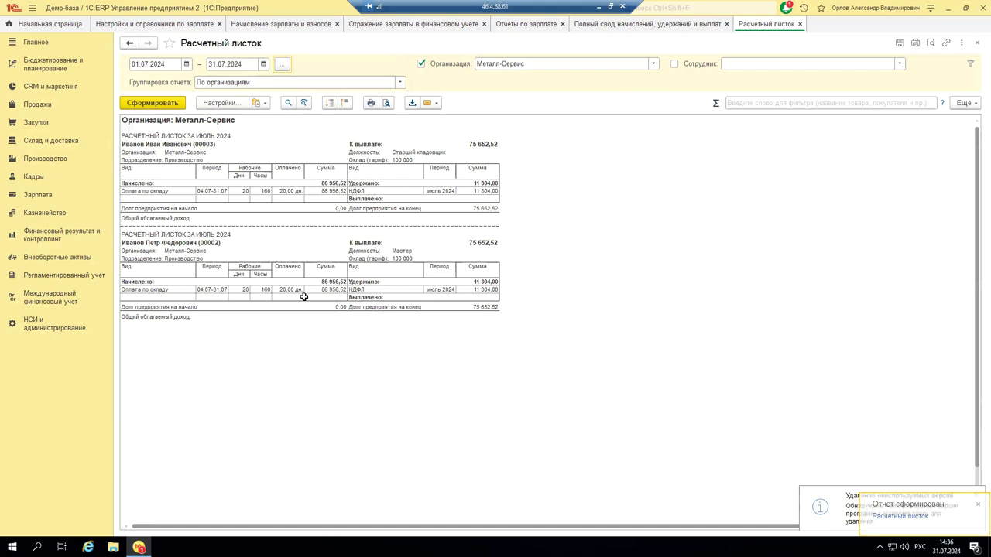
pyautogui.click(494, 308)
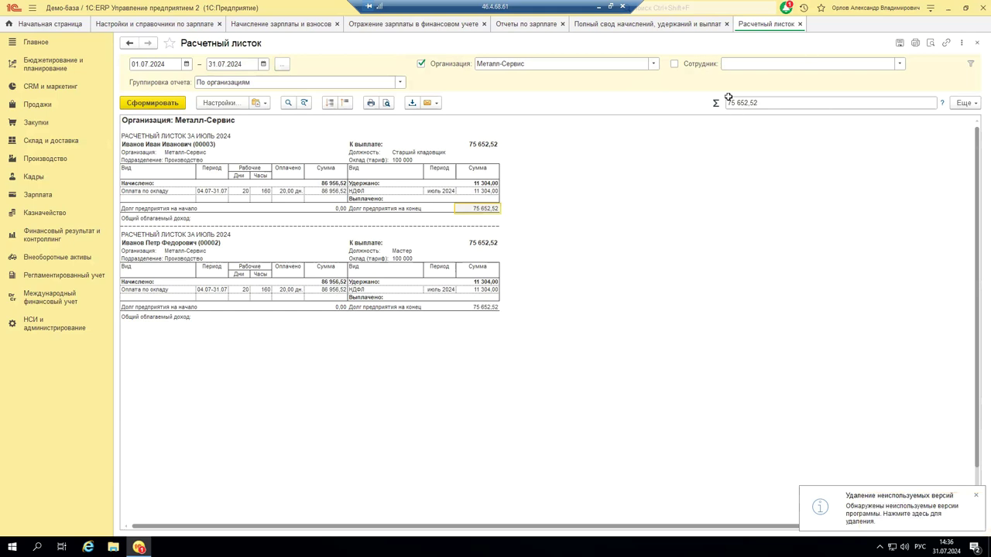
# Filter the payslips by the employee with position «Мастер», regenerate the report, and close it
pyautogui.click(674, 64)
pyautogui.click(899, 65)
pyautogui.click(749, 123)
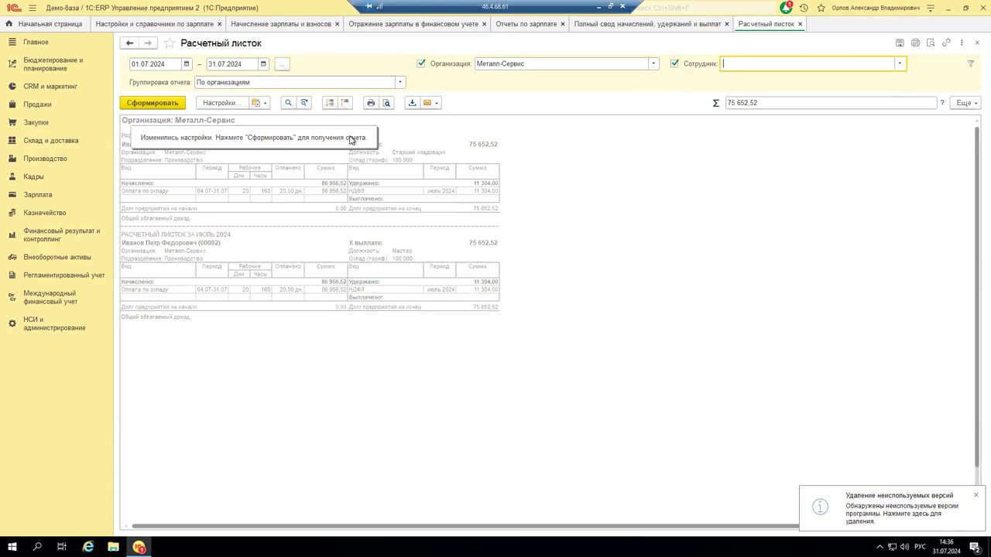
pyautogui.click(307, 202)
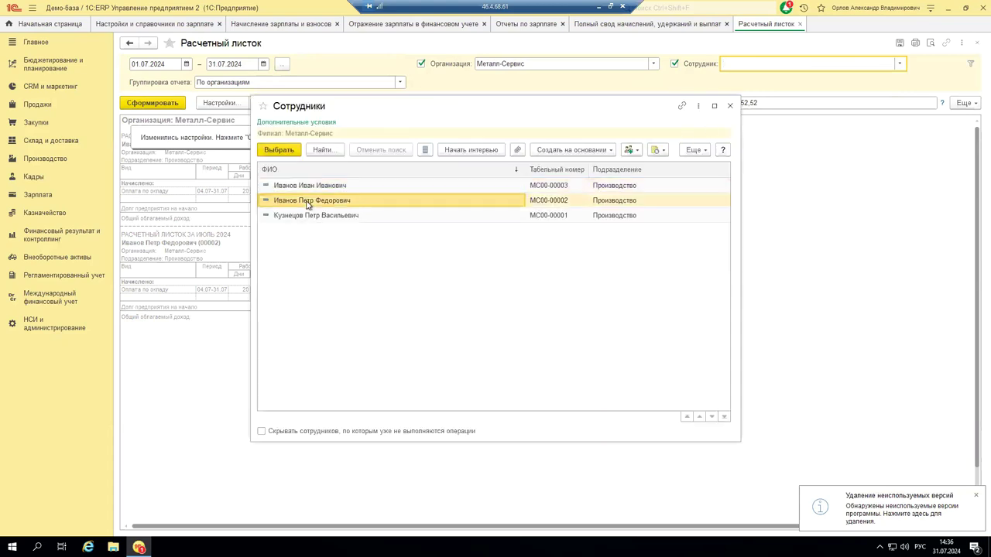
pyautogui.doubleClick(307, 200)
pyautogui.click(157, 103)
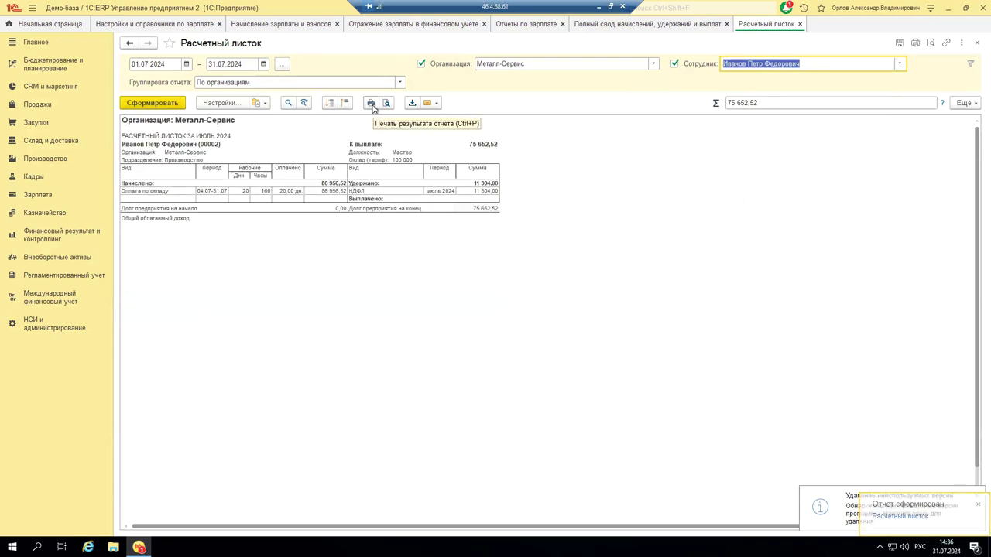
pyautogui.click(801, 24)
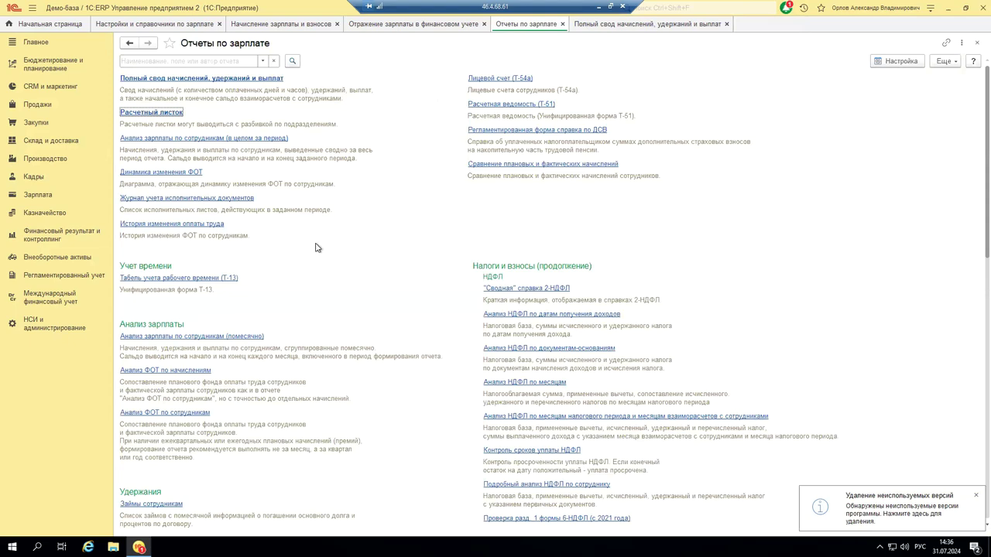
# Generate the «"Сводная" справка 2-НДФЛ» report for «Металл-Сервис» for July 2024
pyautogui.scroll(-3, 315, 247)
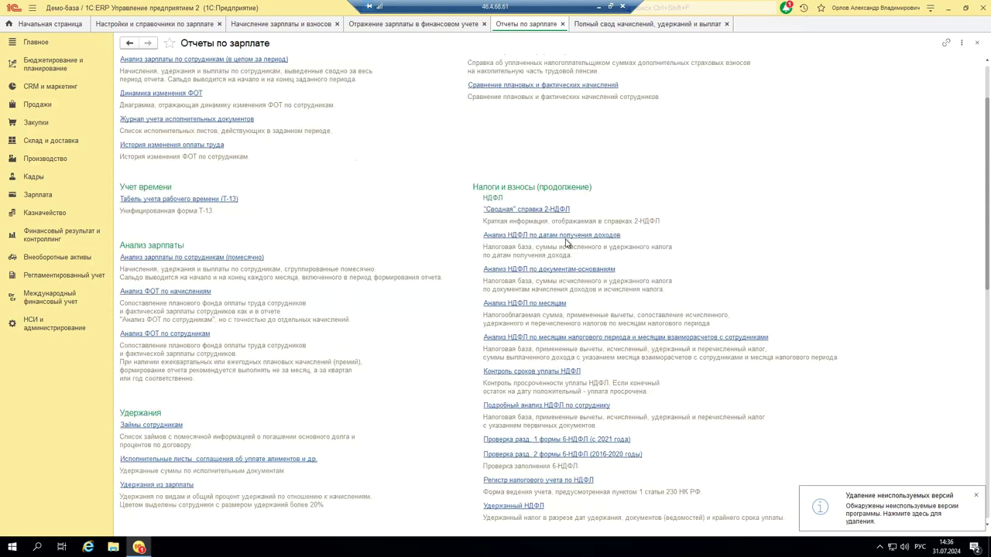
pyautogui.click(533, 211)
pyautogui.click(538, 212)
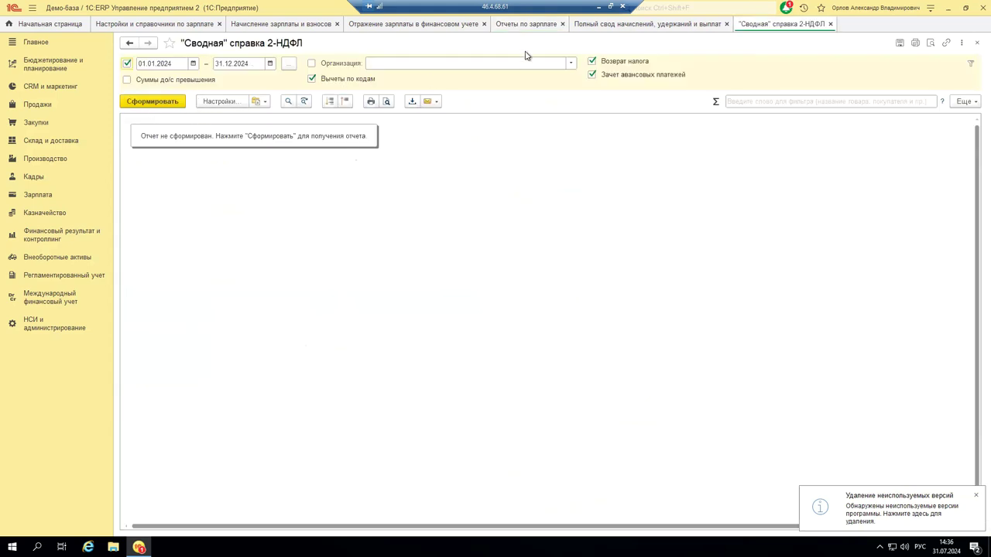
pyautogui.click(457, 65)
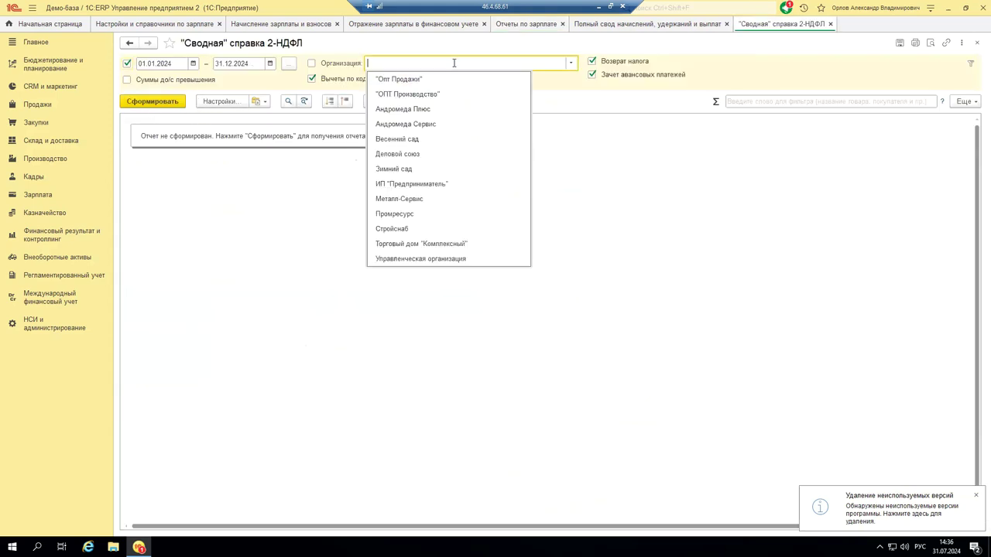
pyautogui.click(408, 203)
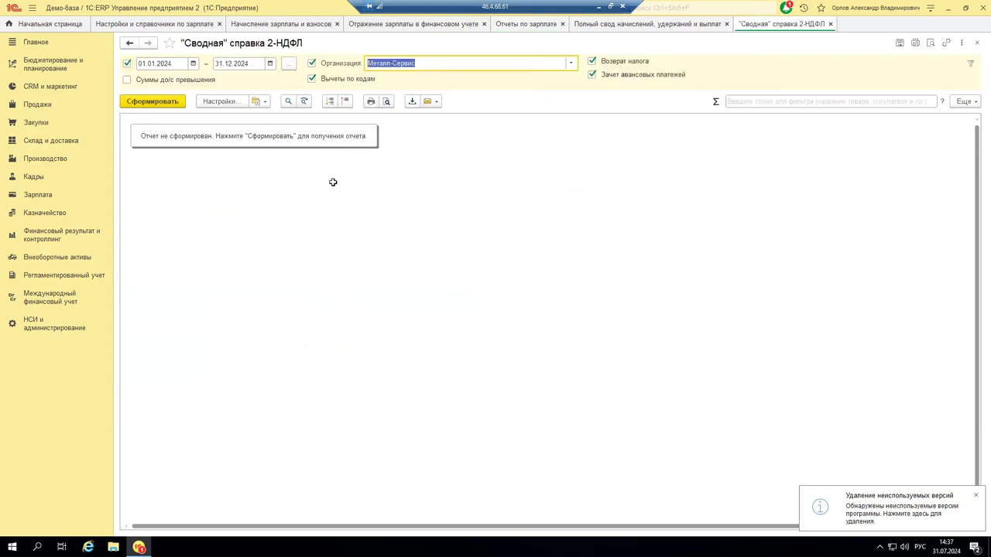
pyautogui.click(288, 67)
pyautogui.click(455, 187)
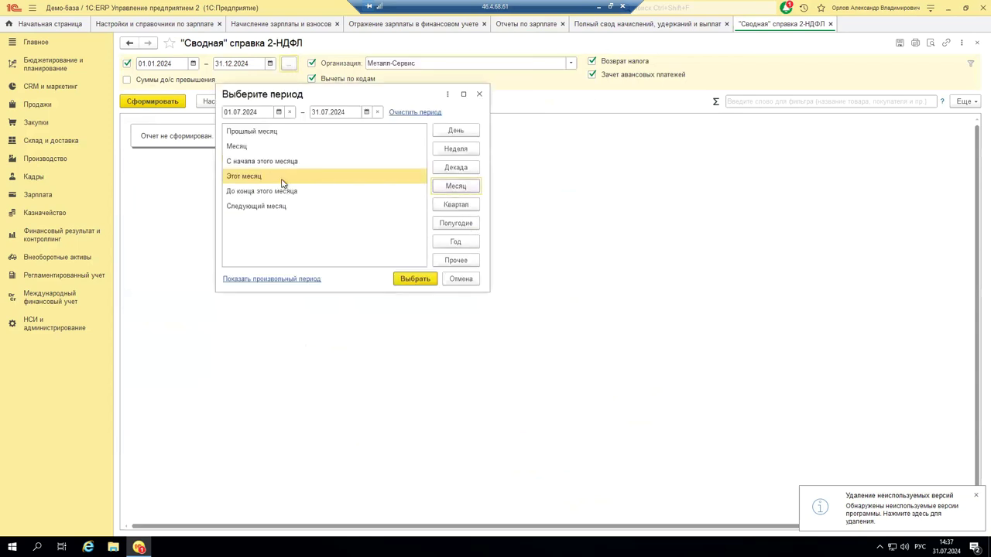
pyautogui.click(418, 281)
pyautogui.click(155, 104)
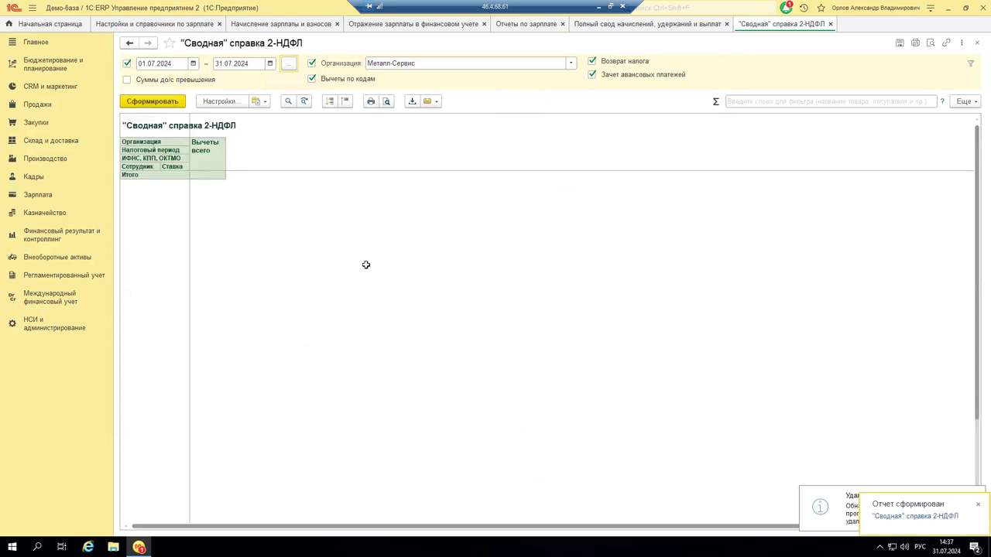
# Regenerate the 2-НДФЛ summary without «Вычеты по кодам» for last year, 01.01.2023 to 31.12.2023, and close the report
pyautogui.click(312, 79)
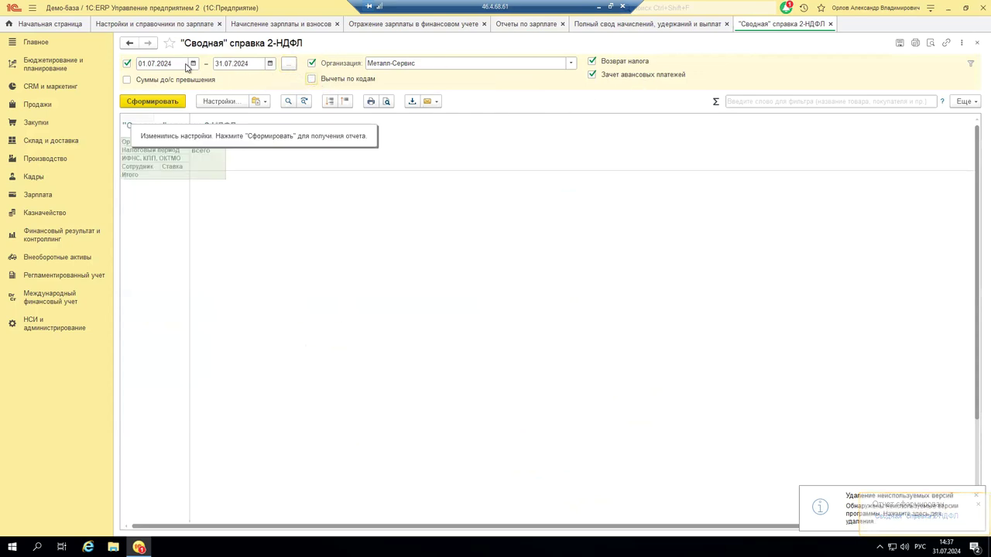
pyautogui.click(127, 63)
pyautogui.click(154, 63)
pyautogui.click(288, 65)
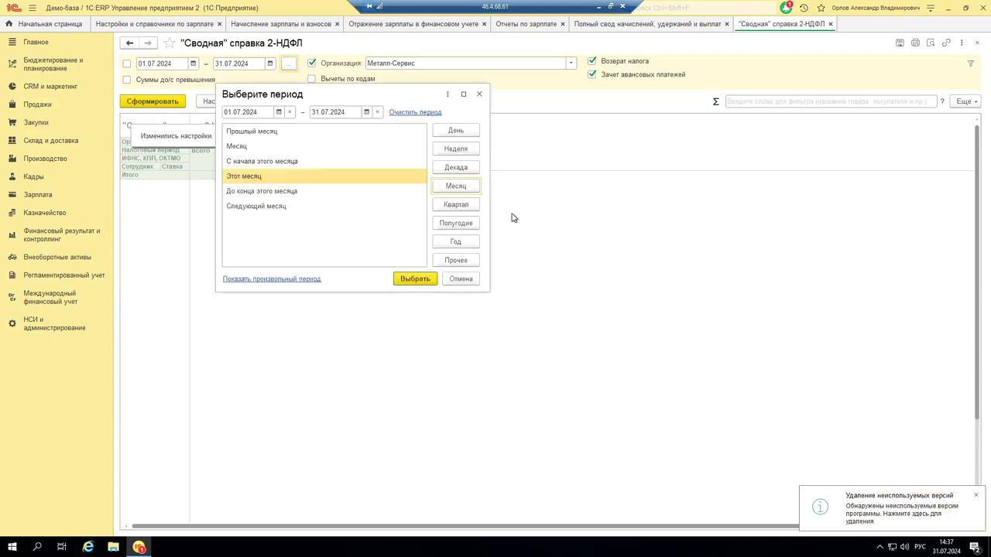
pyautogui.click(458, 242)
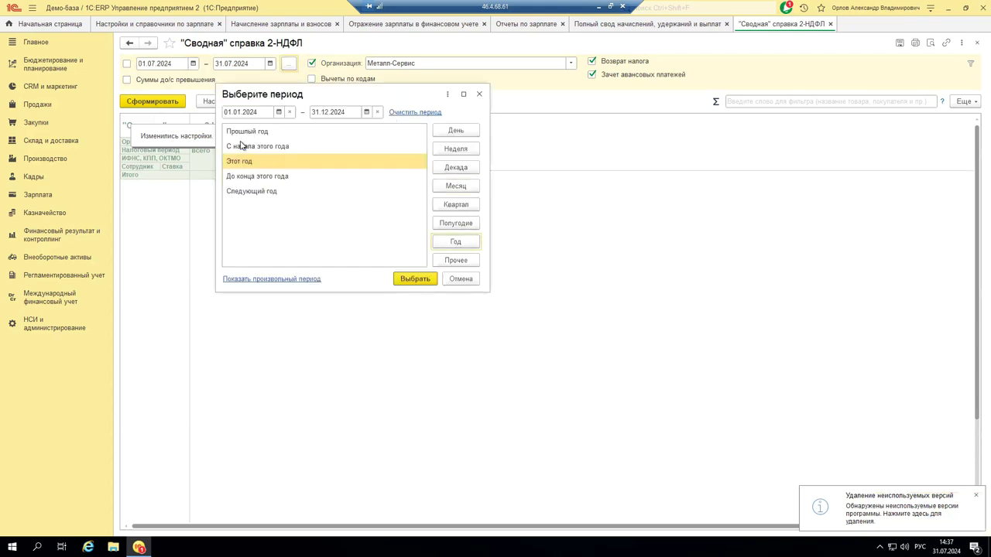
pyautogui.click(247, 132)
pyautogui.click(420, 280)
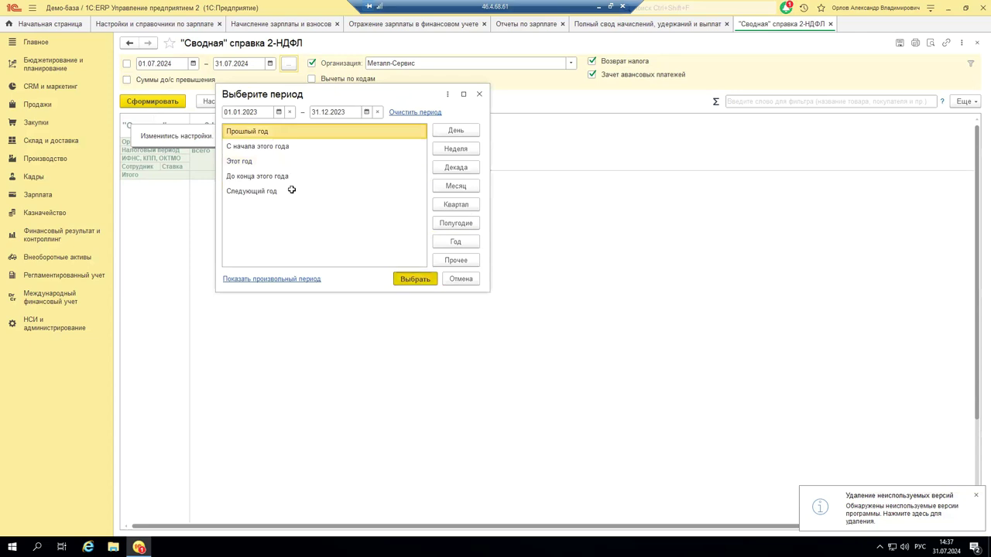
pyautogui.click(152, 102)
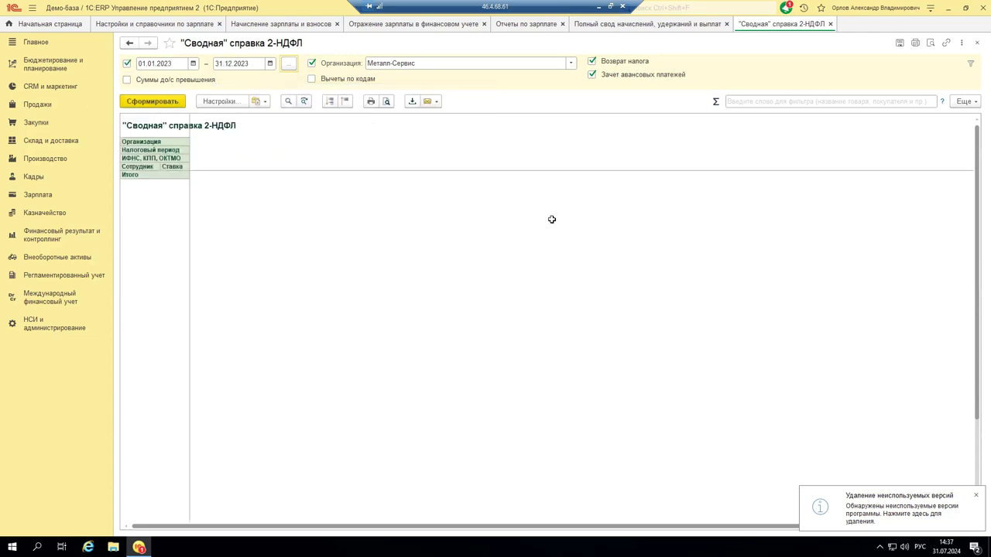
pyautogui.click(831, 25)
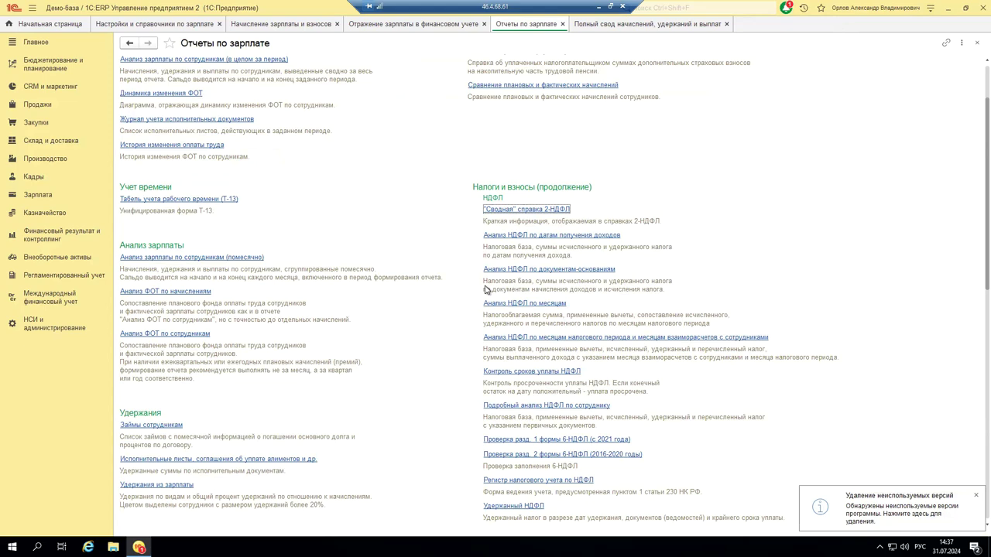
# Generate the «Анализ взносов в фонды» report for «Металл-Сервис» for July 2024 and review its ПФР, ФОМС and ФСС sections
pyautogui.scroll(-2, 289, 449)
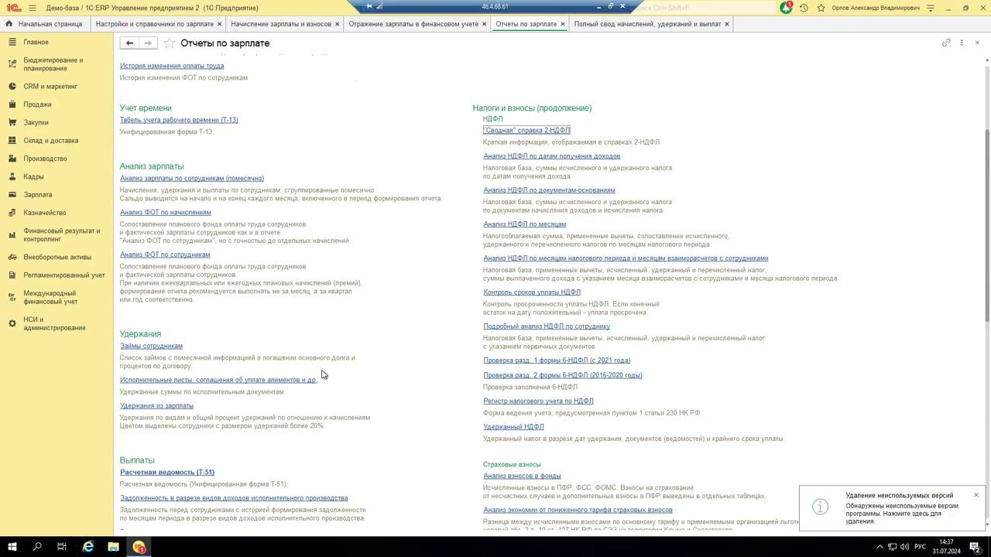
pyautogui.scroll(-4, 332, 395)
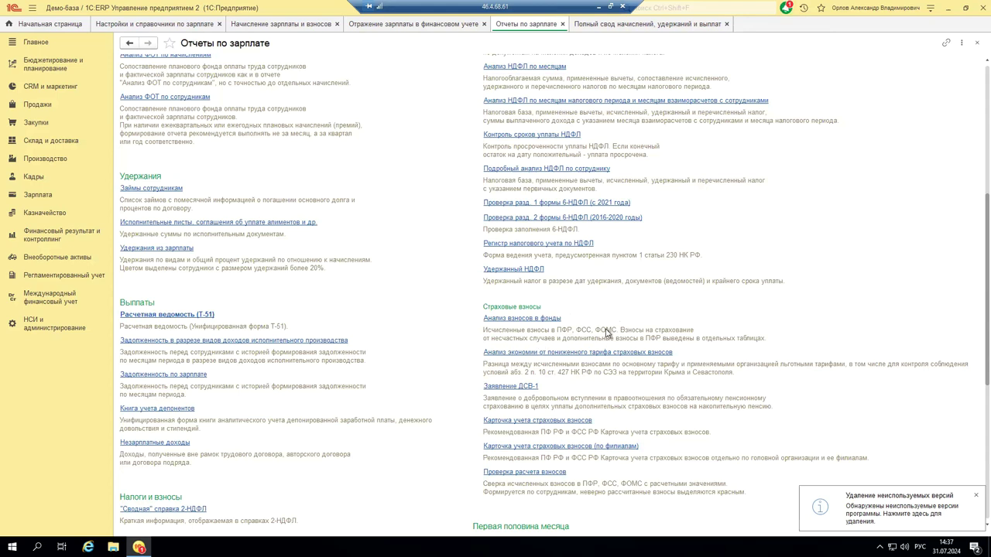
pyautogui.click(517, 320)
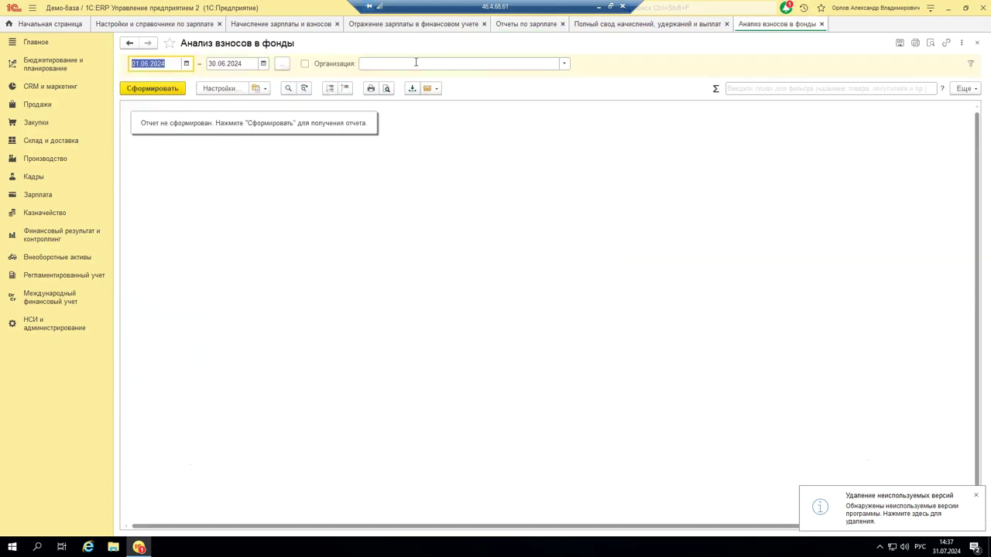
pyautogui.click(415, 64)
pyautogui.click(396, 199)
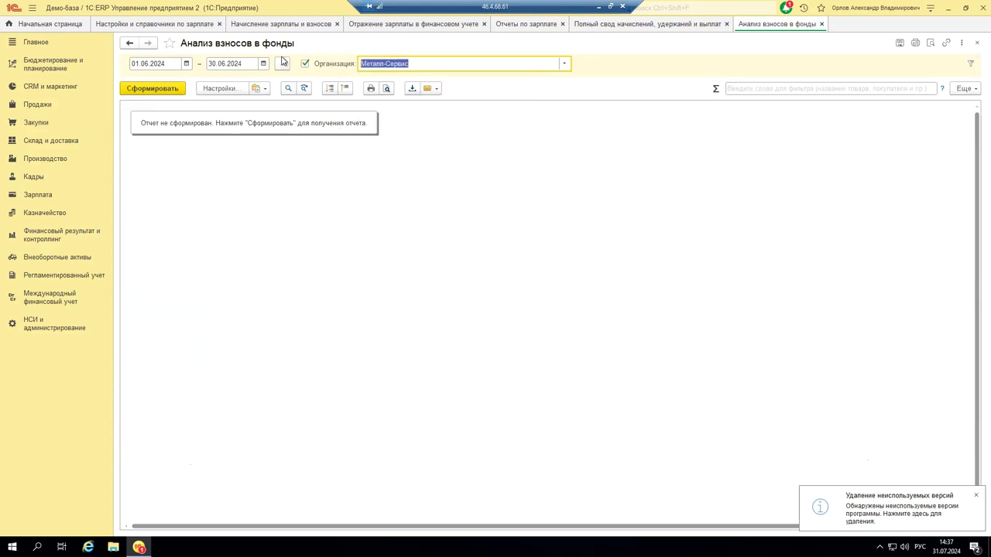
pyautogui.click(282, 64)
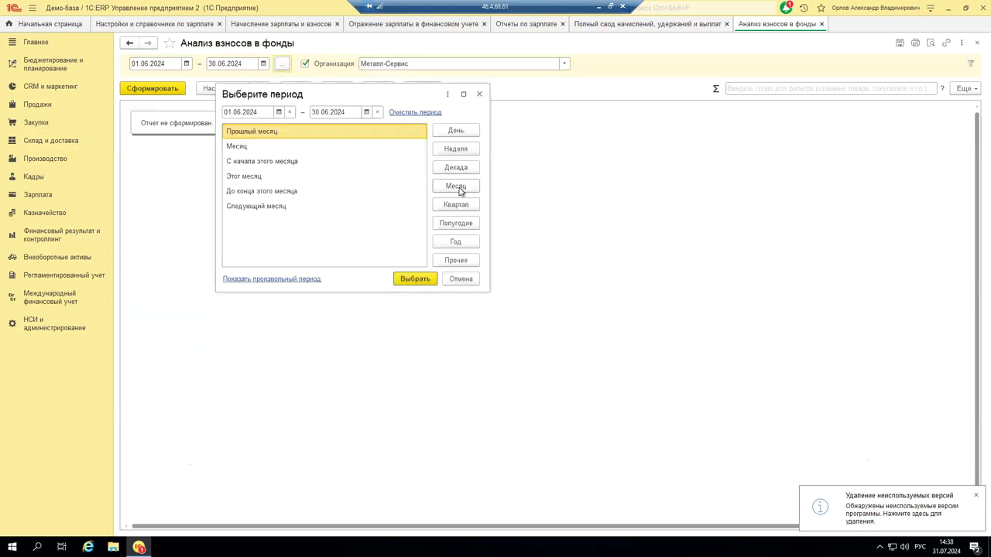
pyautogui.click(253, 177)
pyautogui.click(411, 279)
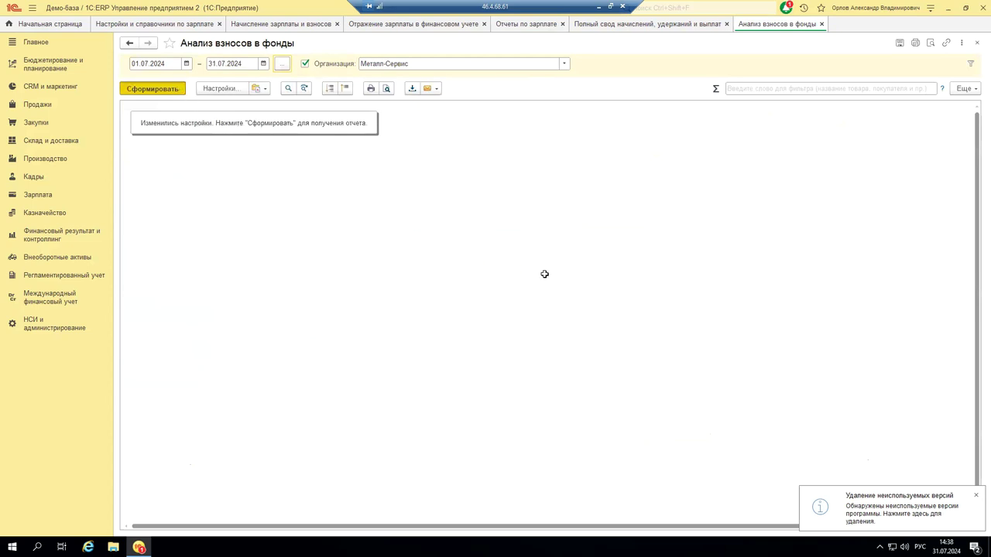
pyautogui.click(357, 273)
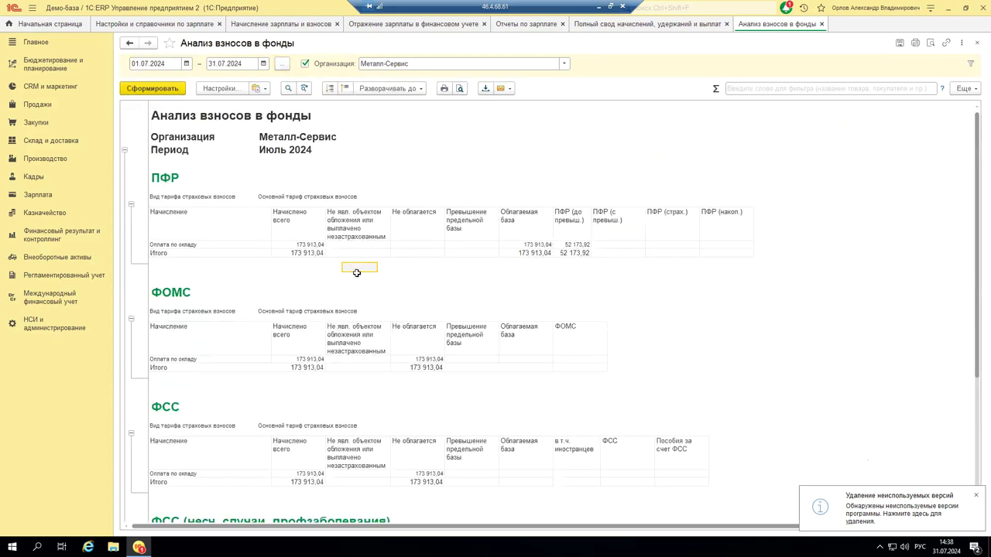
pyautogui.scroll(-9, 357, 275)
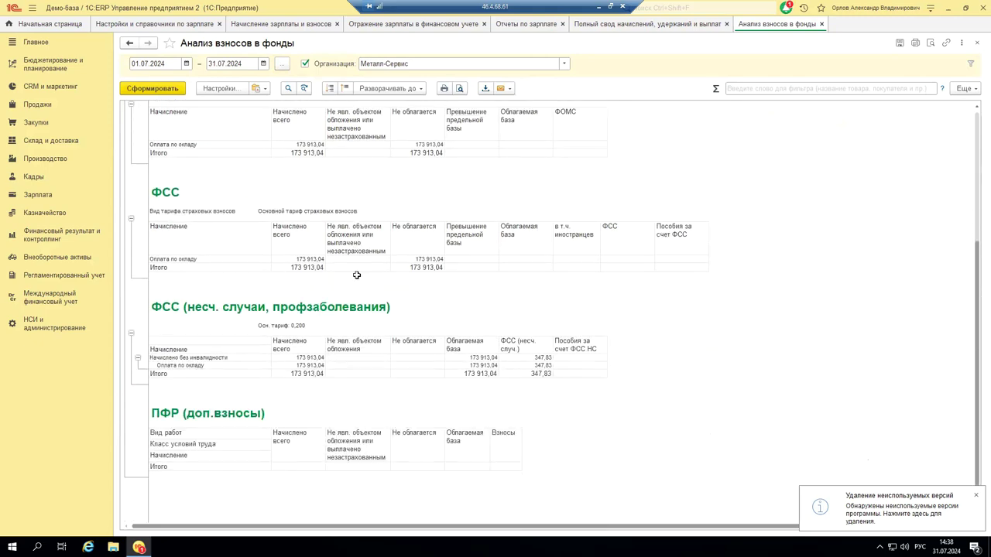
pyautogui.scroll(-4, 357, 275)
pyautogui.scroll(5, 356, 275)
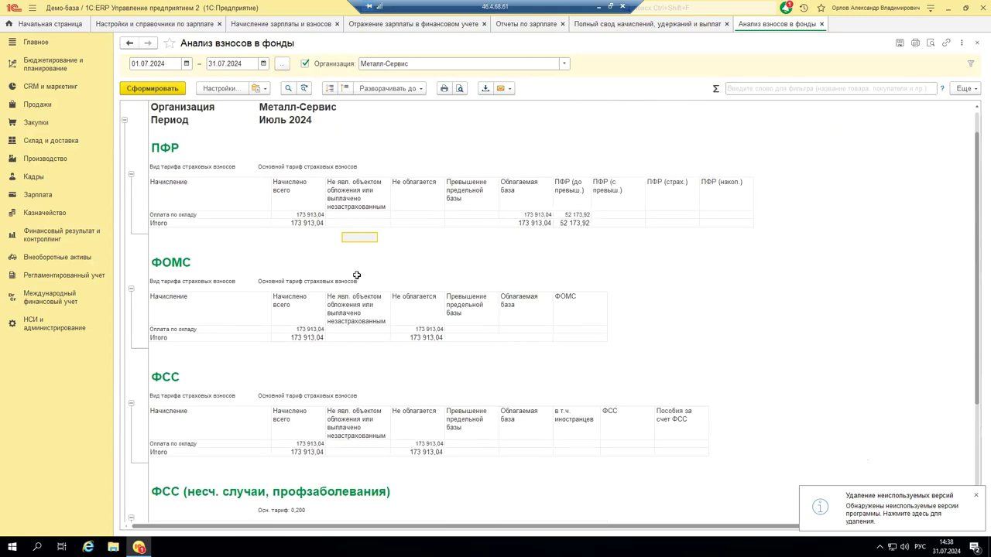
# Revisit the «Отчеты по зарплате» list and open the «Настройки и справочники по зарплате» page
pyautogui.click(511, 25)
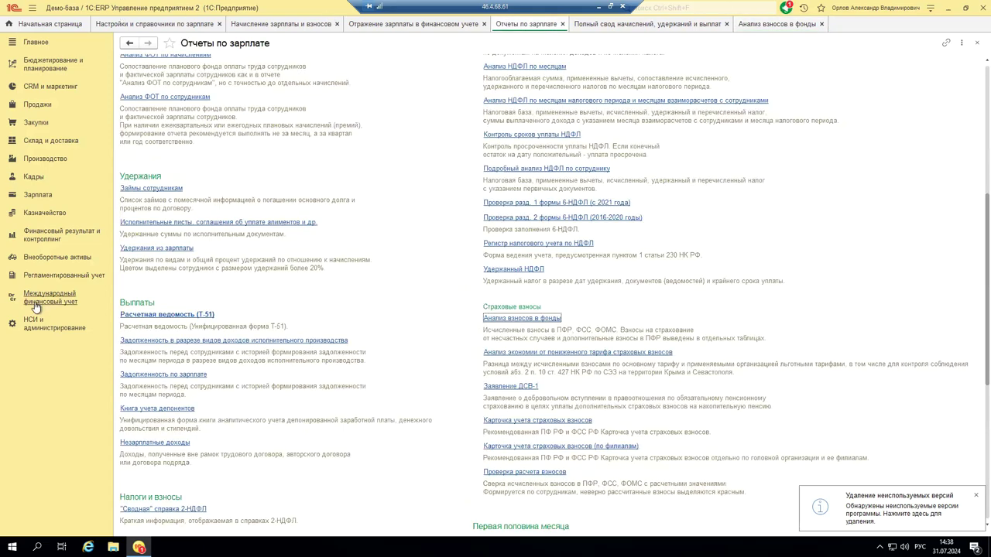
pyautogui.scroll(5, 259, 316)
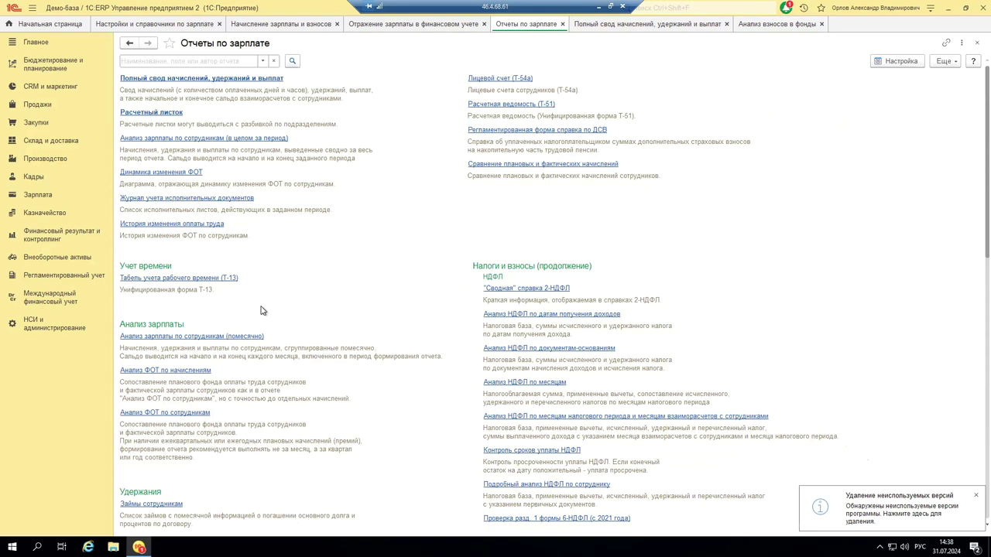
pyautogui.click(30, 329)
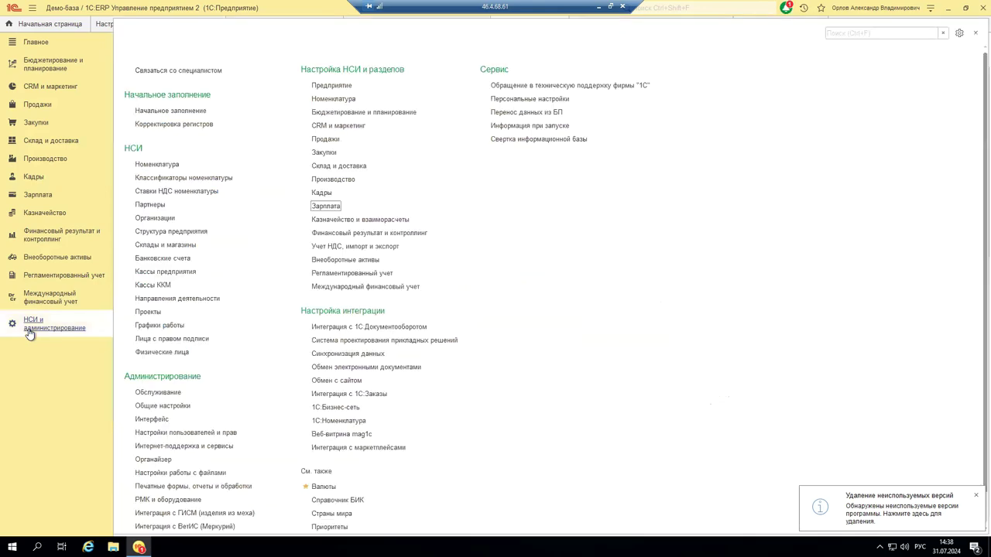
pyautogui.click(974, 34)
pyautogui.click(34, 197)
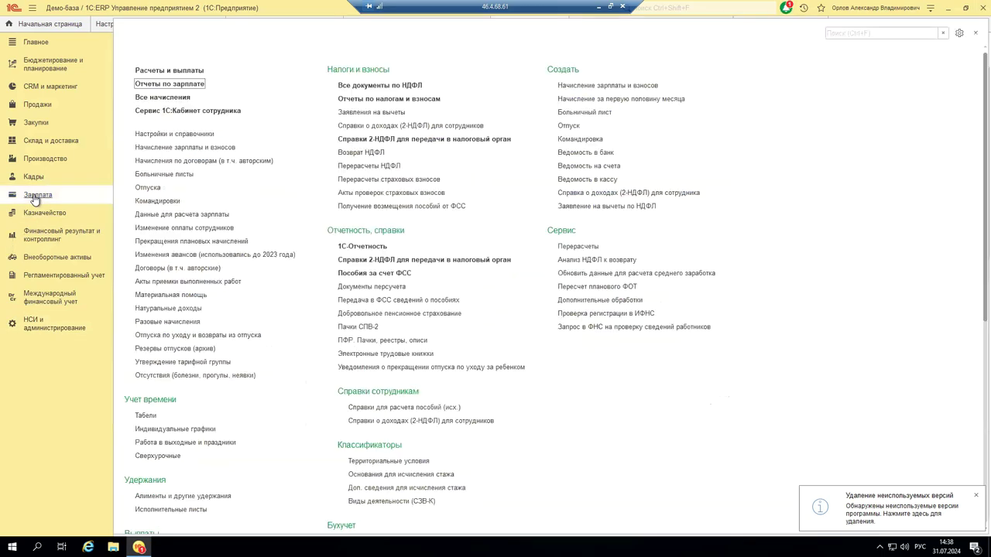
pyautogui.click(188, 138)
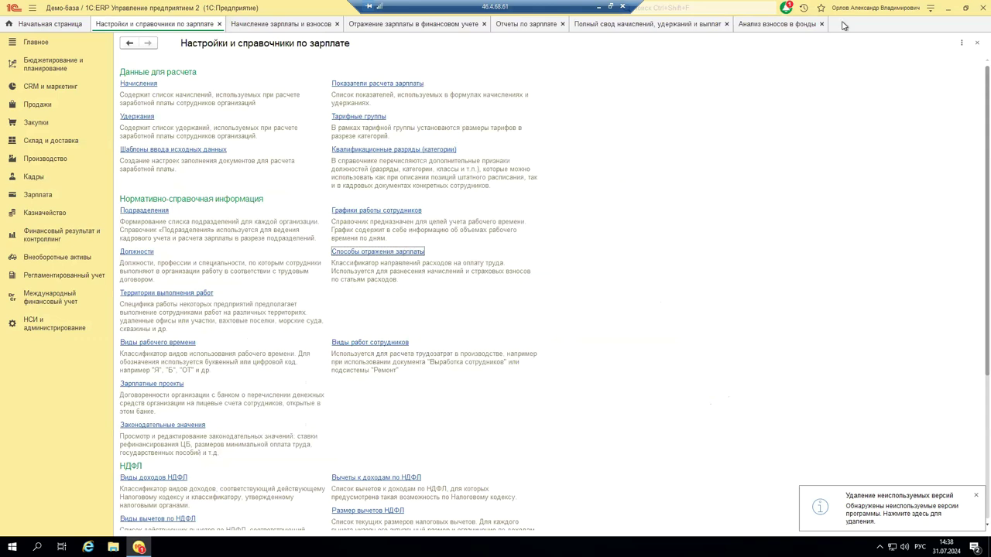
# Select the posted July 2024 «Металл-Сервис» document in the «Начисление зарплаты и взносов» list and minimize the remote session
pyautogui.click(273, 26)
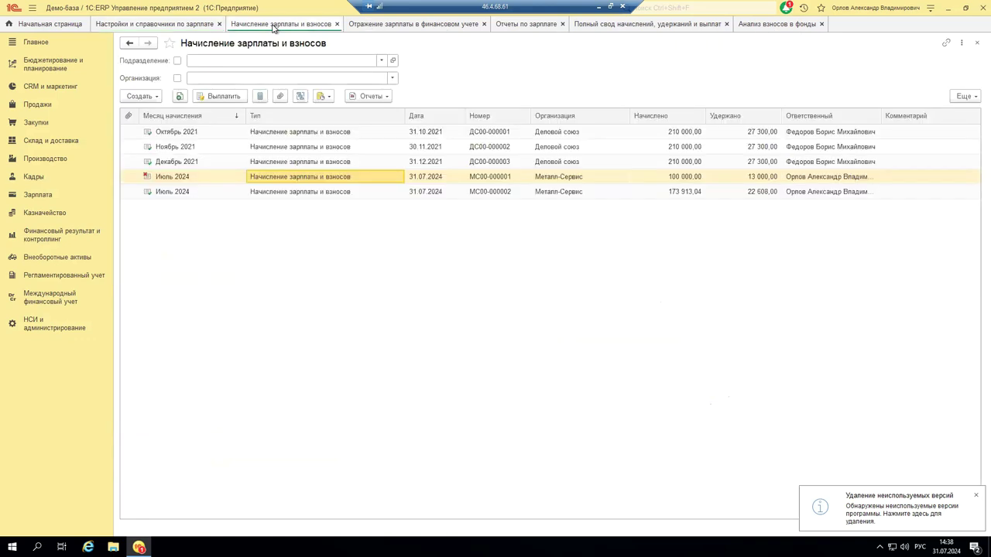
pyautogui.click(317, 194)
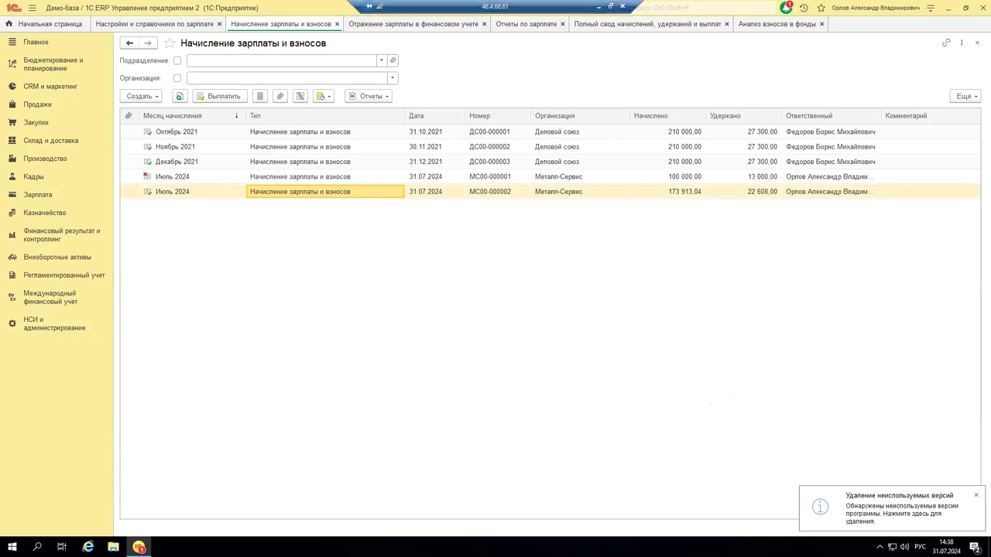
pyautogui.click(597, 8)
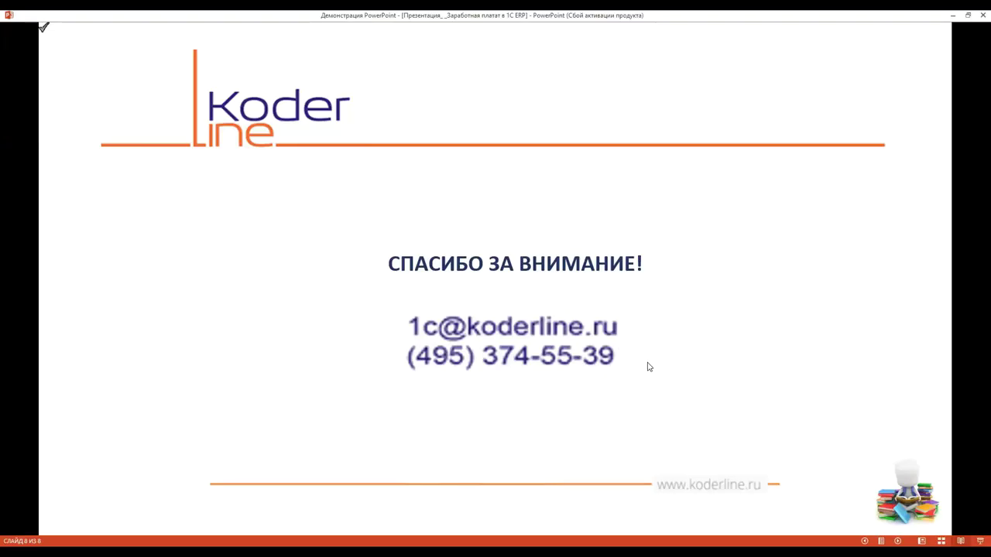